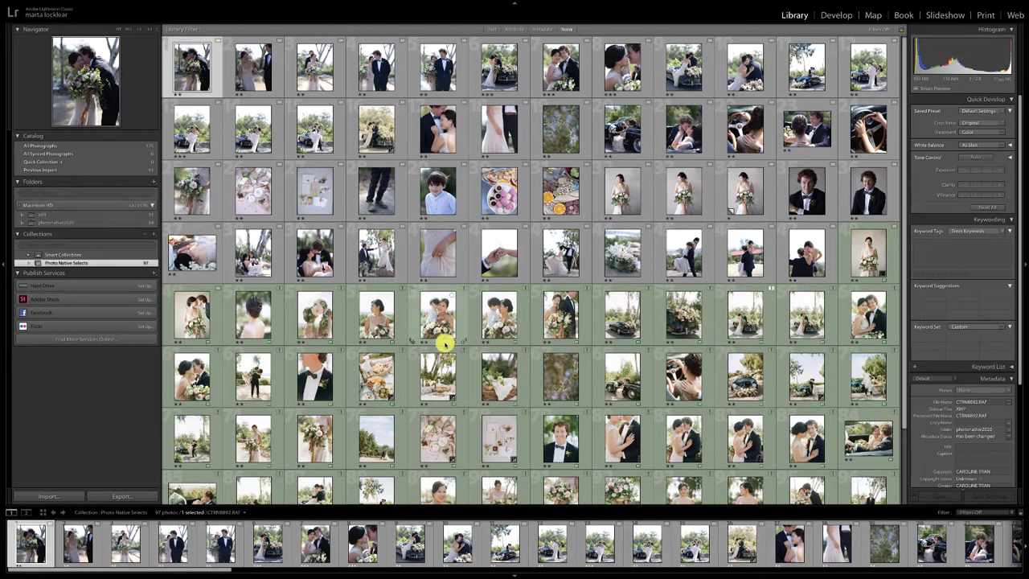
Step: Review the photos in the Photo Native Selects collection and check the metadata of several of them
scroll(486, 438, down, 5)
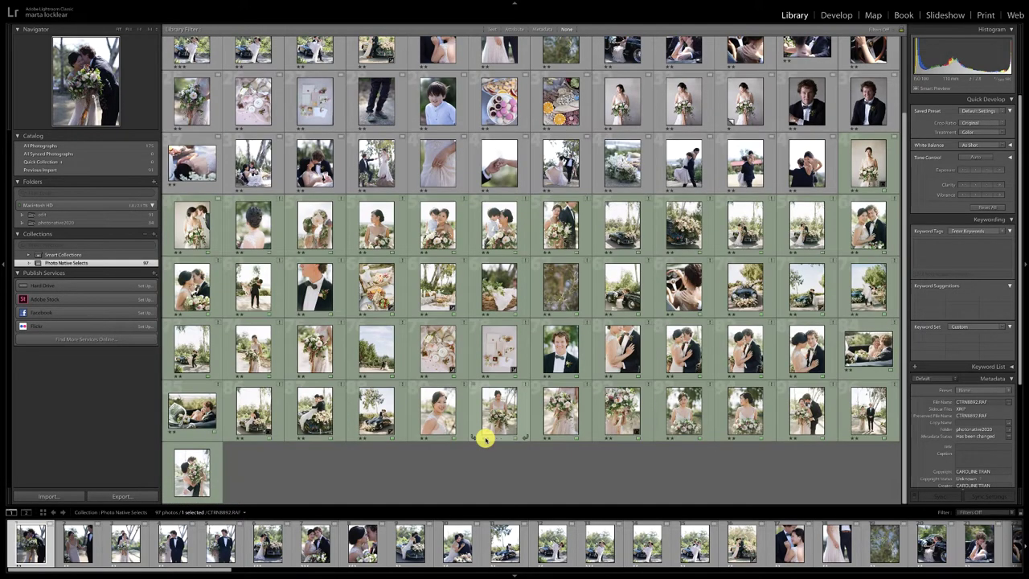
scroll(486, 438, up, 5)
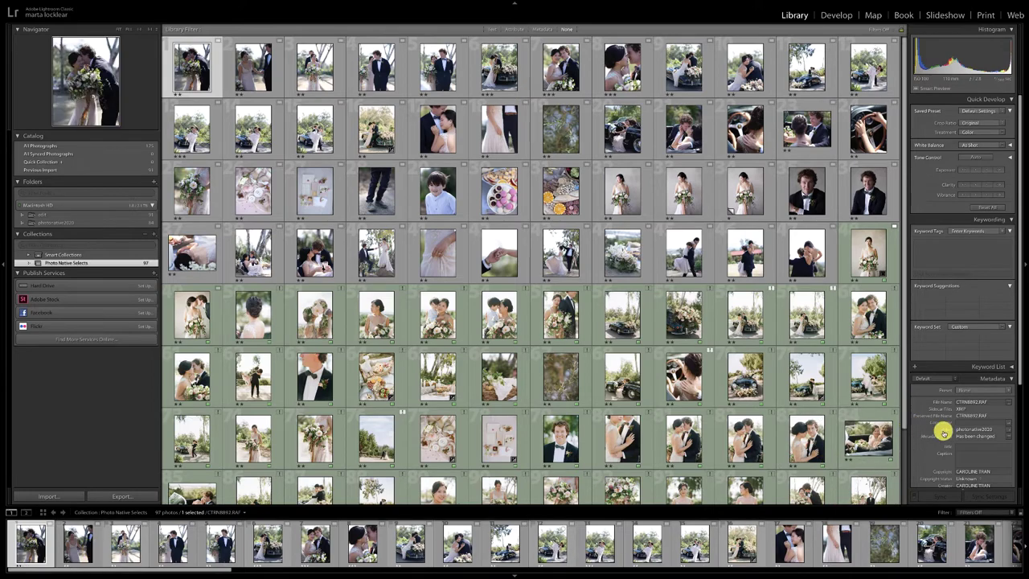
scroll(956, 432, down, 8)
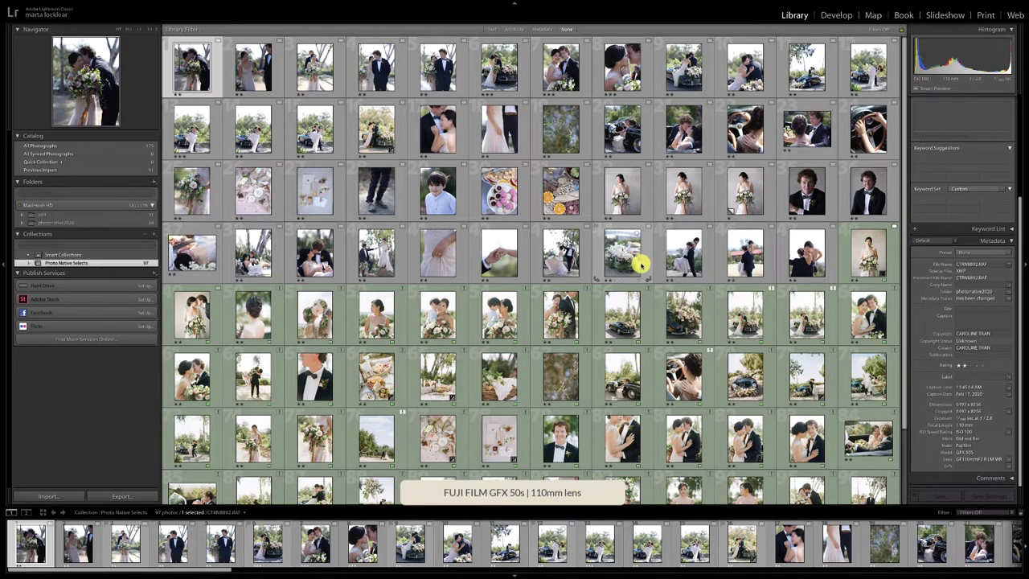
click(499, 141)
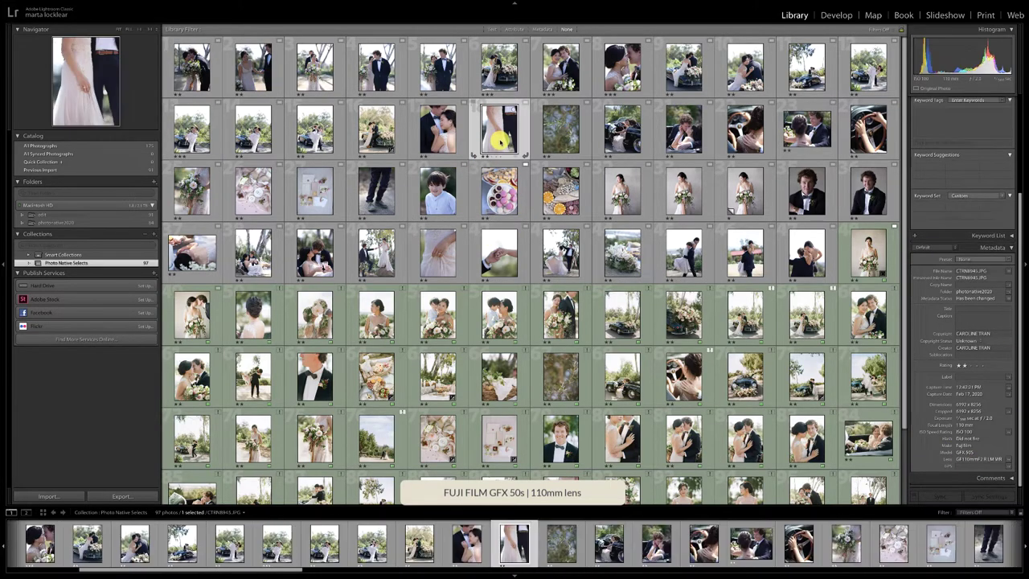
click(400, 187)
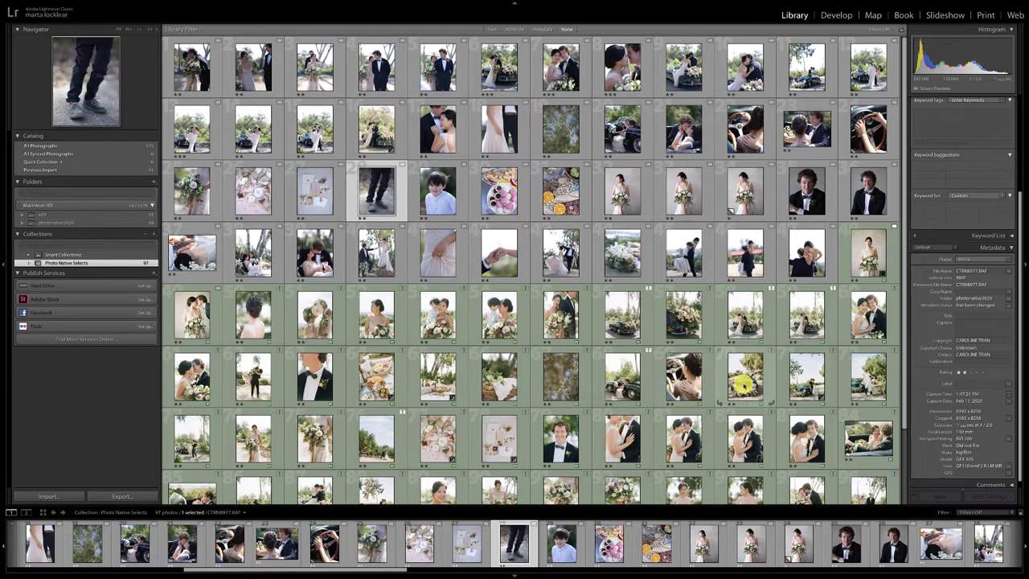
scroll(744, 385, down, 3)
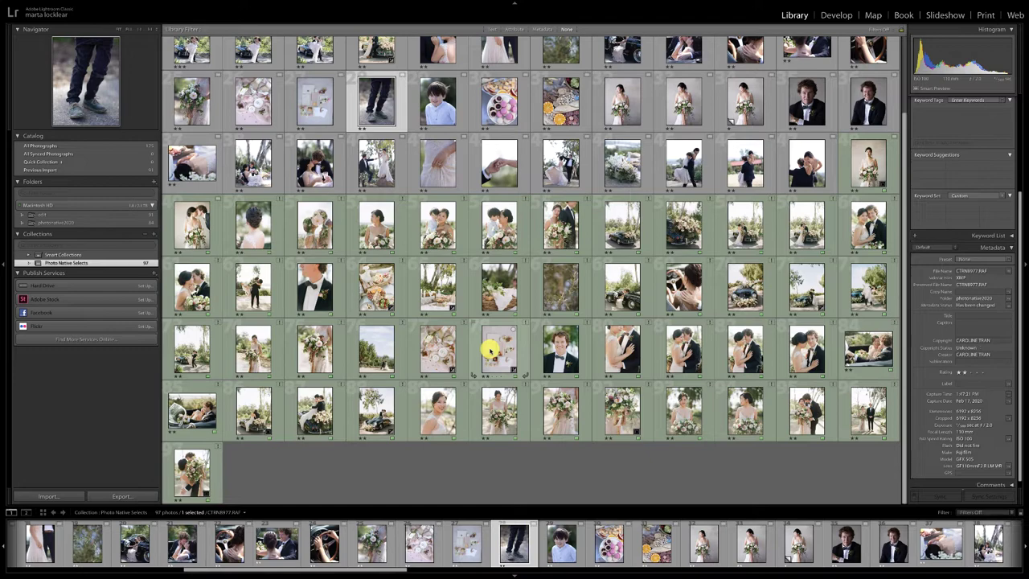
scroll(459, 268, up, 3)
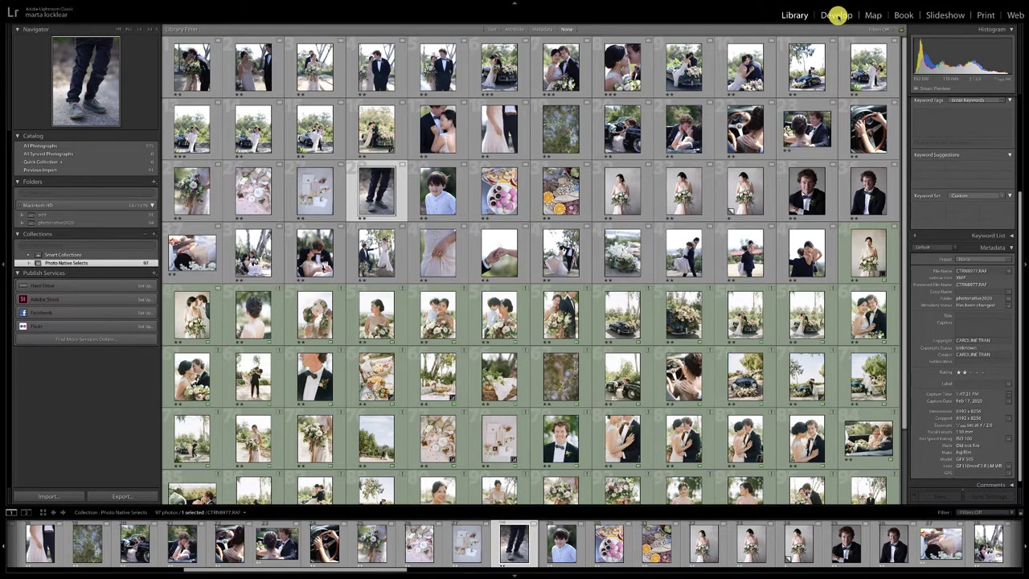
Step: Open the collection's first photo in the Develop module with the REFINED x Caroline Tran presets listed
click(836, 15)
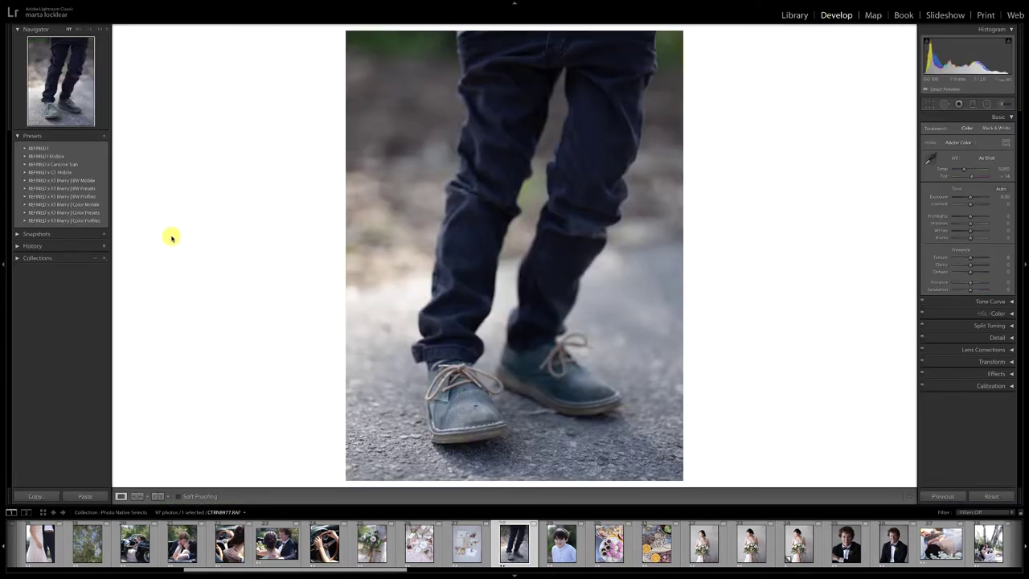
click(23, 164)
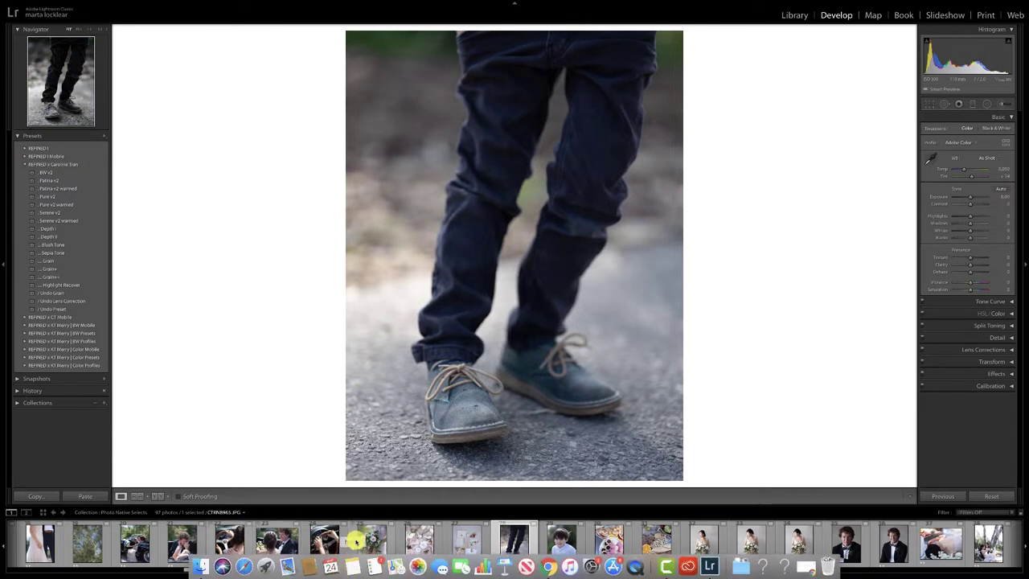
drag(361, 565, 121, 570)
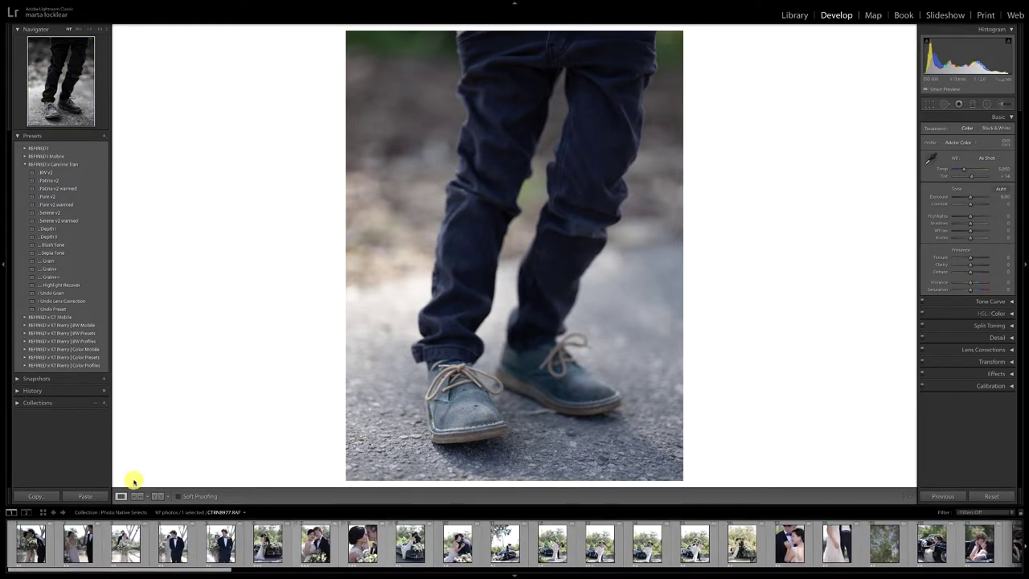
click(32, 544)
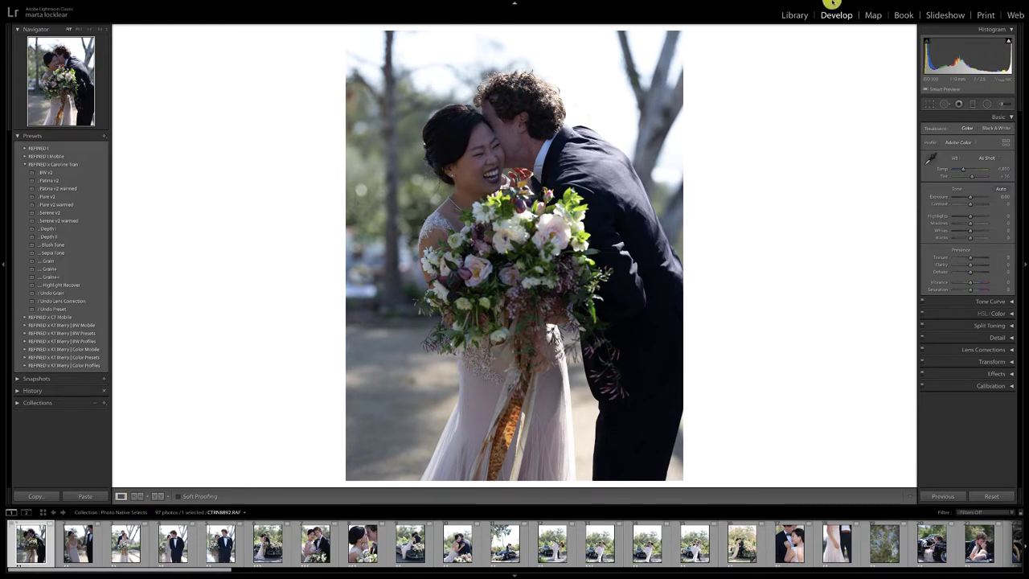
Step: Turn on Reference View and set the green-labelled photo of the laughing bride with groom and bouquet as the reference photo
click(137, 497)
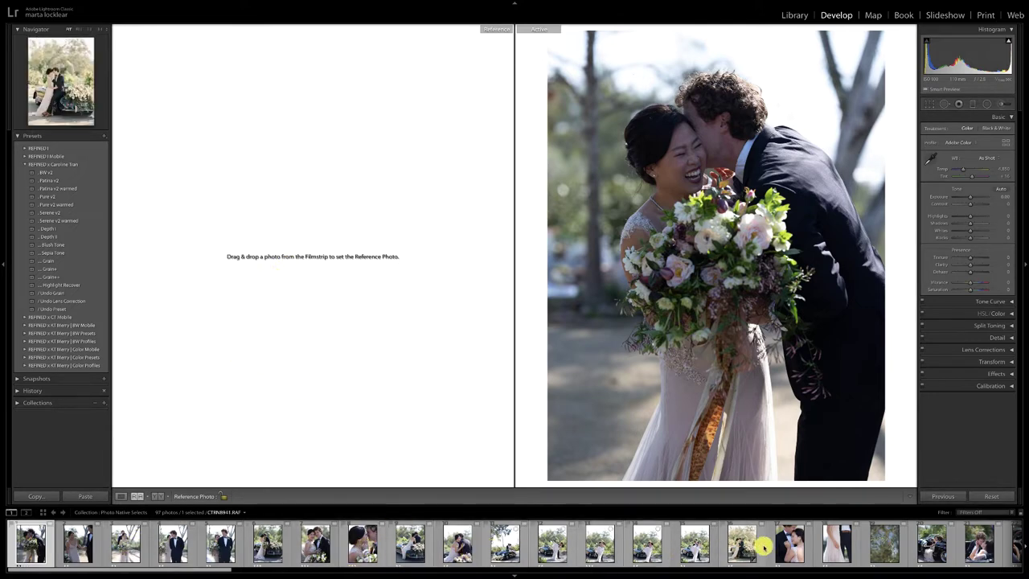
scroll(762, 546, right, 10)
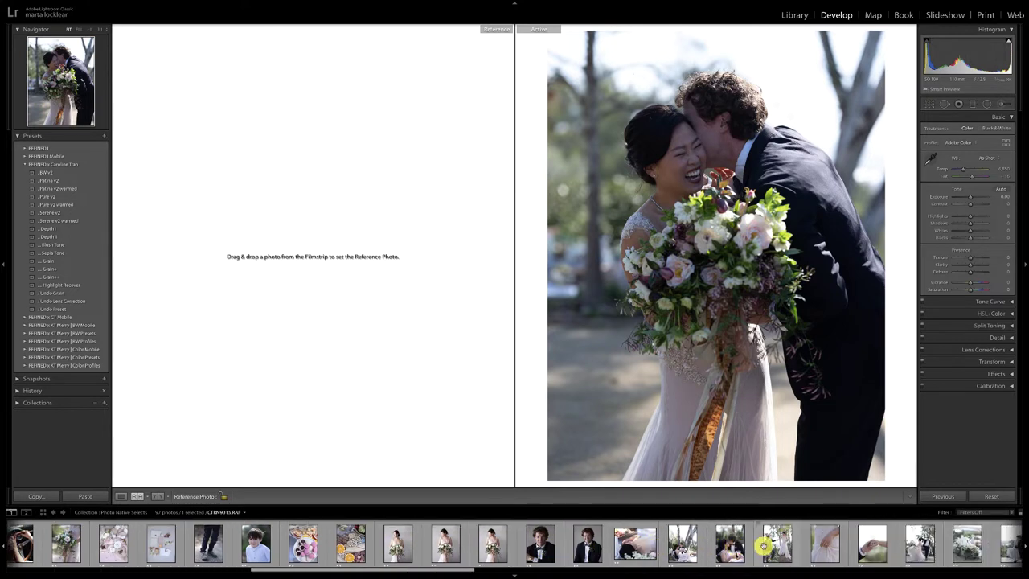
scroll(763, 546, right, 10)
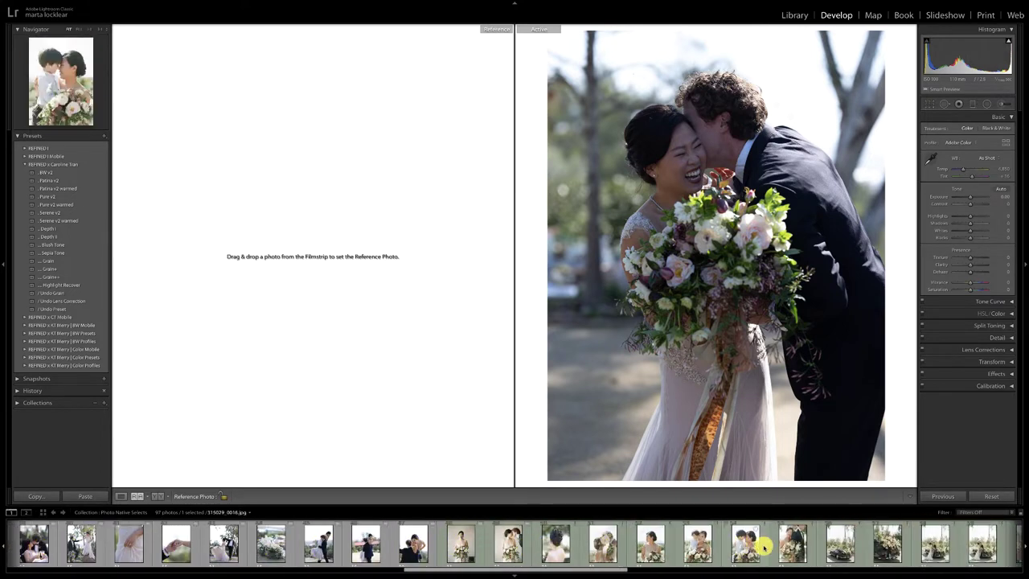
scroll(764, 547, right, 2)
scroll(764, 547, right, 5)
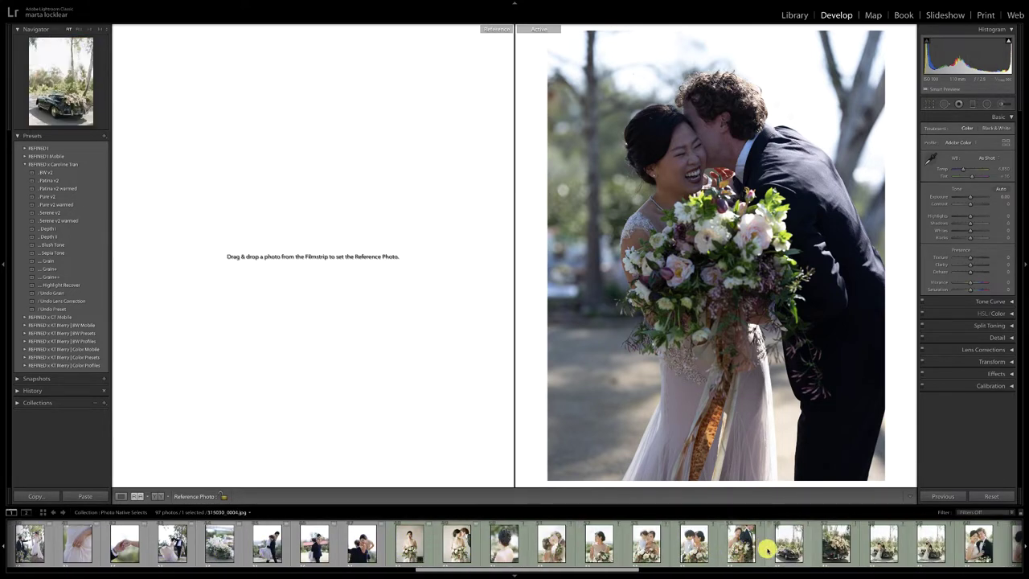
scroll(768, 549, right, 3)
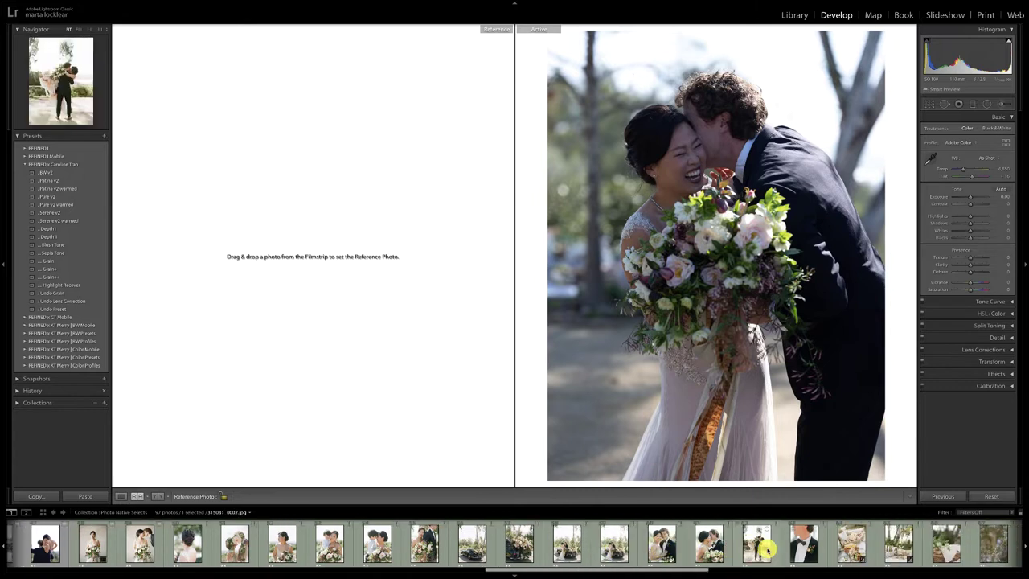
scroll(768, 549, right, 3)
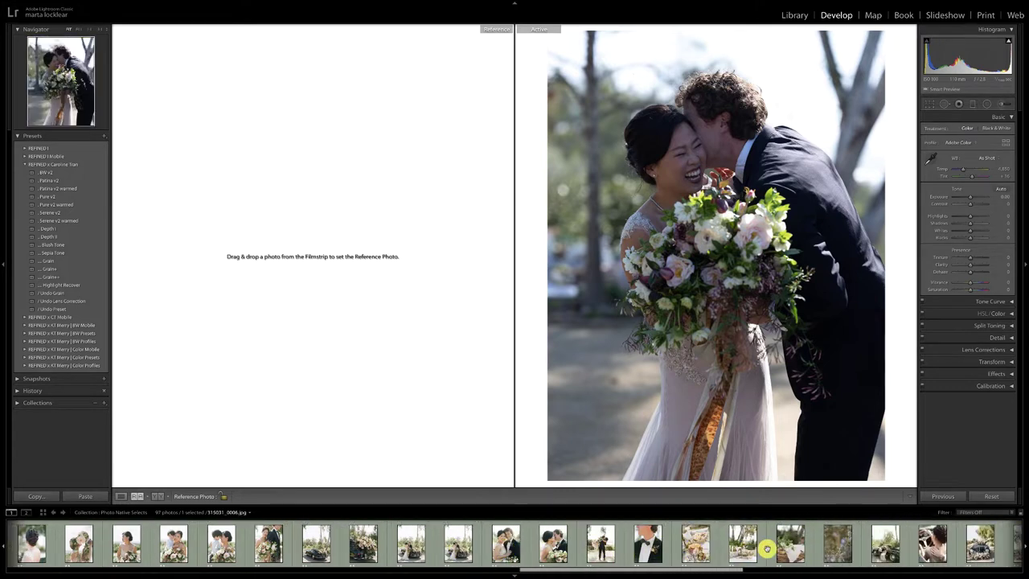
scroll(768, 550, right, 8)
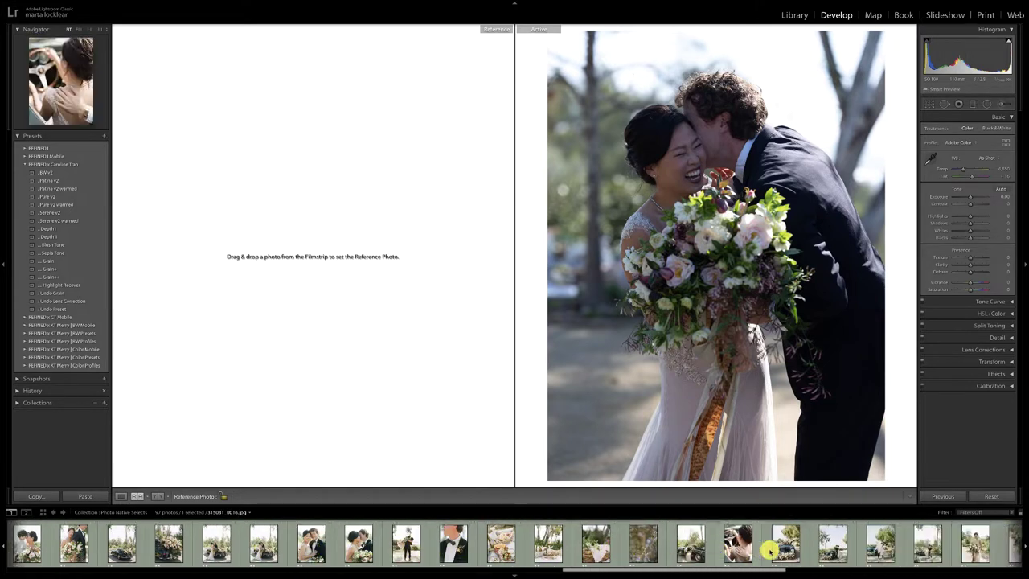
scroll(768, 550, right, 6)
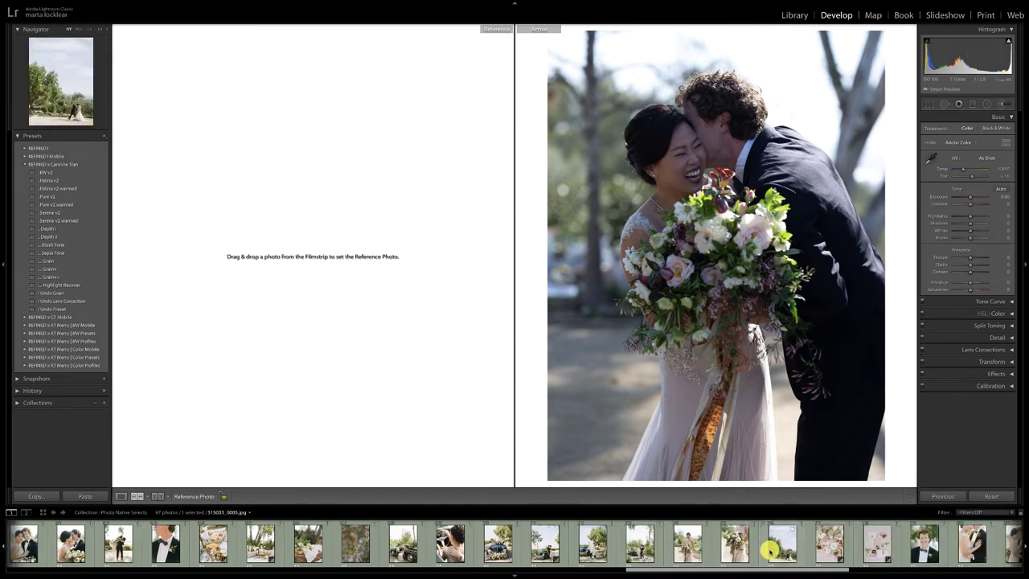
scroll(768, 550, right, 6)
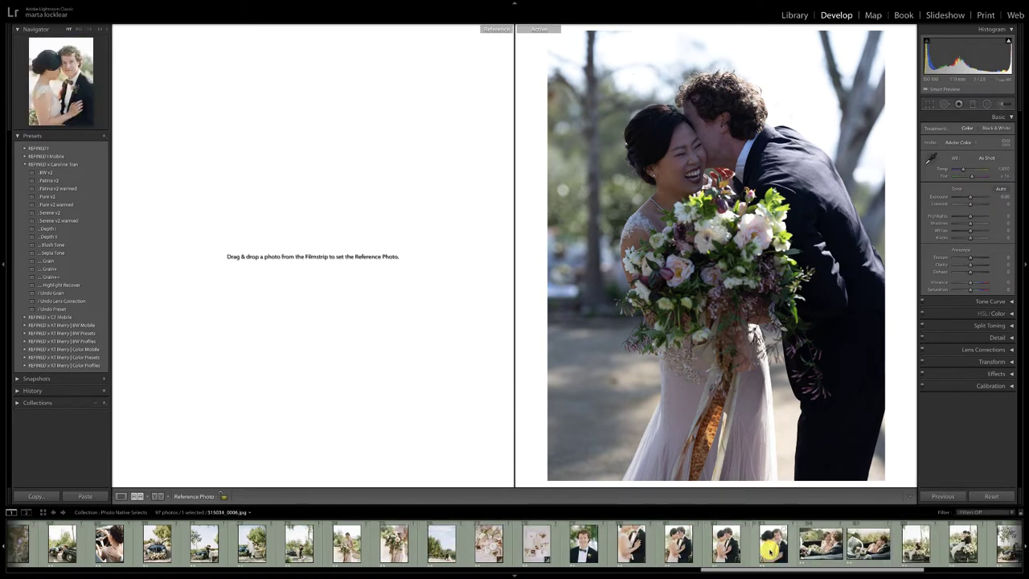
scroll(723, 543, right, 9)
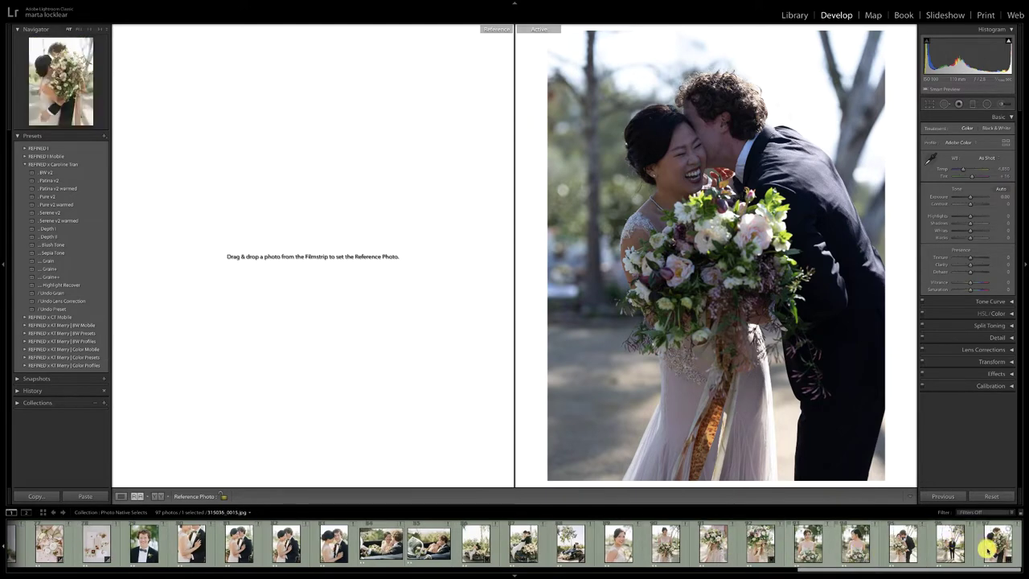
drag(903, 553, 371, 386)
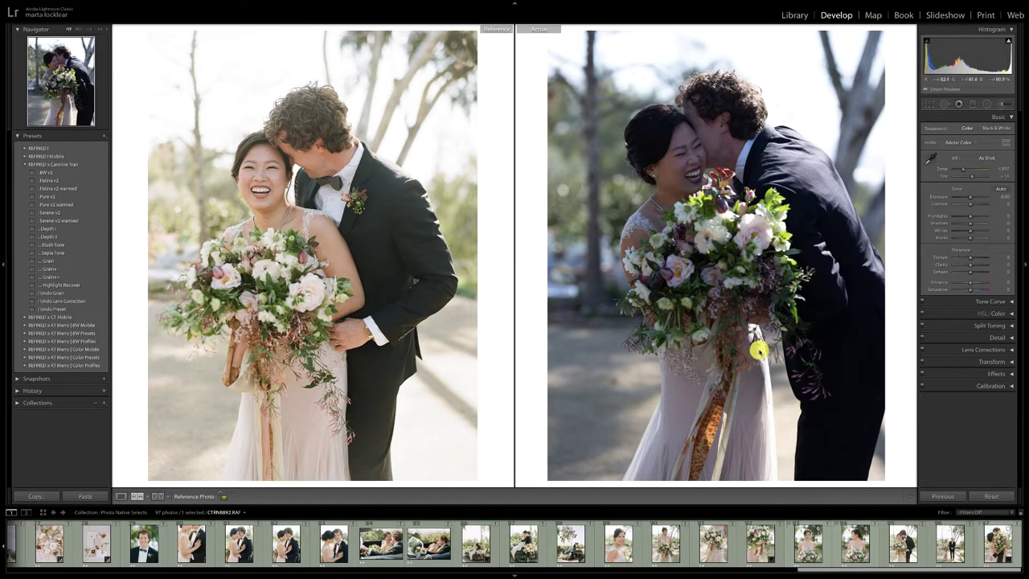
Step: Raise the active photo's exposure to +1.10 and set its white balance to Auto
click(974, 197)
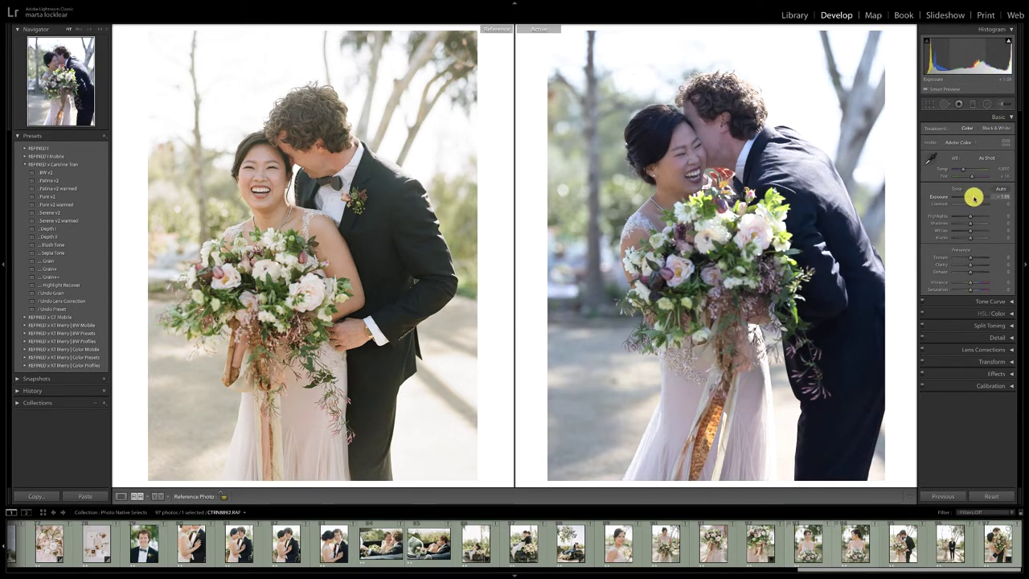
click(985, 158)
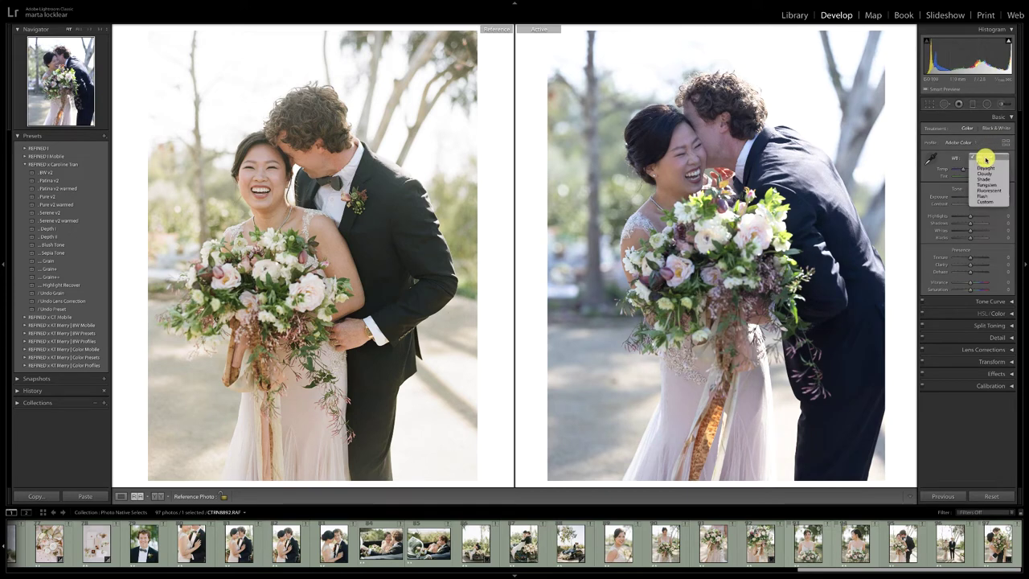
click(985, 160)
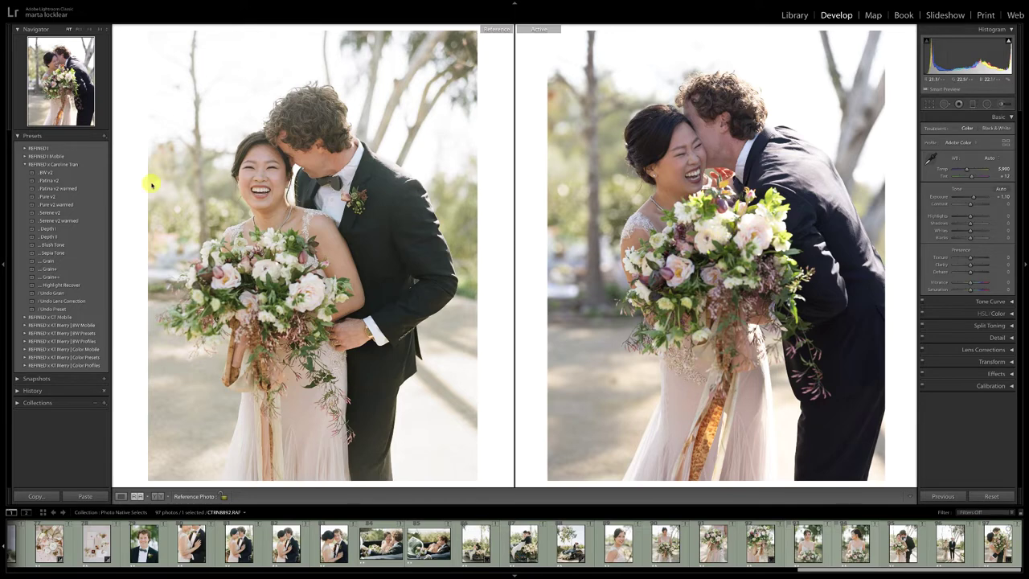
Step: Apply the Patina v2 preset and fine-tune exposure, contrast to -28, shadows to +15, tint to +20 and temperature to 6,292
click(47, 181)
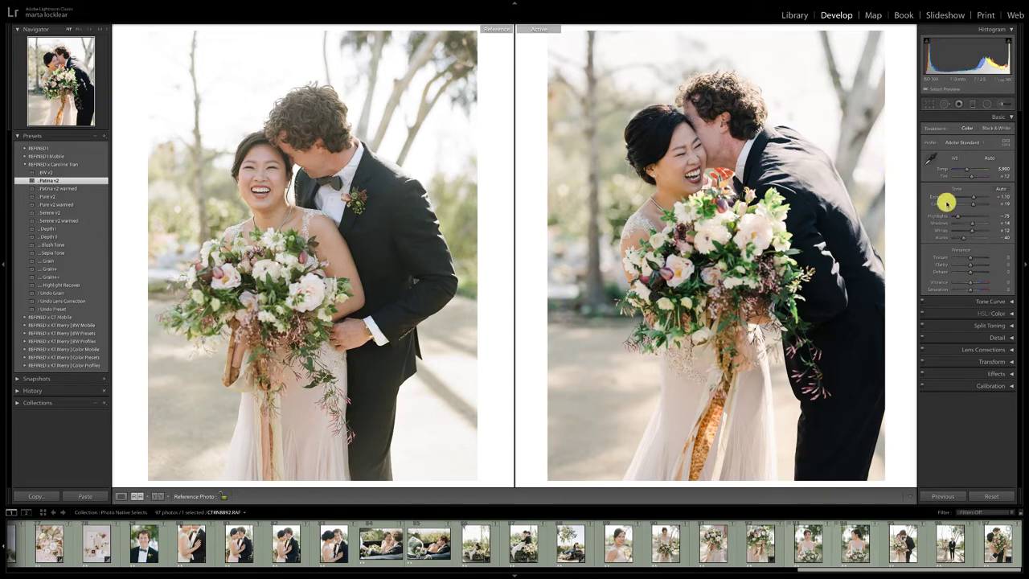
drag(969, 201, 974, 198)
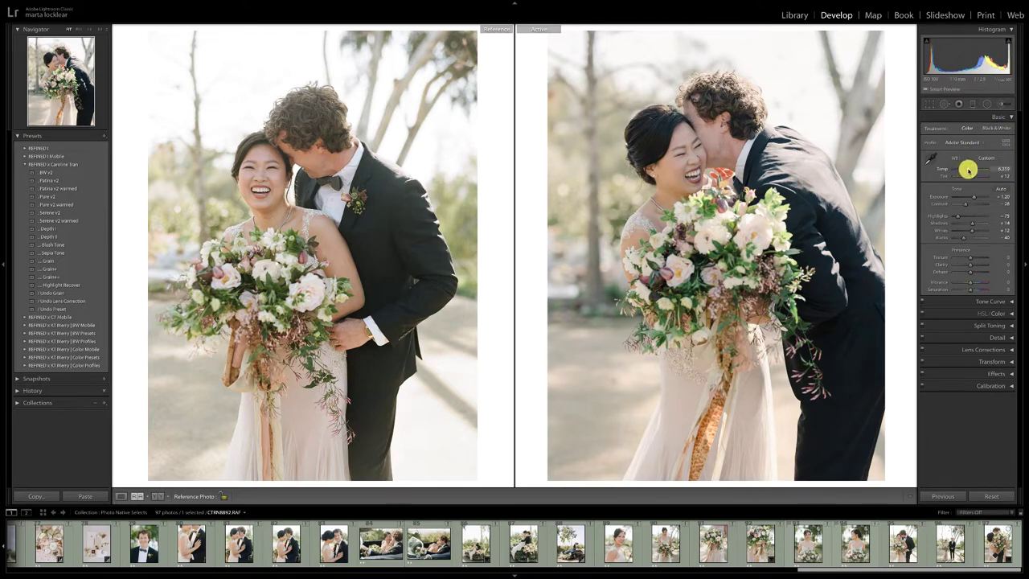
drag(968, 170, 975, 198)
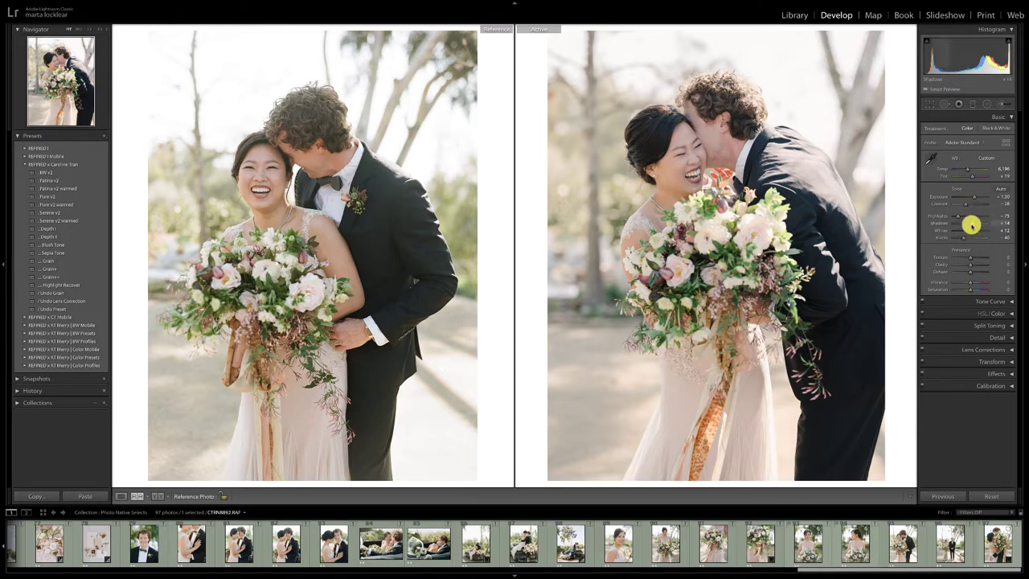
drag(972, 226, 973, 226)
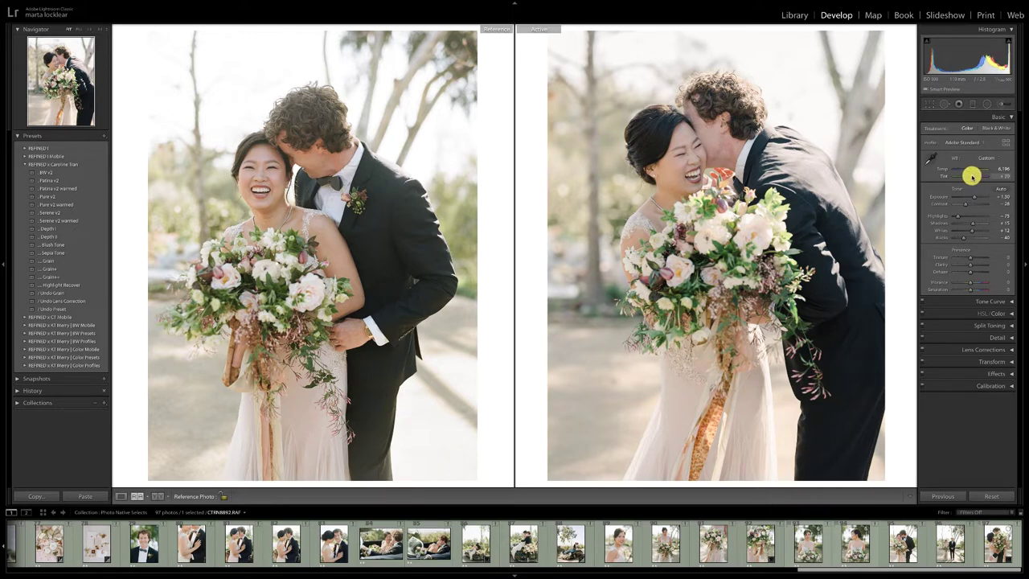
click(968, 174)
drag(968, 170, 969, 170)
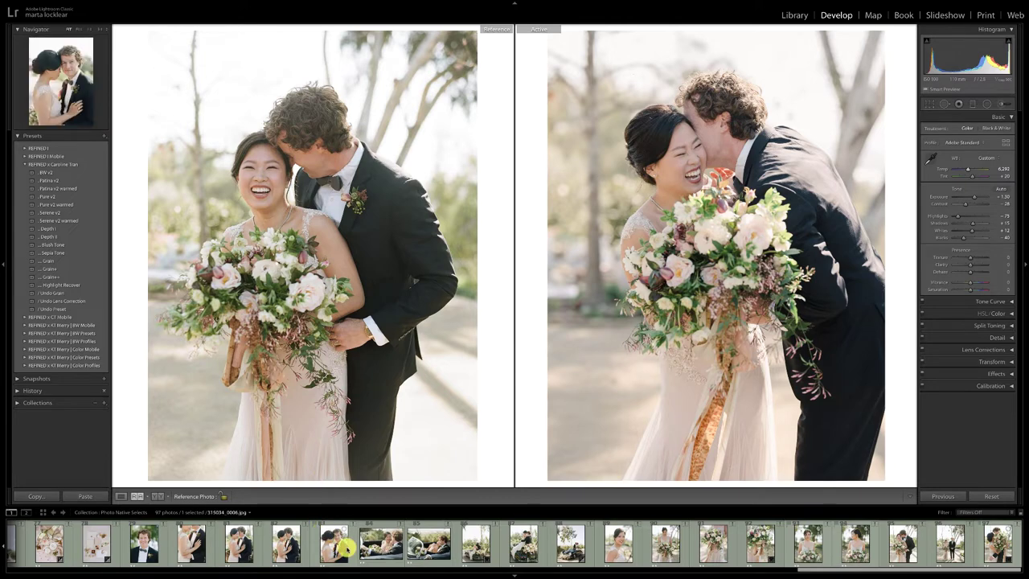
Step: Apply the Grain preset to the collection's first photo and enlarge both the reference and active photos for comparison
scroll(346, 547, up, 5)
key(Home)
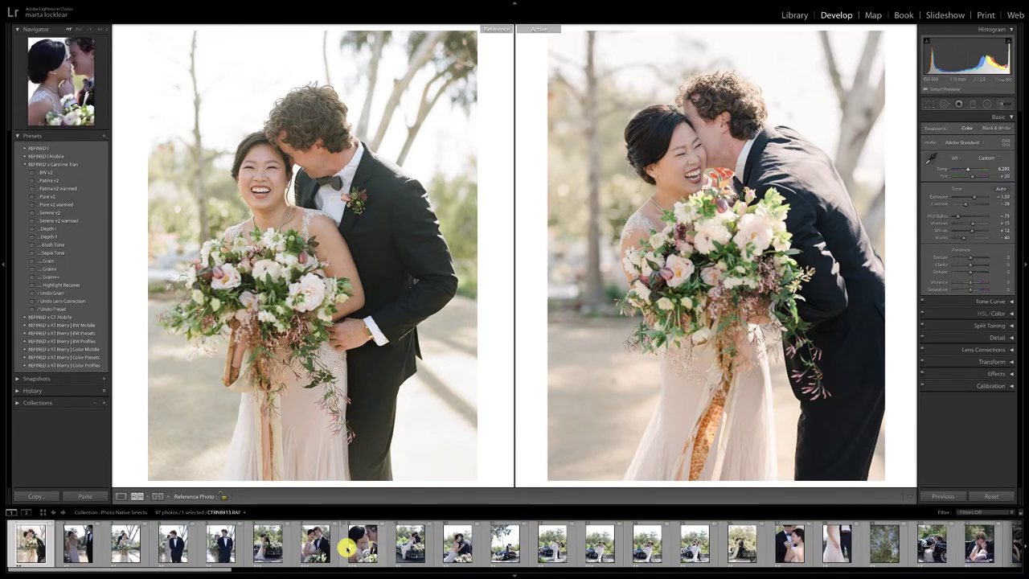
click(75, 544)
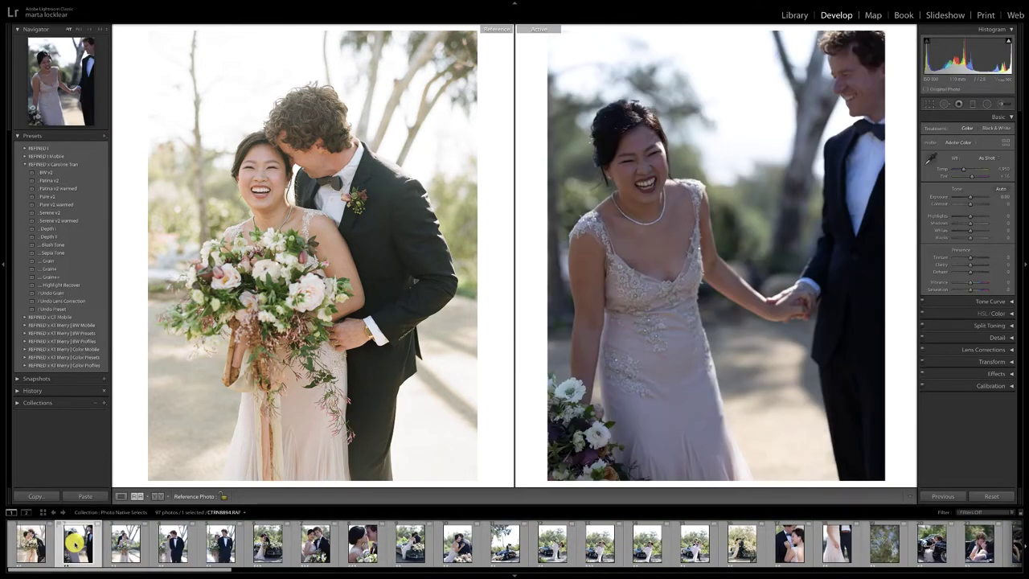
click(35, 549)
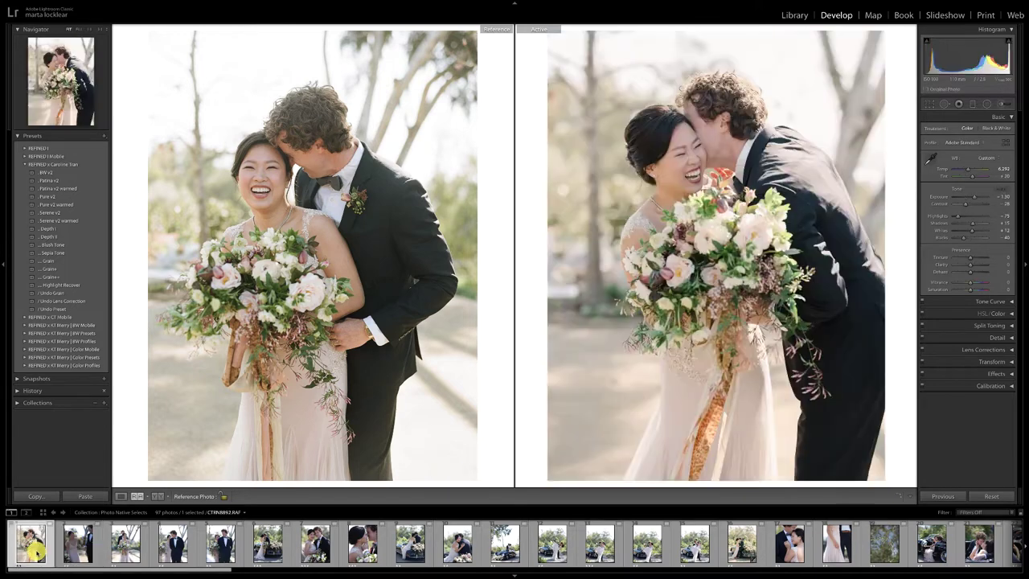
click(59, 261)
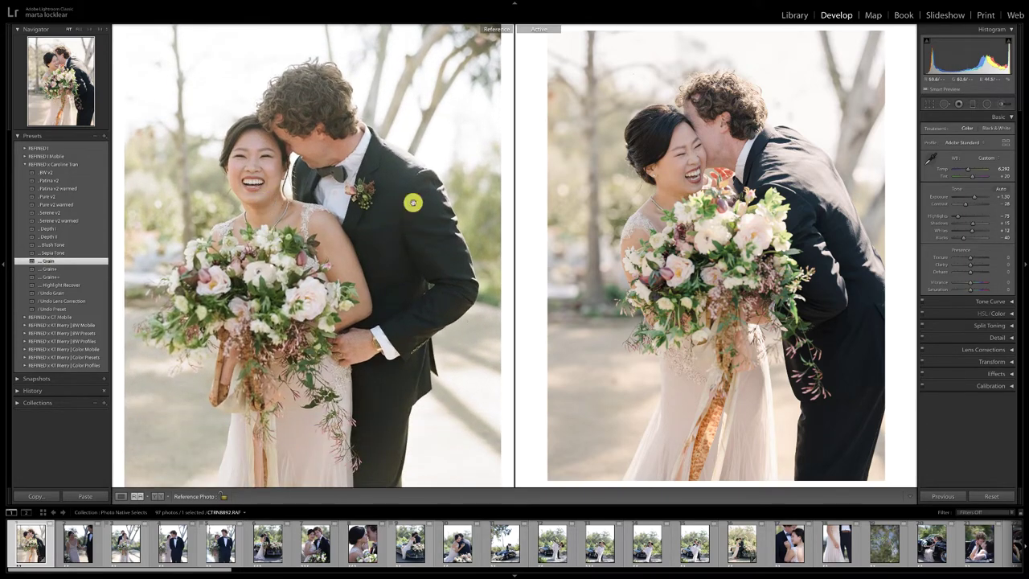
click(693, 197)
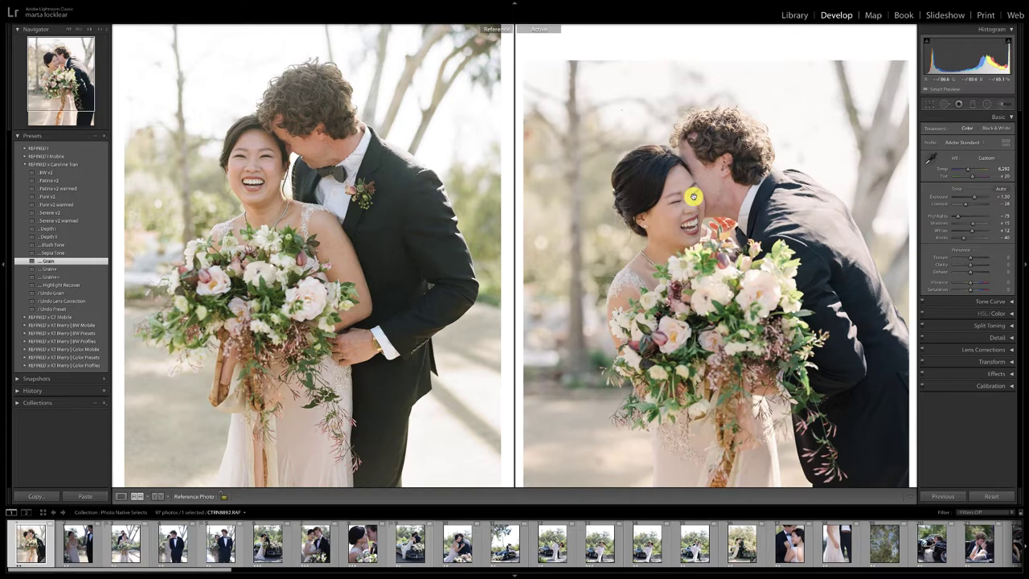
Step: Fine-tune the first photo's white balance to temperature 6,484 and tint +13, and return both compared photos to full view
click(693, 257)
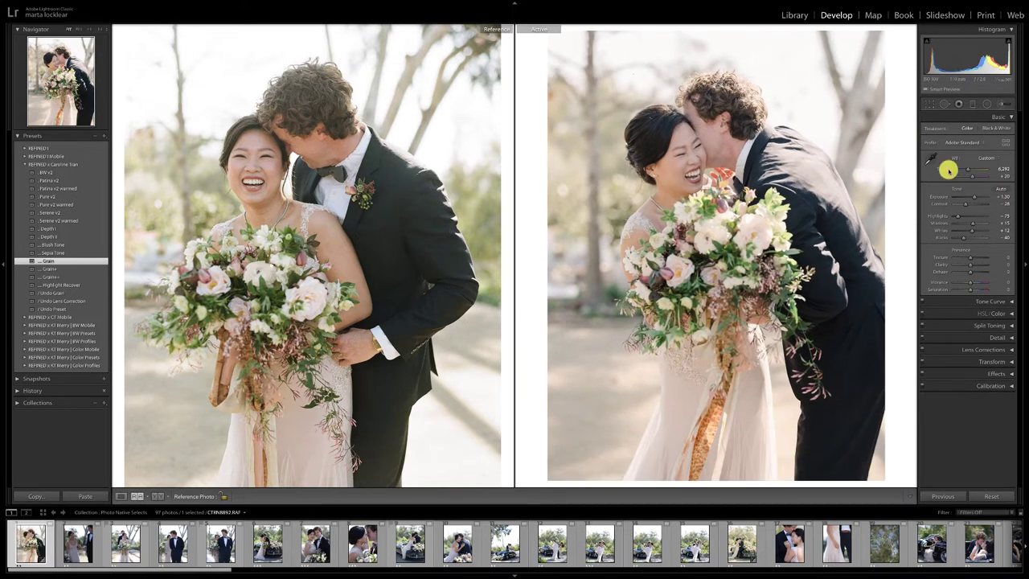
drag(970, 169, 973, 176)
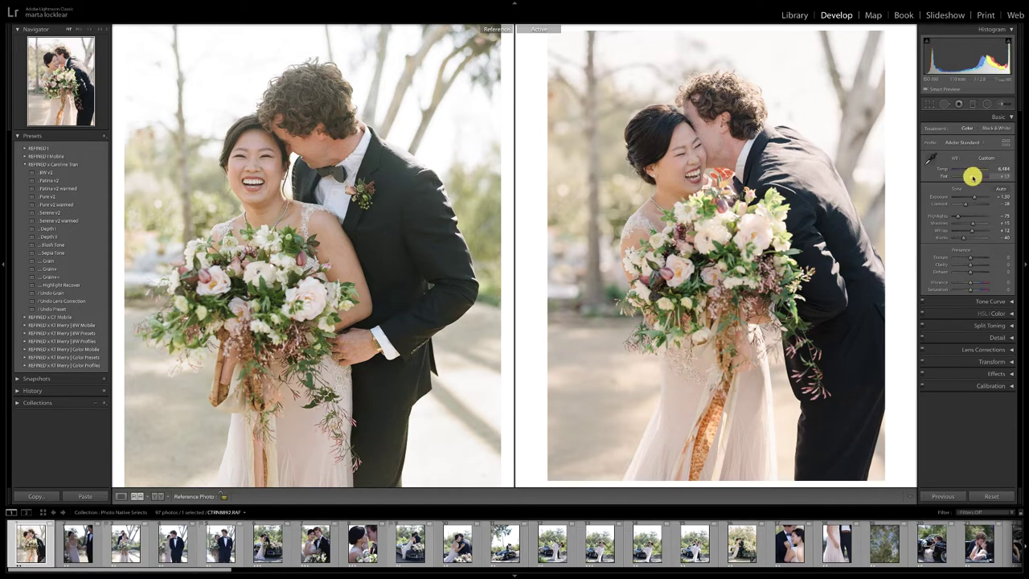
click(584, 366)
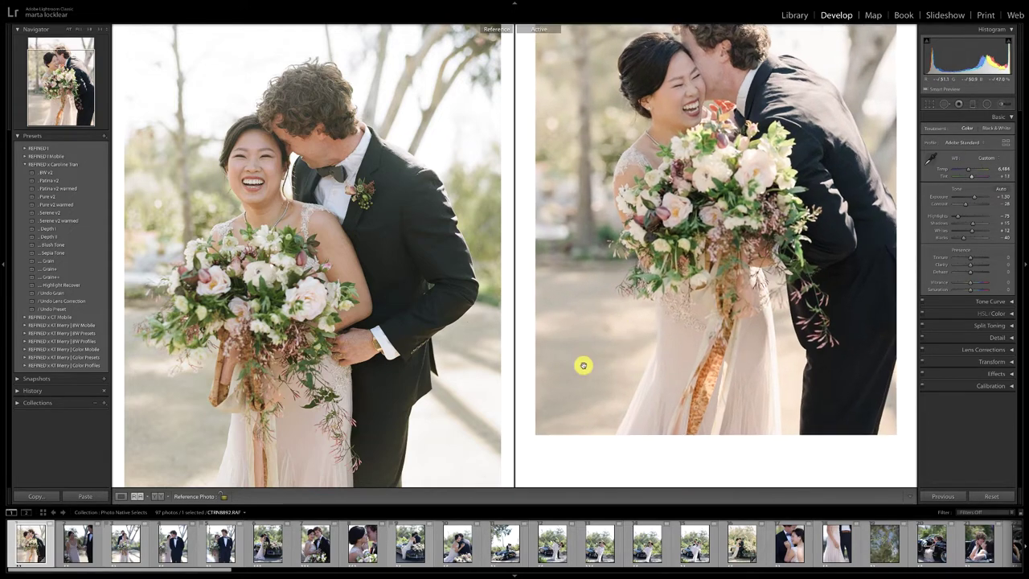
click(593, 310)
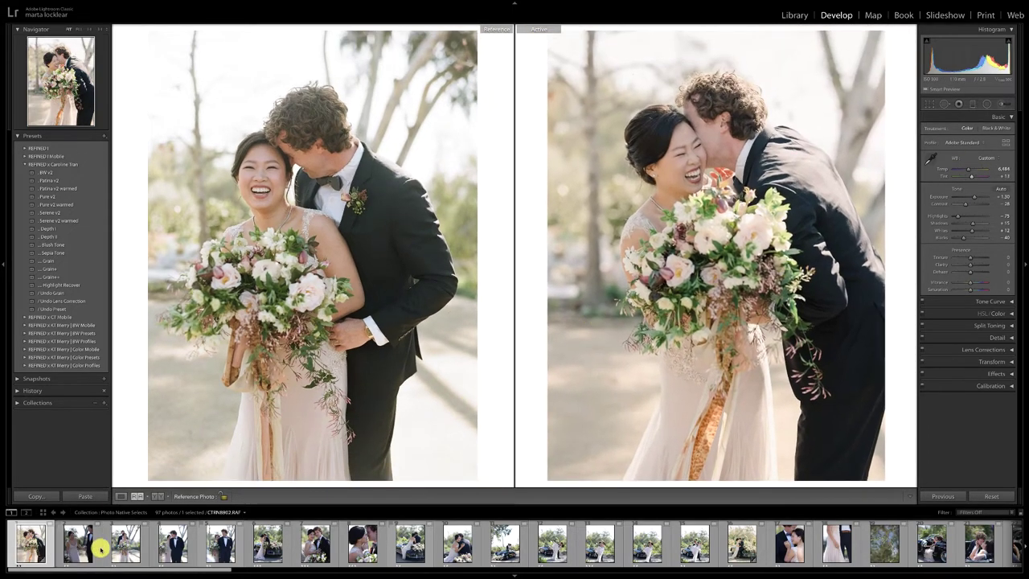
Step: Apply the Patina v2 preset to the collection's second photo, raise exposure to +1.15 and lower contrast to about -11
click(99, 549)
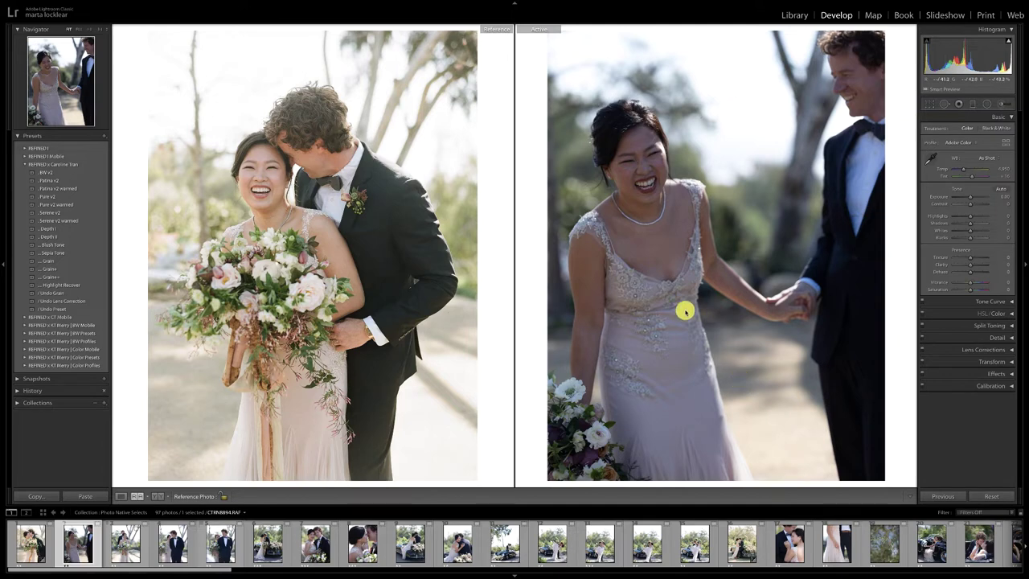
click(59, 180)
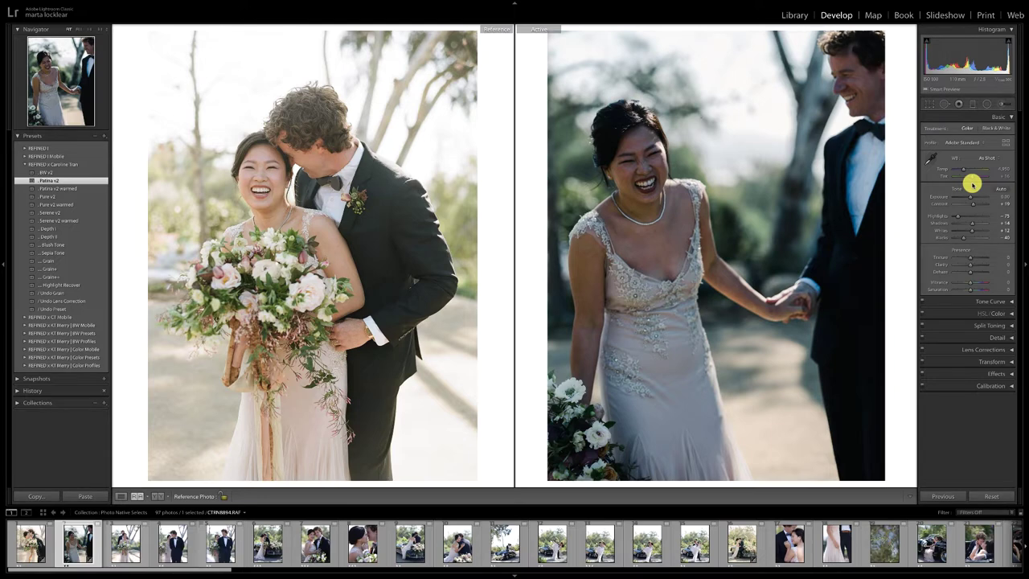
drag(971, 197, 974, 198)
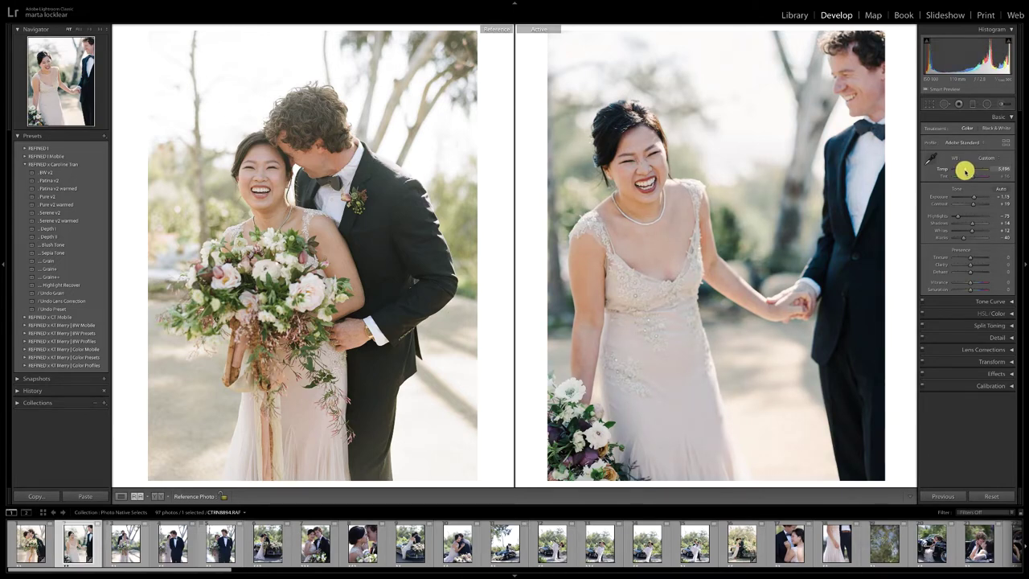
drag(965, 202, 970, 195)
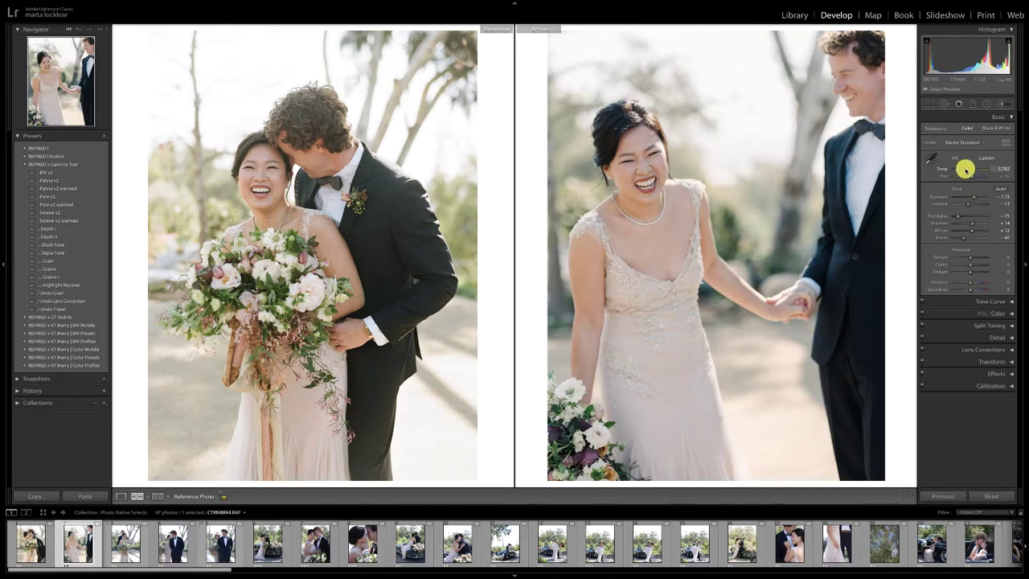
Step: Set the second photo to temperature 6,037, tint +8, shadows +24 and exposure +1.25, and apply the Grain preset
drag(965, 170, 968, 175)
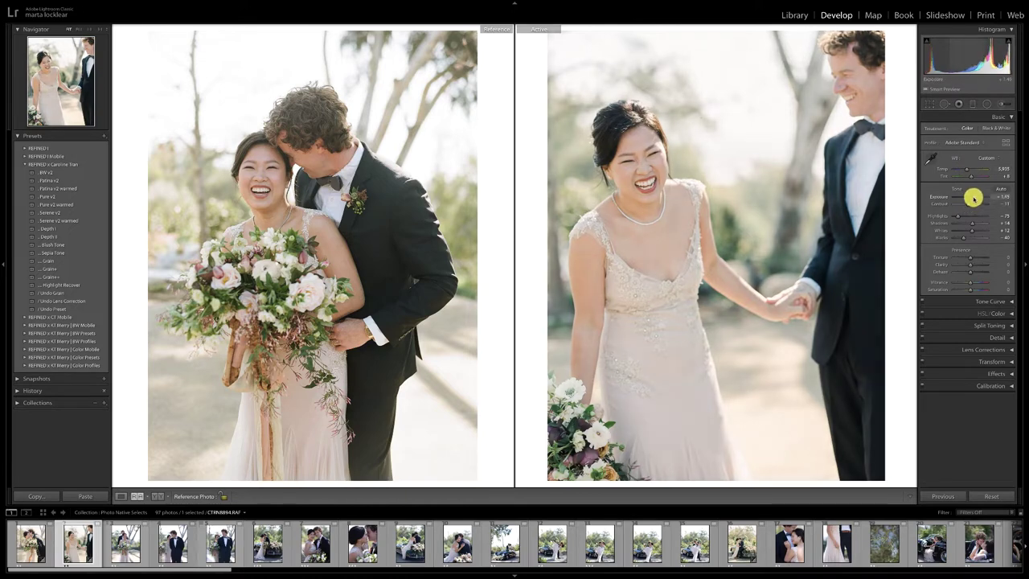
drag(971, 198, 972, 226)
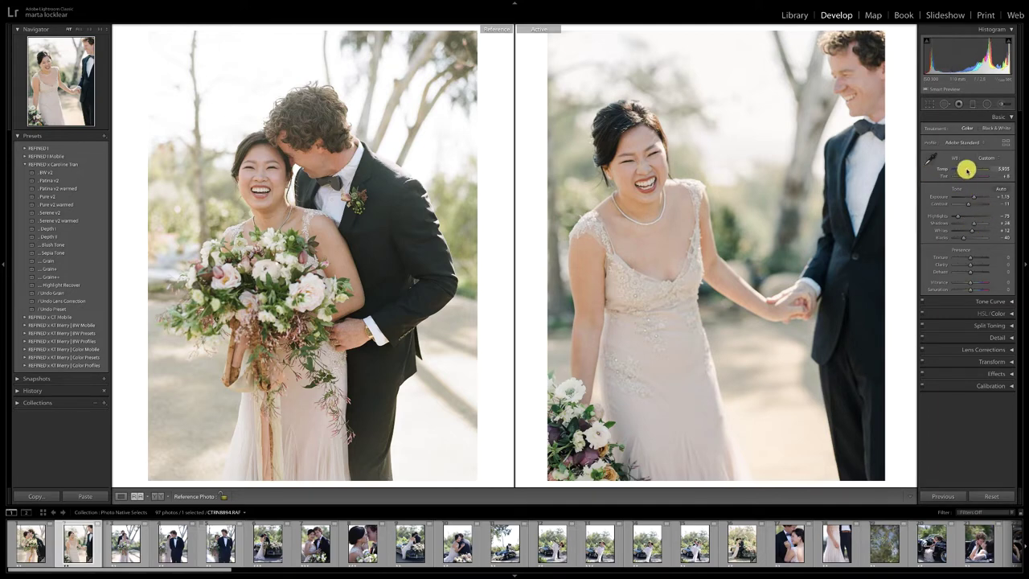
drag(972, 197, 975, 197)
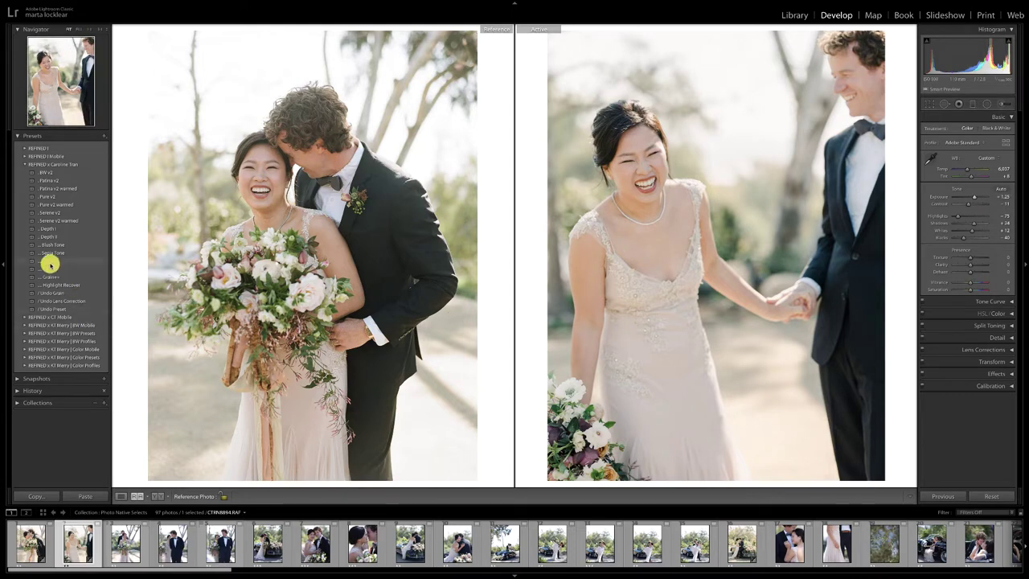
click(50, 262)
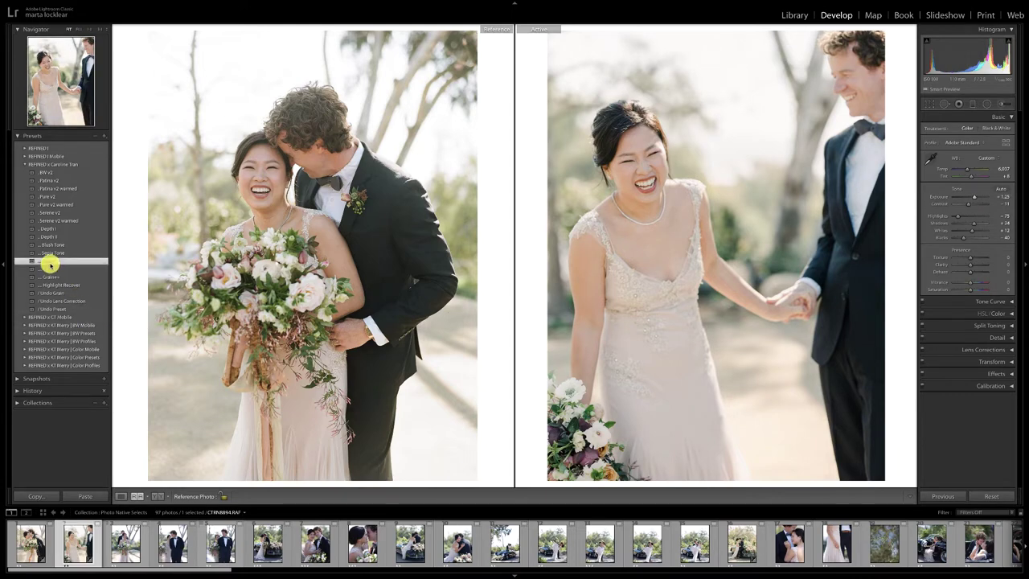
Step: Copy the first photo's develop settings, leaving out spot removal, crop and transform
click(121, 547)
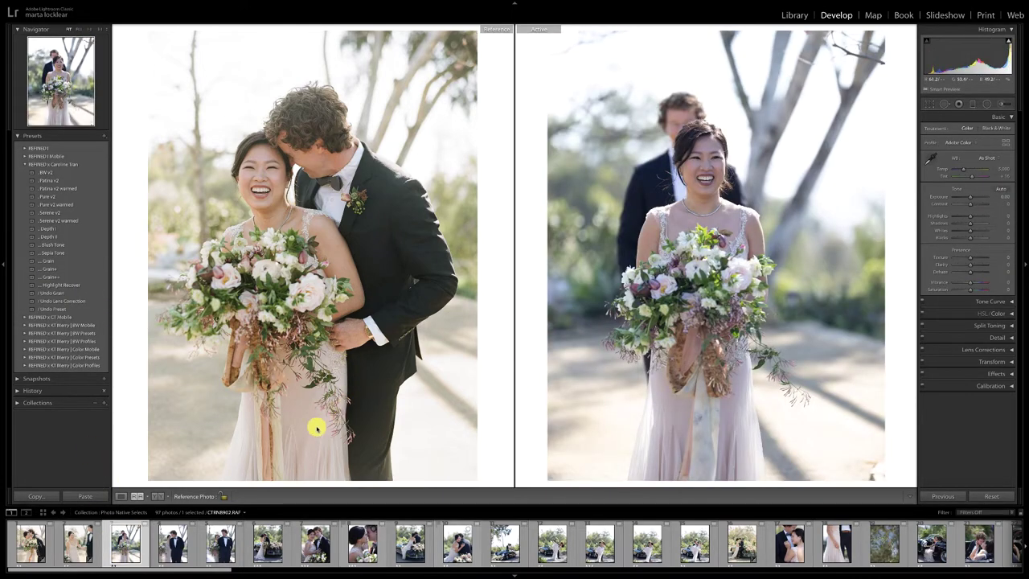
click(38, 544)
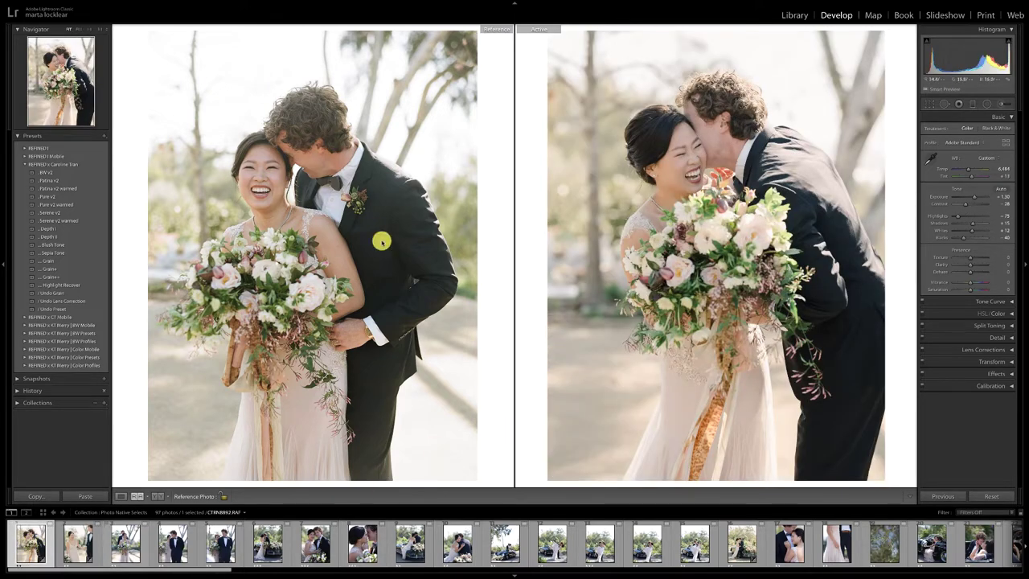
key(ctrl+shift+c)
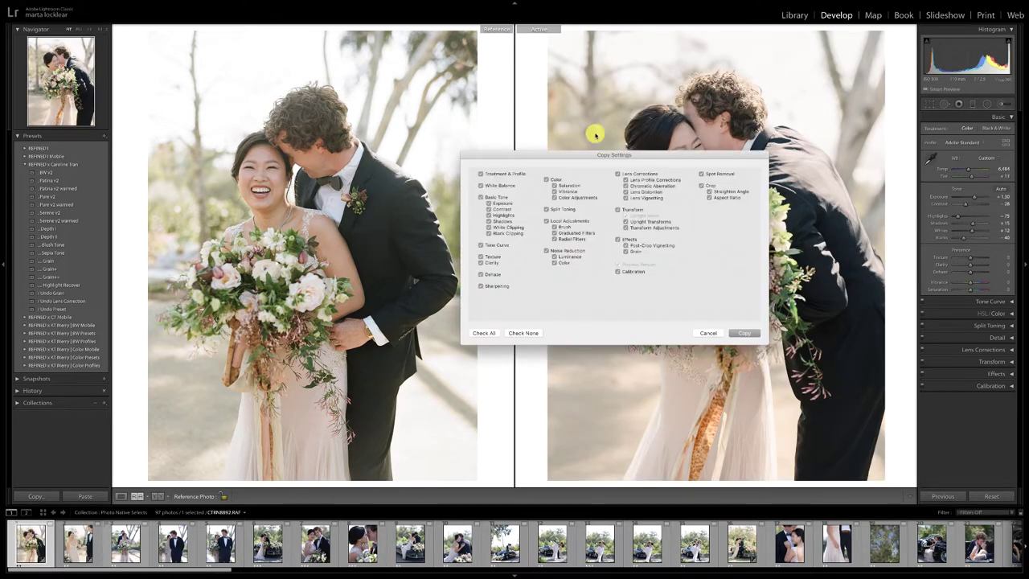
click(701, 186)
click(617, 210)
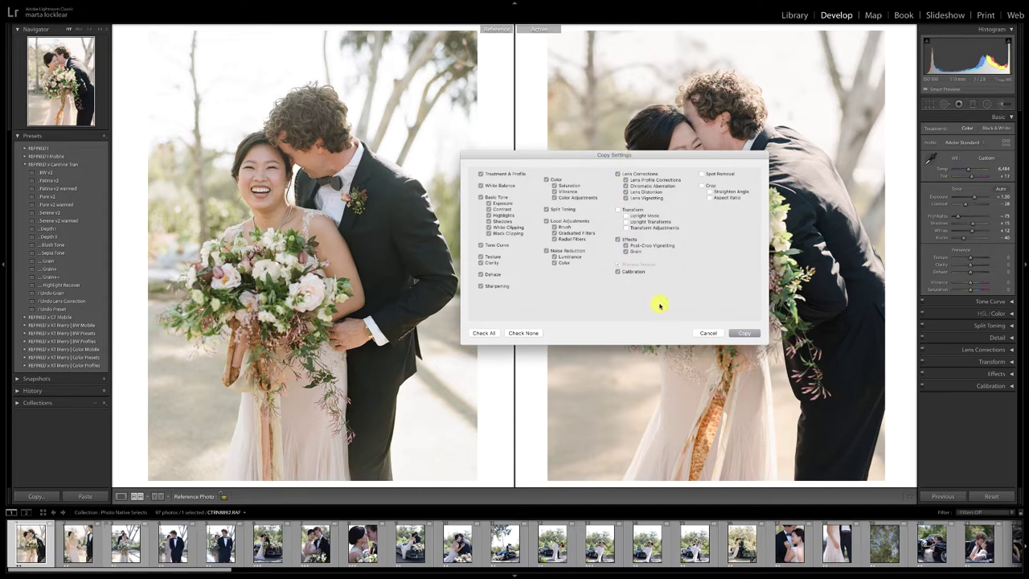
click(743, 333)
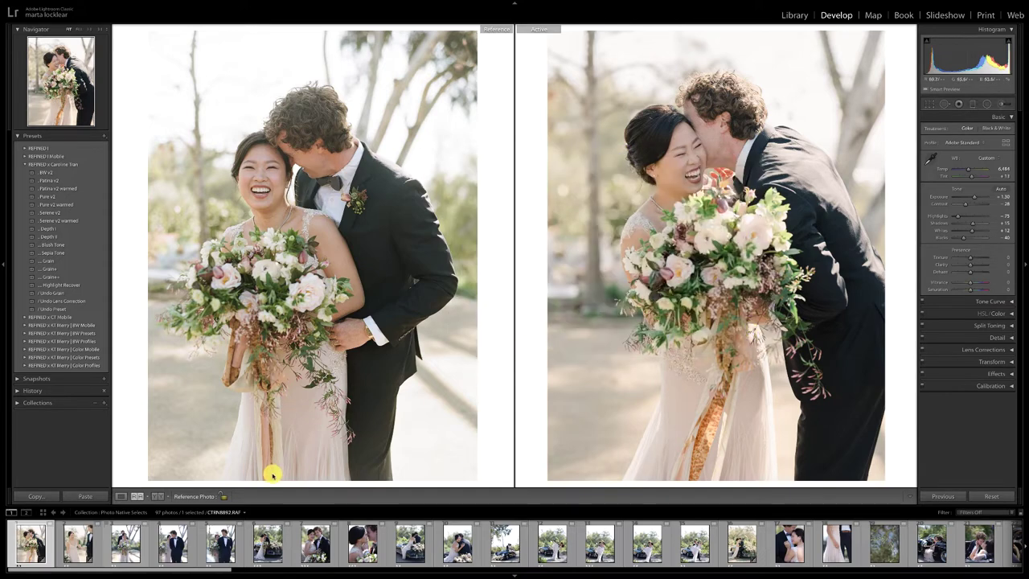
Step: Paste the copied settings onto the third photo and adjust exposure to +0.35, contrast to -19, temperature to 6,347 and tint to +19
click(119, 540)
key(ctrl+shift+v)
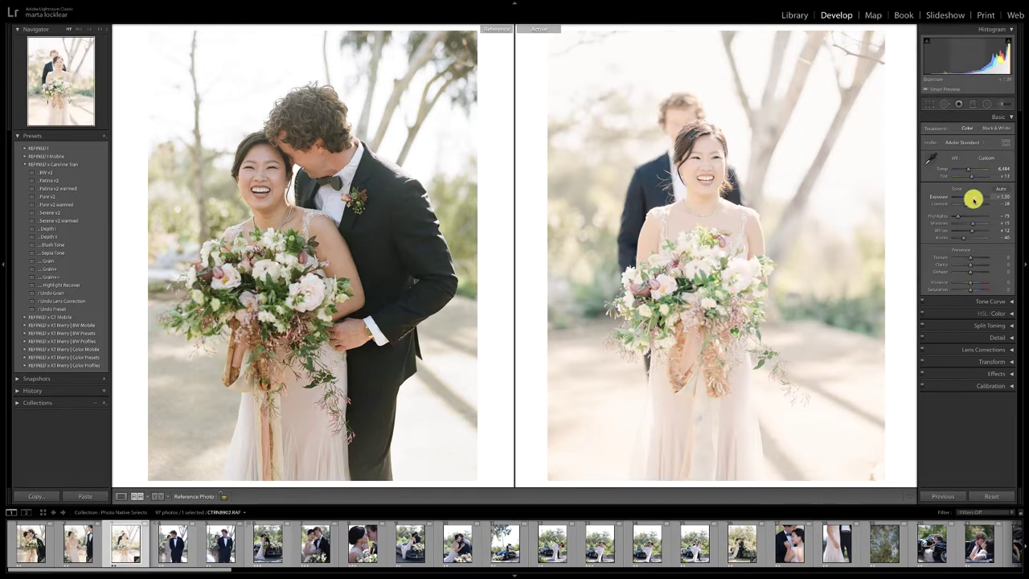
drag(974, 197, 972, 199)
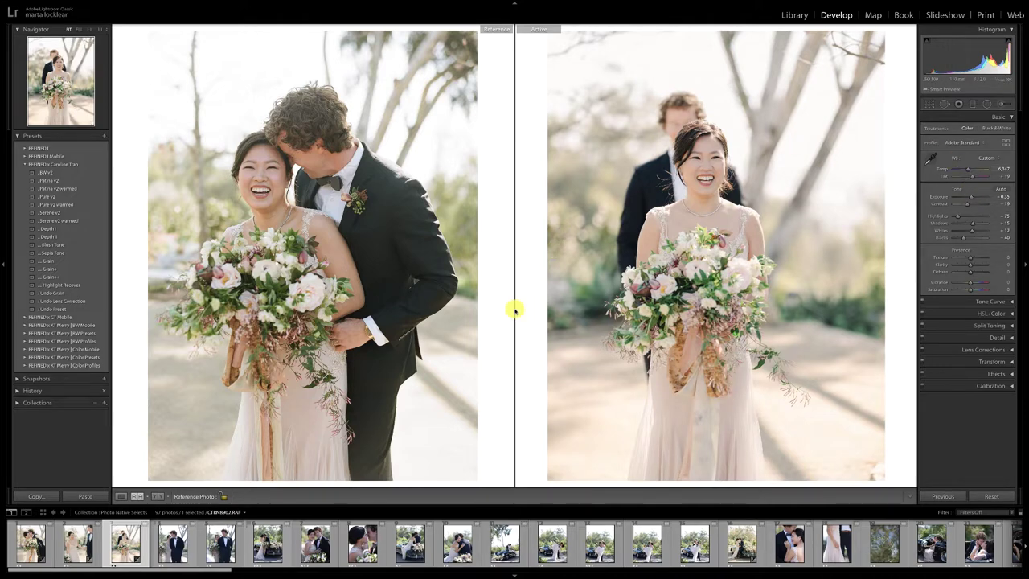
Step: Copy the third photo's develop settings with the same options selected
key(Right)
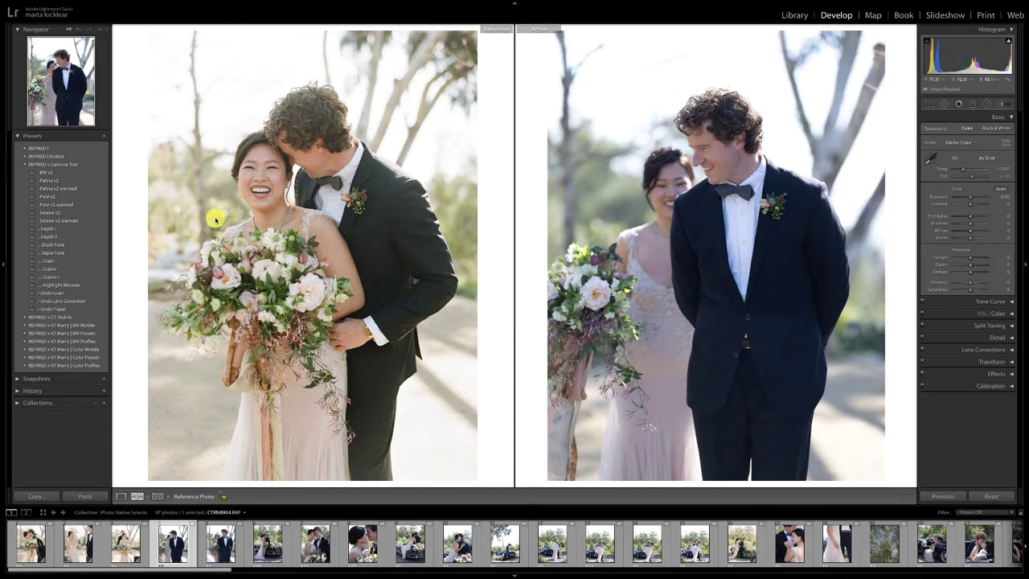
click(133, 550)
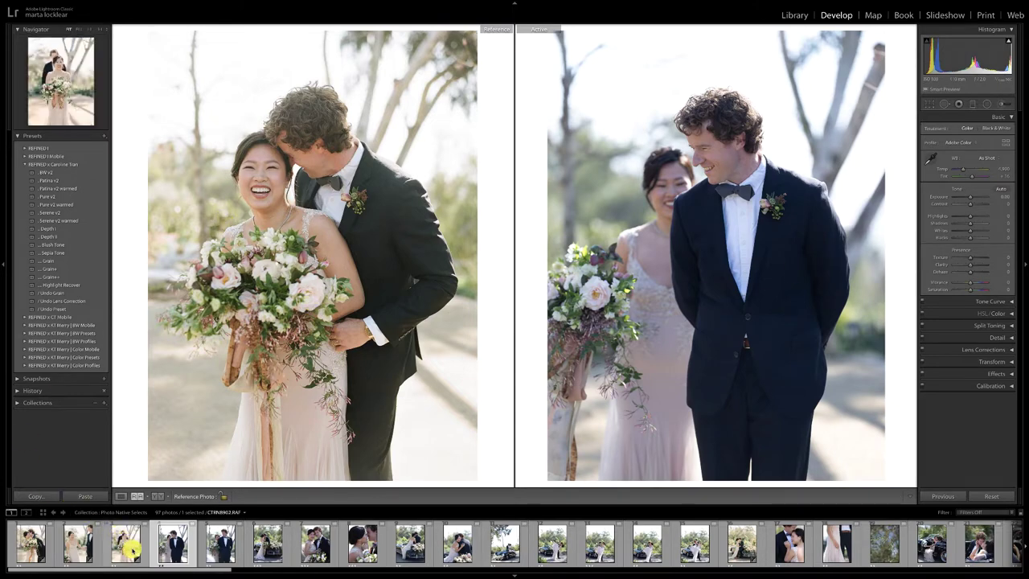
key(ctrl+shift+c)
key(Return)
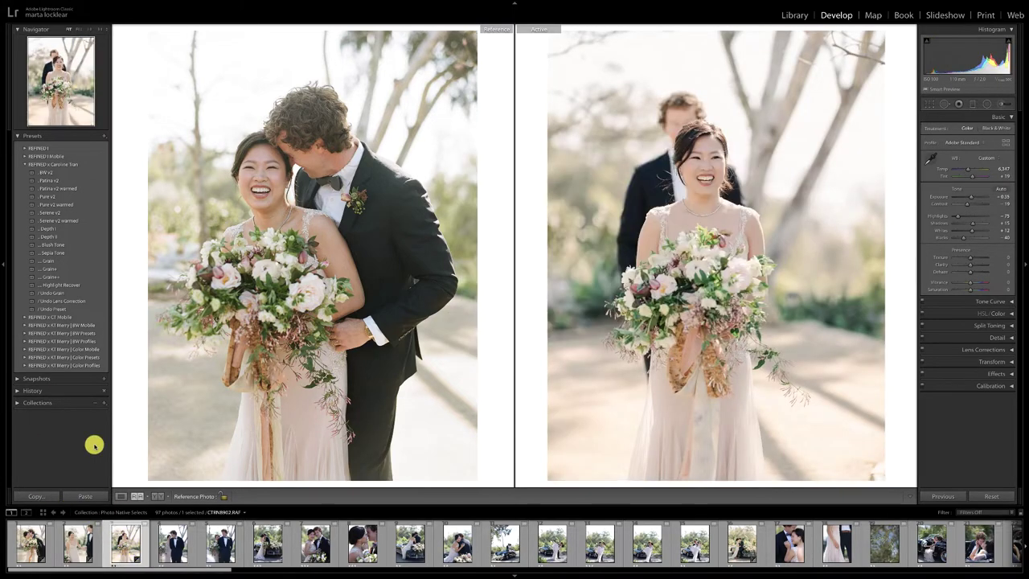
Step: Paste the third photo's settings onto the fourth photo and adjust exposure to +0.45, temperature to 6,483 and tint to +10
key(Right)
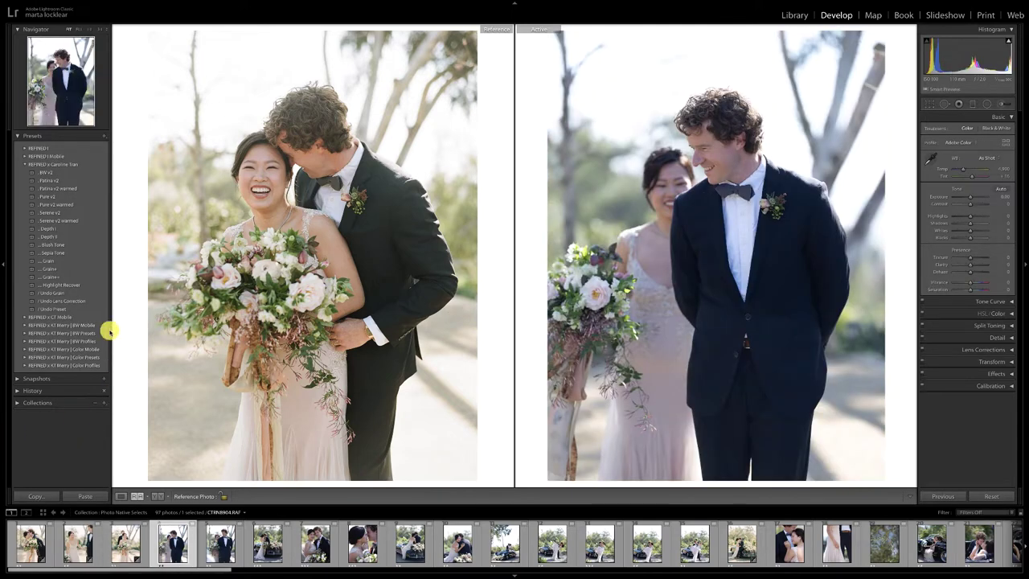
key(ctrl+shift+v)
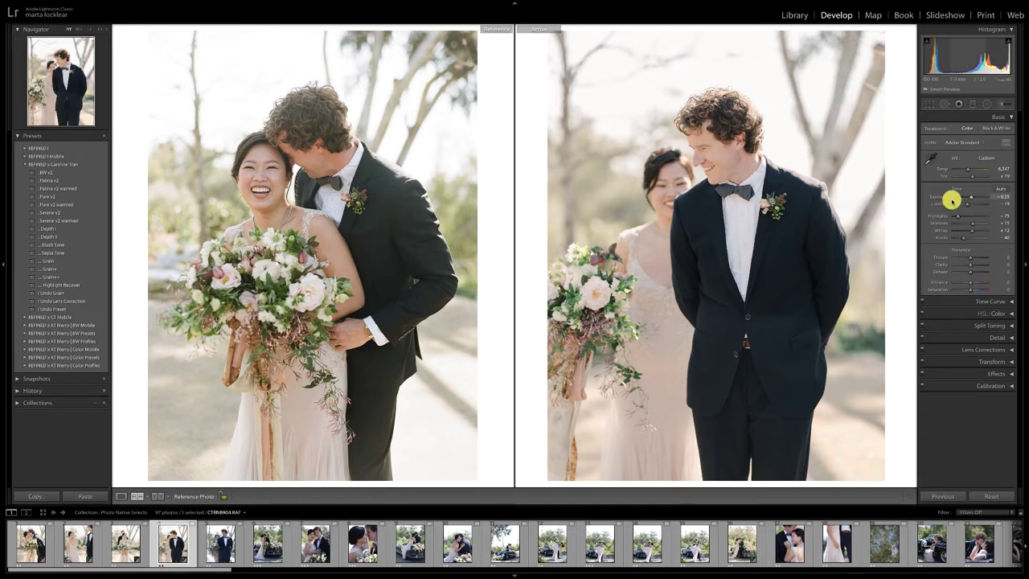
drag(969, 198, 971, 198)
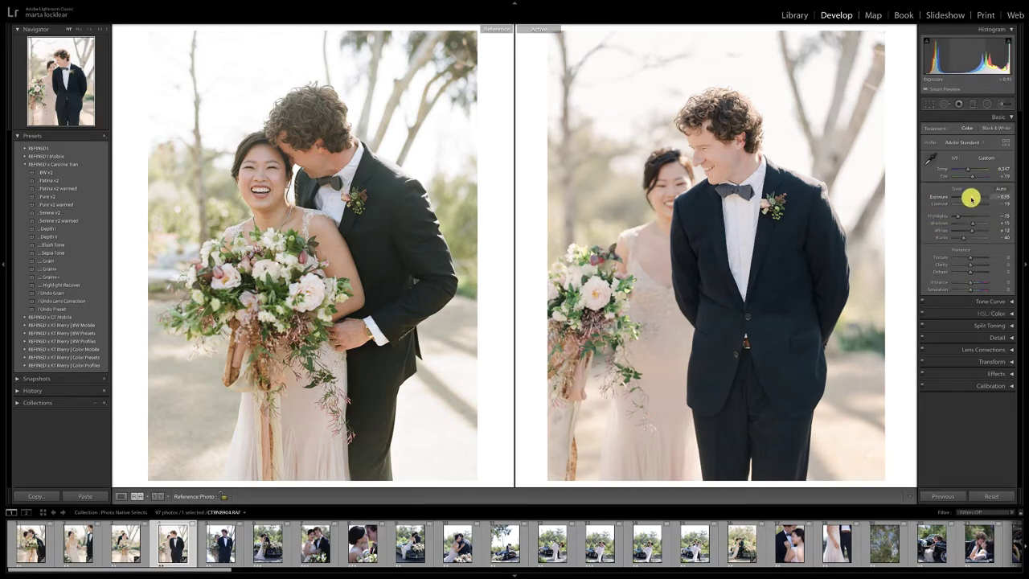
drag(971, 199, 969, 198)
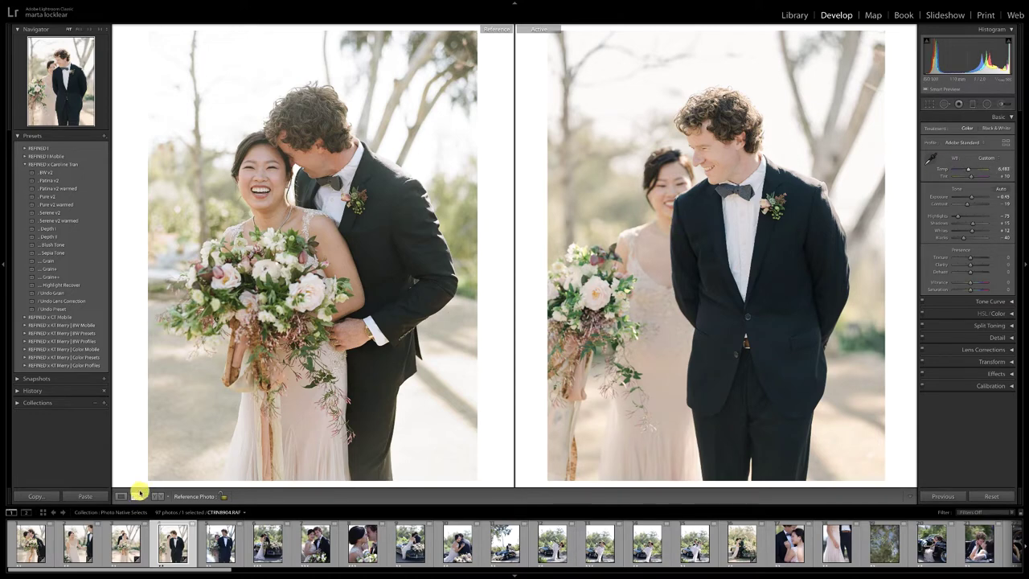
Step: Give the fifth photo the fourth photo's settings and adjust contrast to -14 and exposure to +0.55
key(Right)
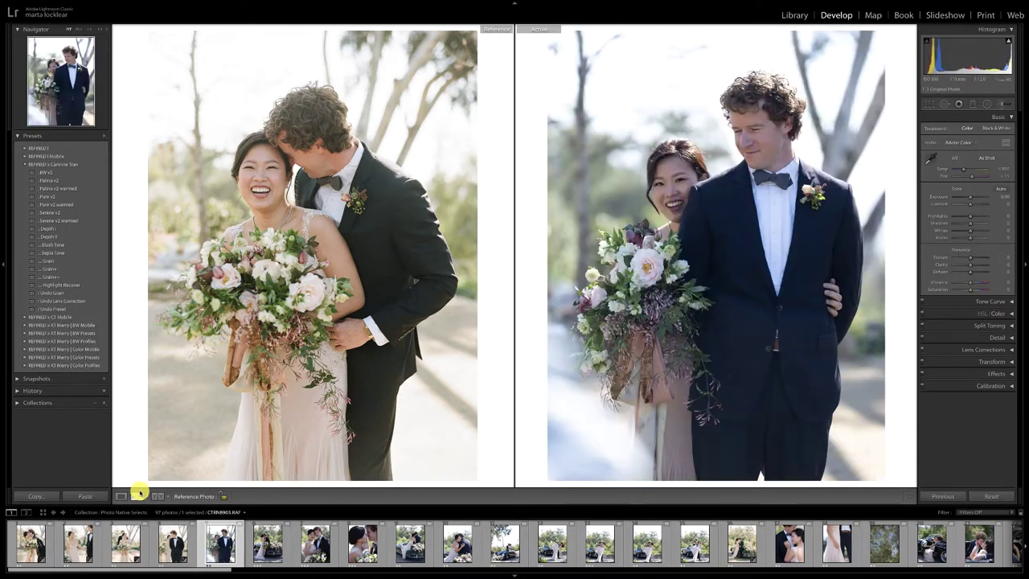
key(ctrl+shift+v)
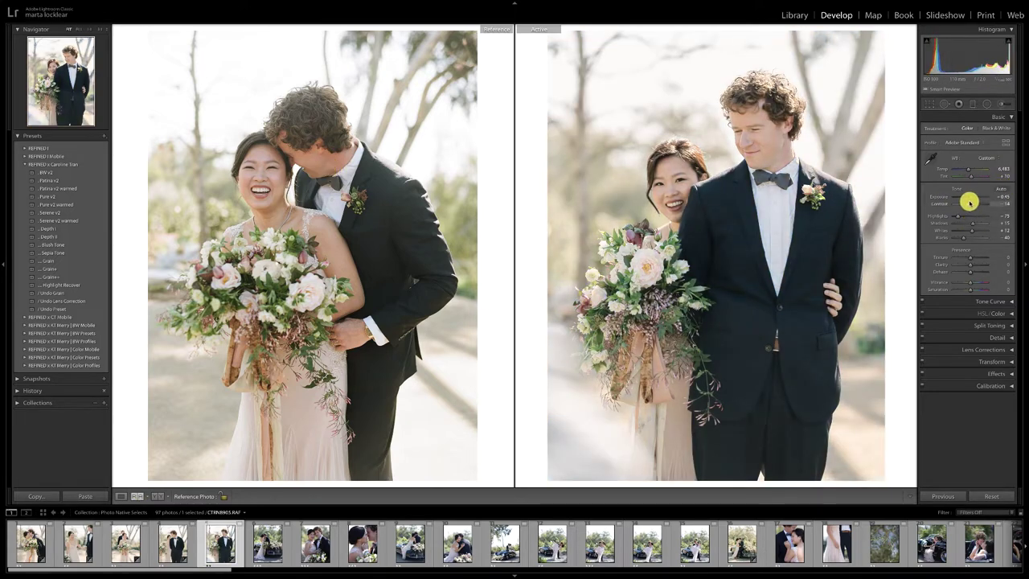
drag(969, 200, 970, 198)
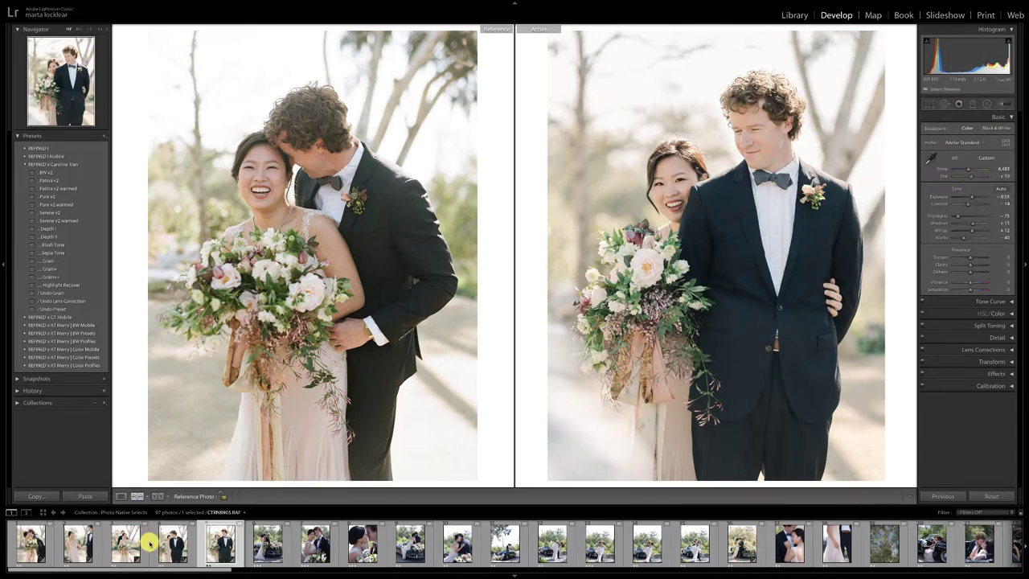
Step: Make the sixth photo, the couple by the flower-filled car, active and set the green-labelled film photo of the same scene as reference
click(268, 543)
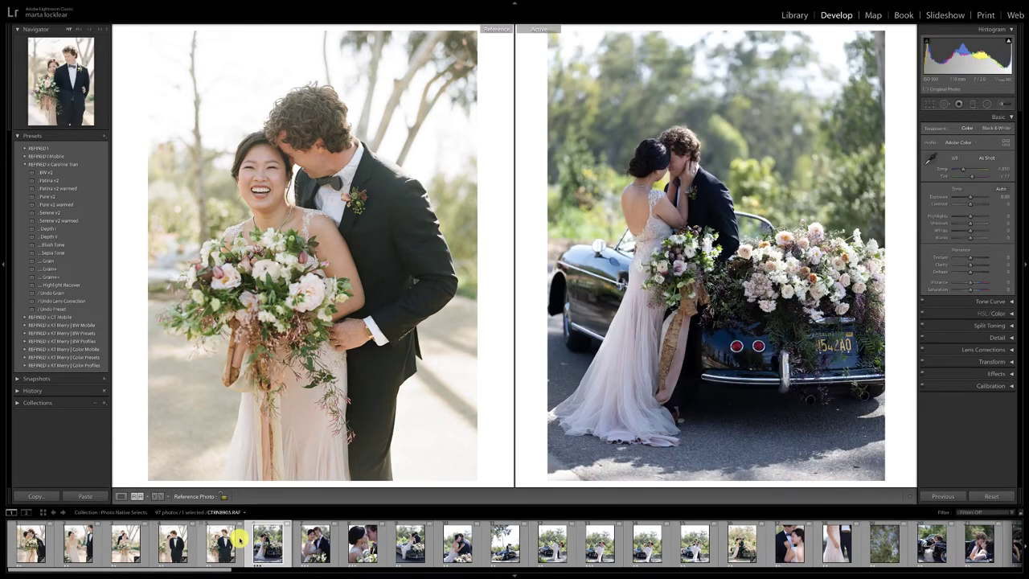
drag(227, 568, 400, 355)
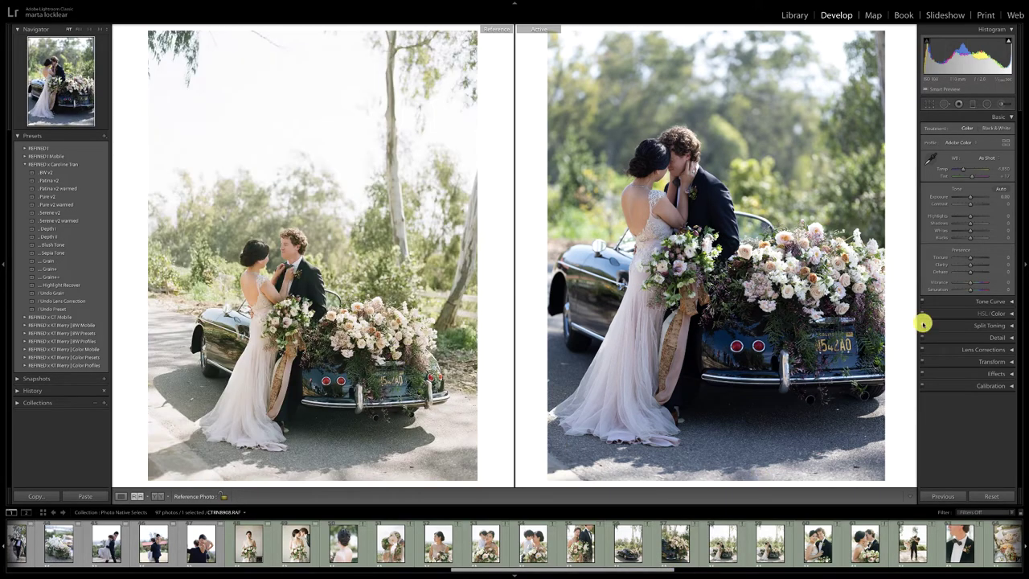
Step: Apply the Patina v2 preset to the car photo, raise exposure, and set contrast to -34, temperature to 5,644 and tint to +13
click(53, 180)
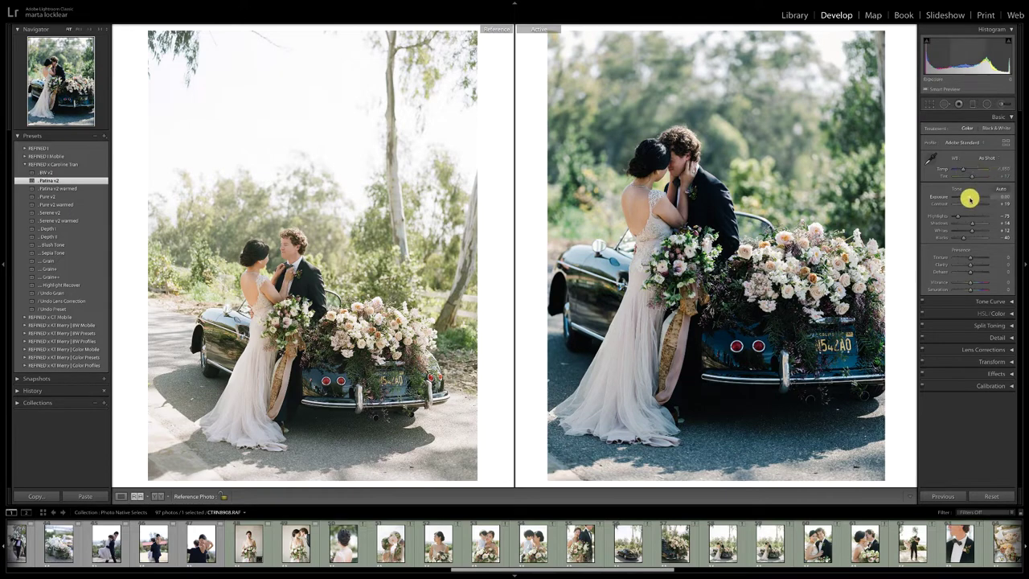
click(970, 197)
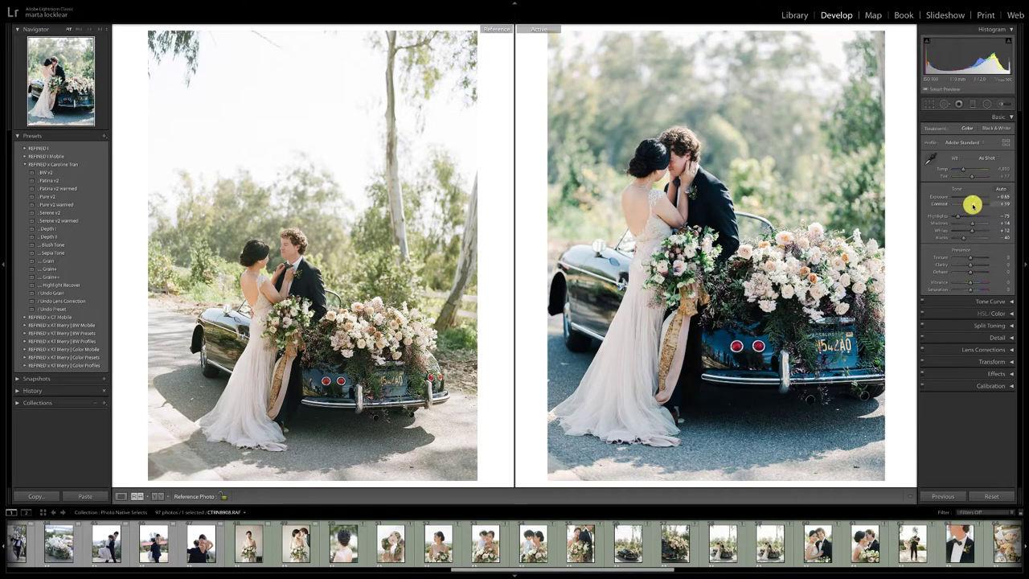
drag(973, 205, 967, 205)
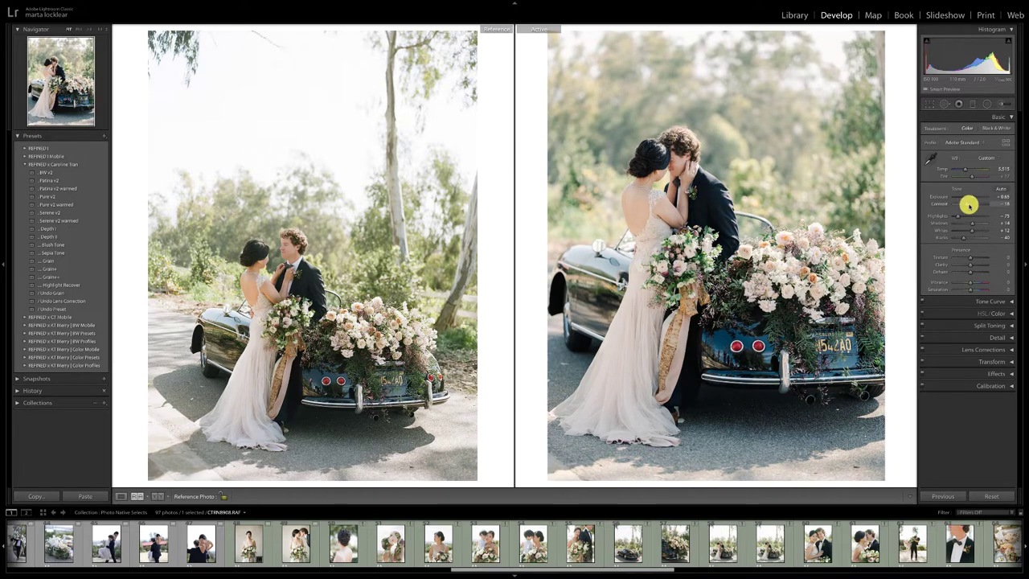
drag(965, 206, 966, 208)
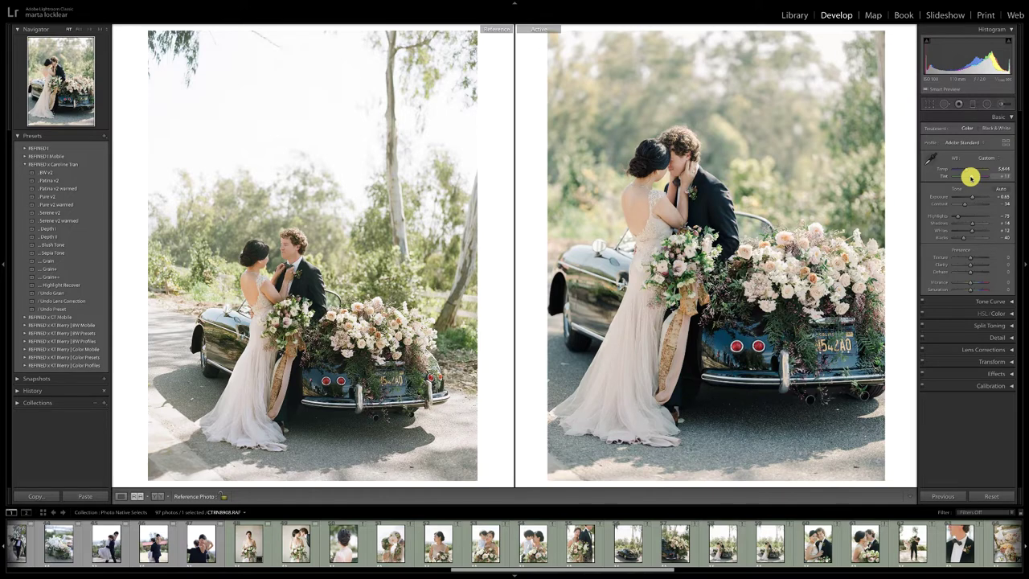
Step: Set the car photo's blacks to -24 and temperature to 5,895, and adjust orange hue to +1 and orange saturation to +3
drag(965, 237, 967, 238)
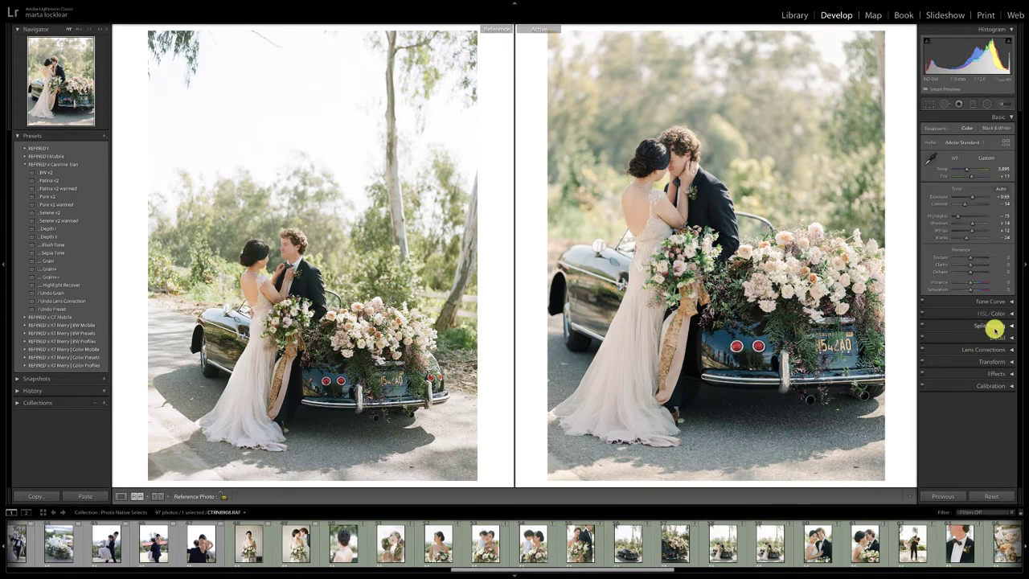
click(1005, 312)
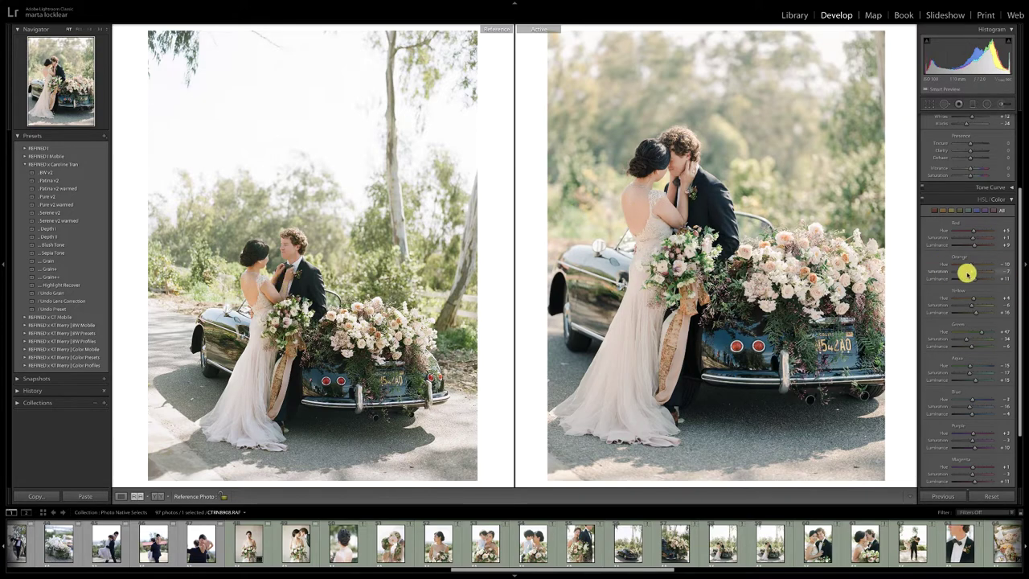
drag(972, 273, 974, 264)
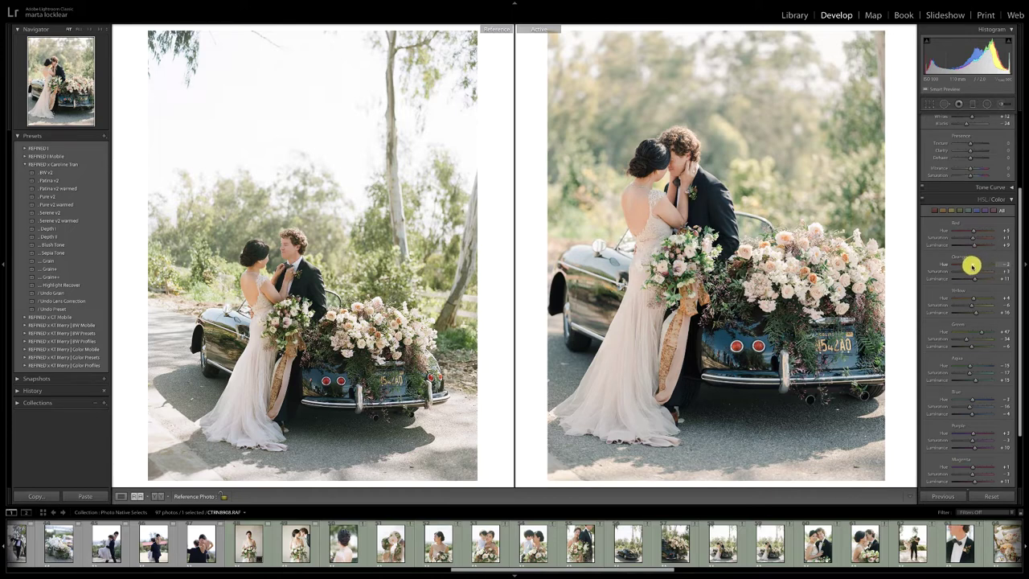
drag(969, 278, 976, 281)
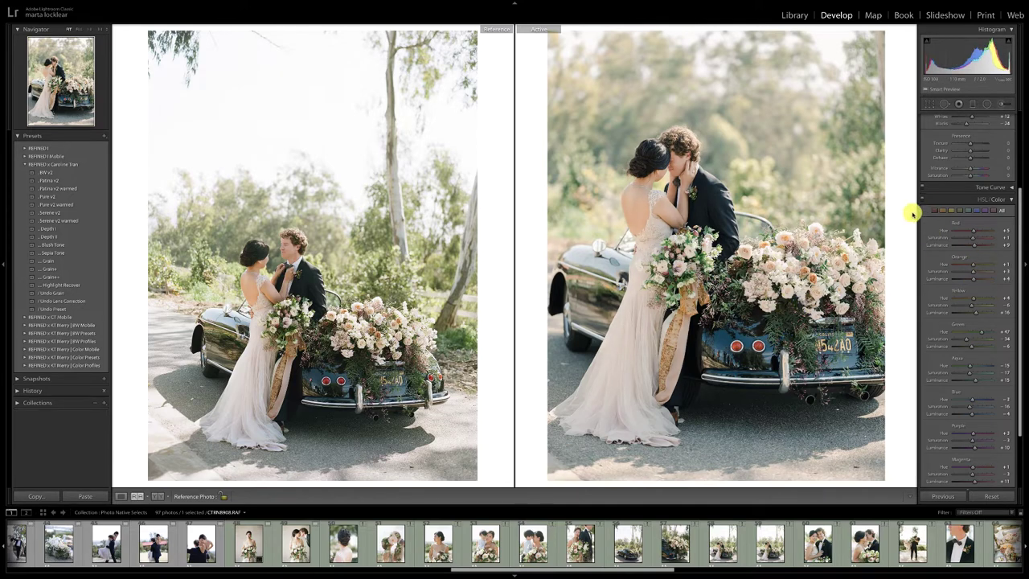
Step: Set the car photo's exposure to +0.90 and highlights to -72, and apply the Grain preset
scroll(976, 193, up, 5)
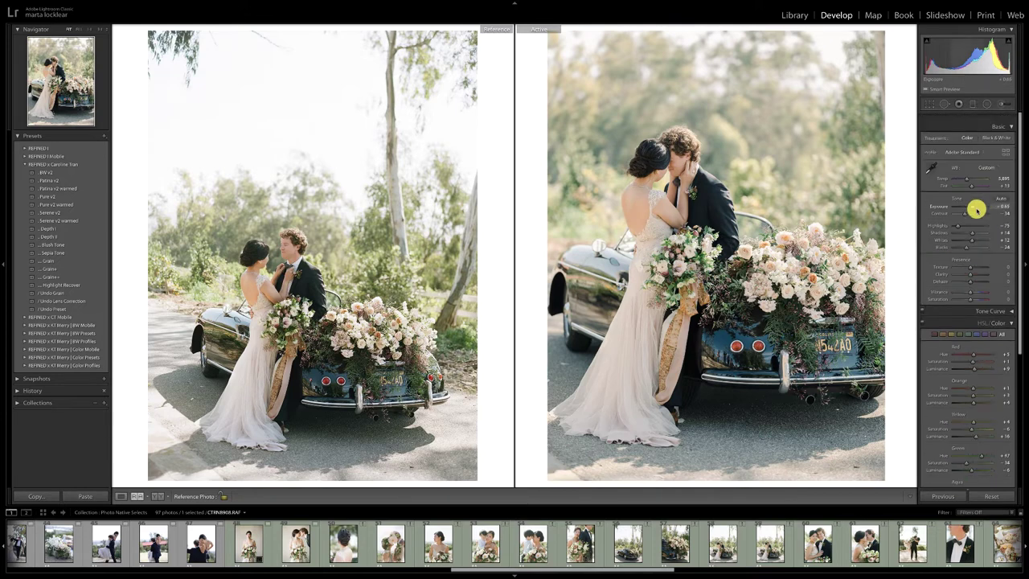
scroll(976, 210, down, 1)
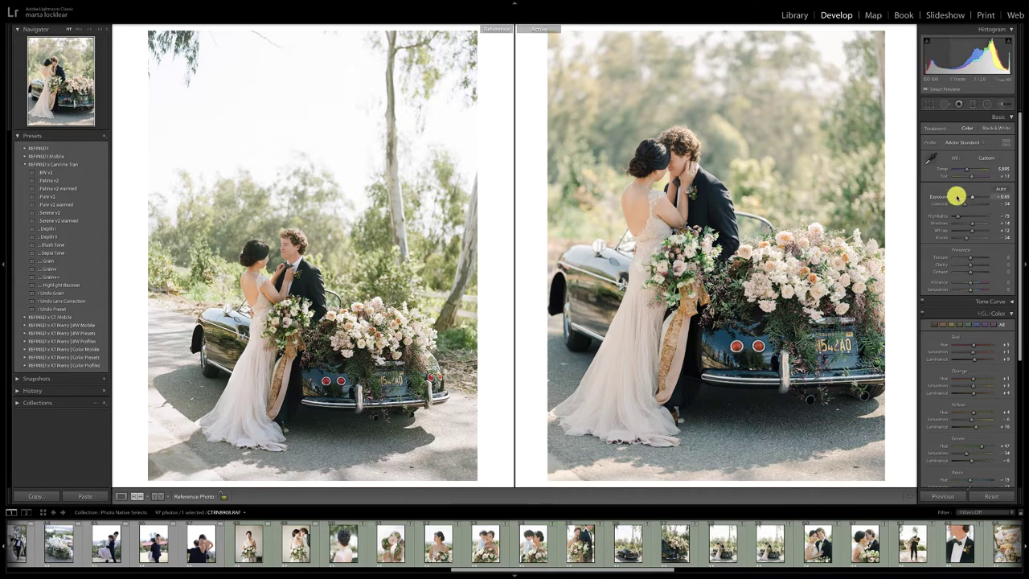
drag(972, 197, 973, 197)
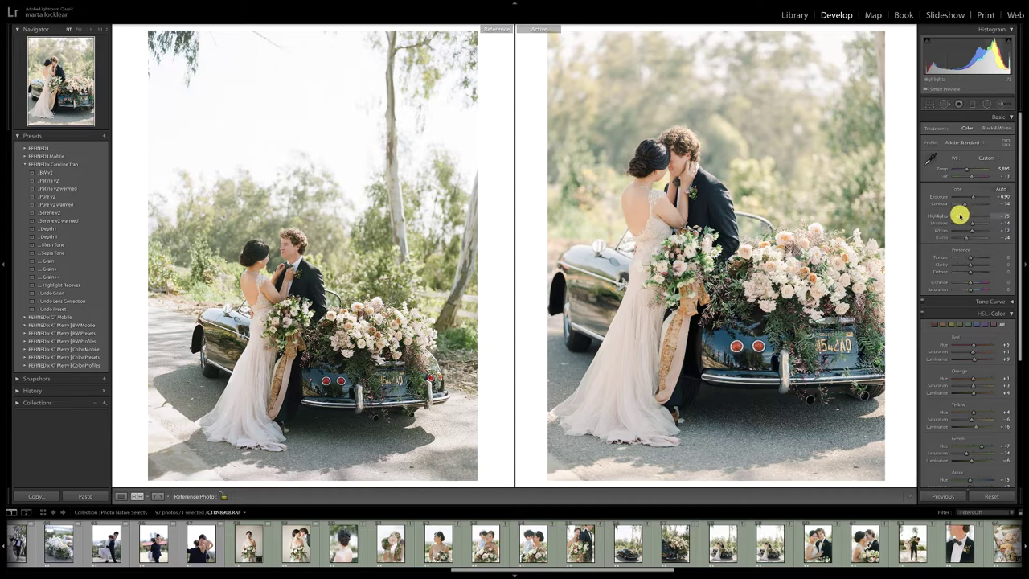
click(52, 262)
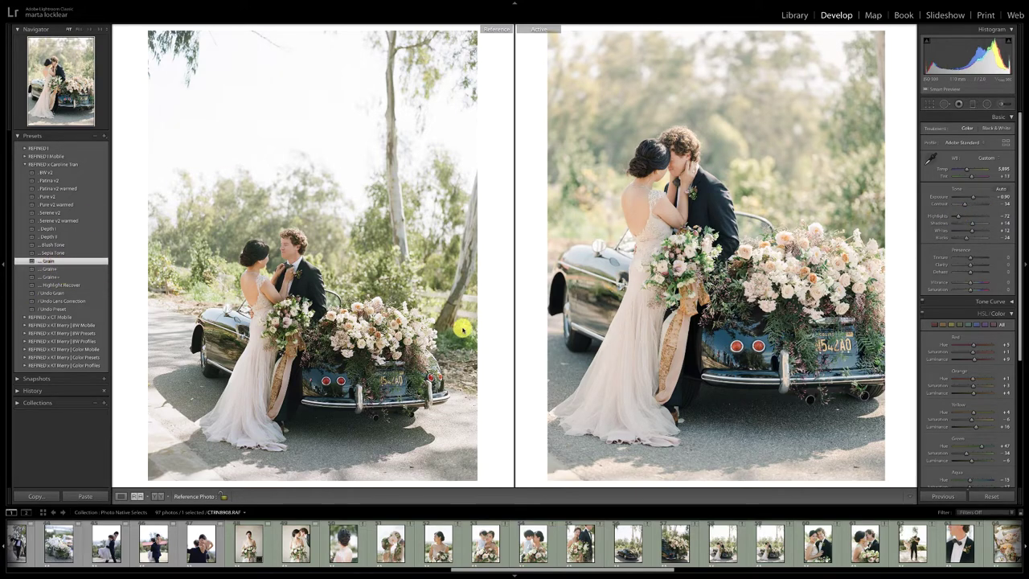
Step: Make the couple's portrait with the bouquet active and set the film close-up of the bride leaning against the groom as reference
click(340, 527)
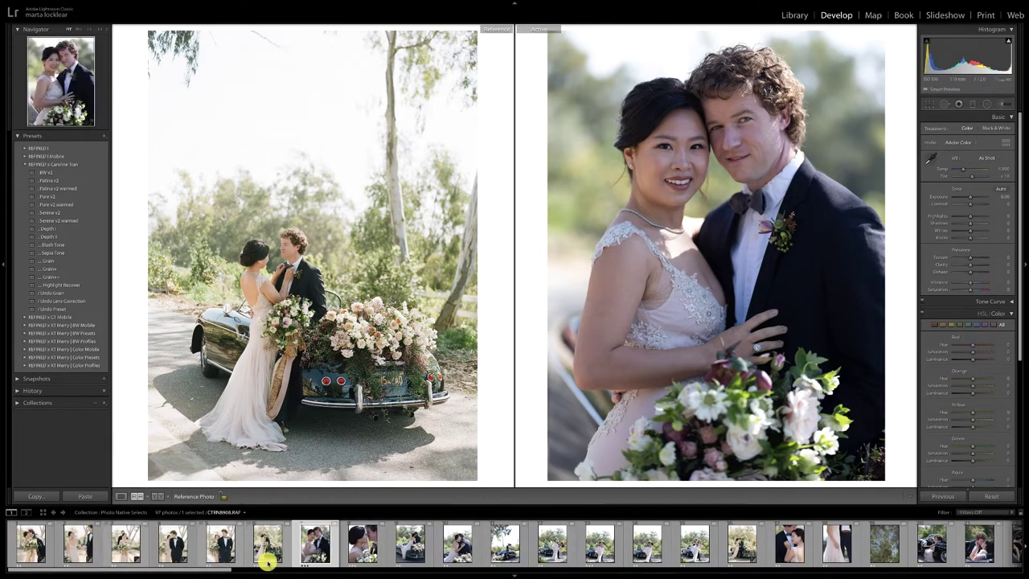
drag(220, 570, 1003, 572)
click(386, 543)
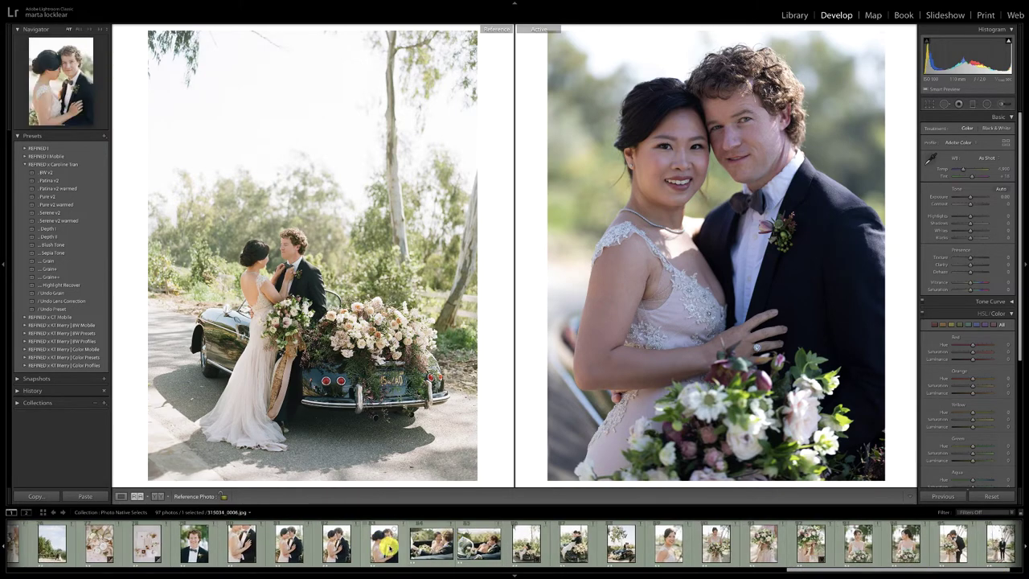
drag(386, 543, 268, 349)
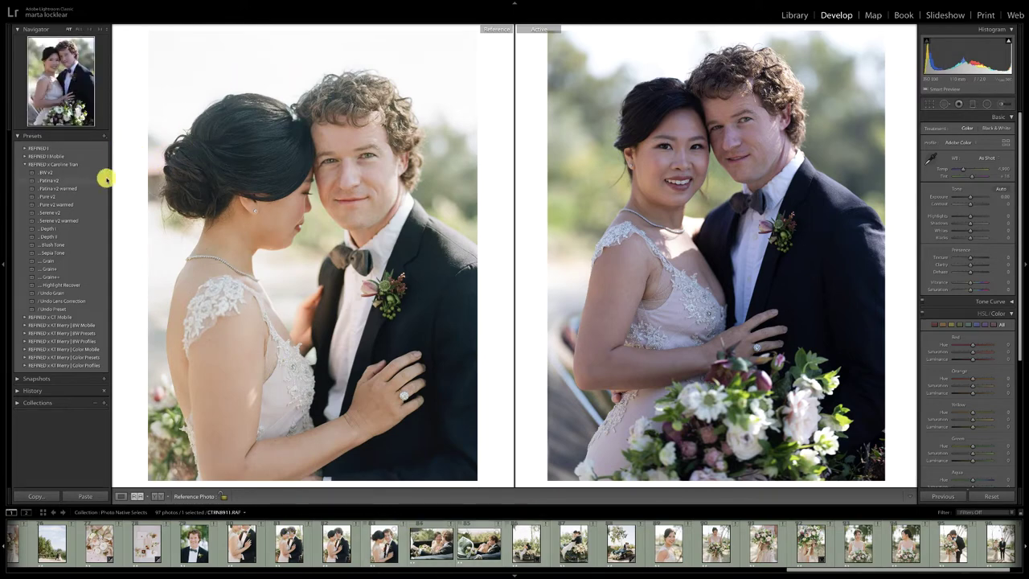
Step: Apply the Patina v2 preset to the bouquet portrait and set exposure to +0.60, contrast to -20 and temperature to 5,391
click(48, 180)
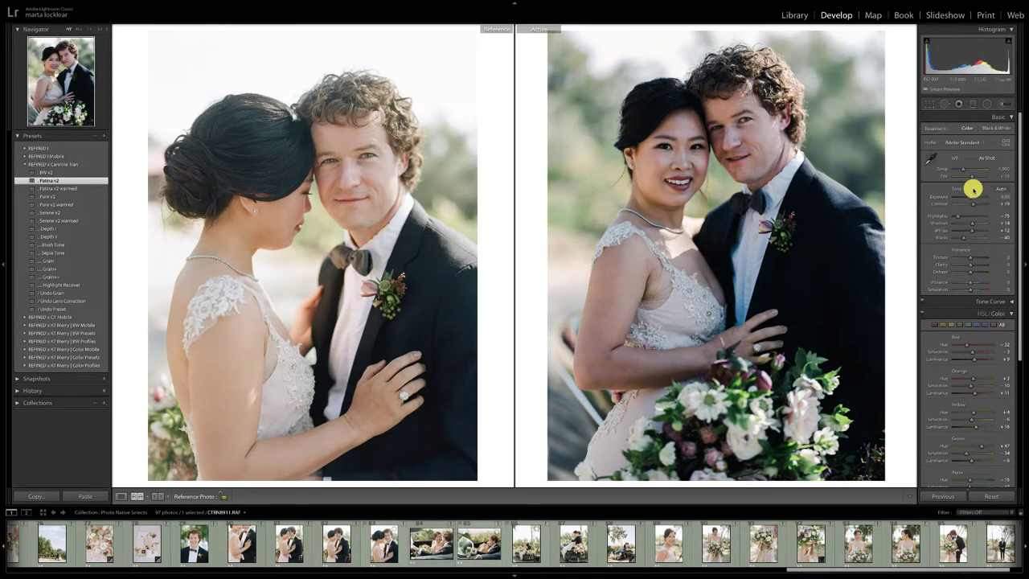
click(970, 197)
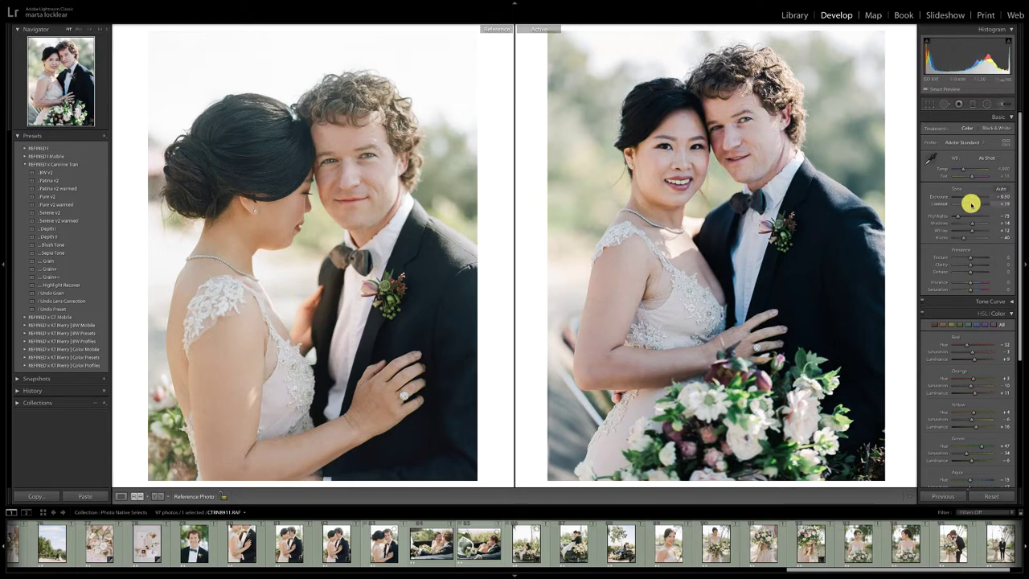
drag(971, 204, 969, 206)
click(965, 171)
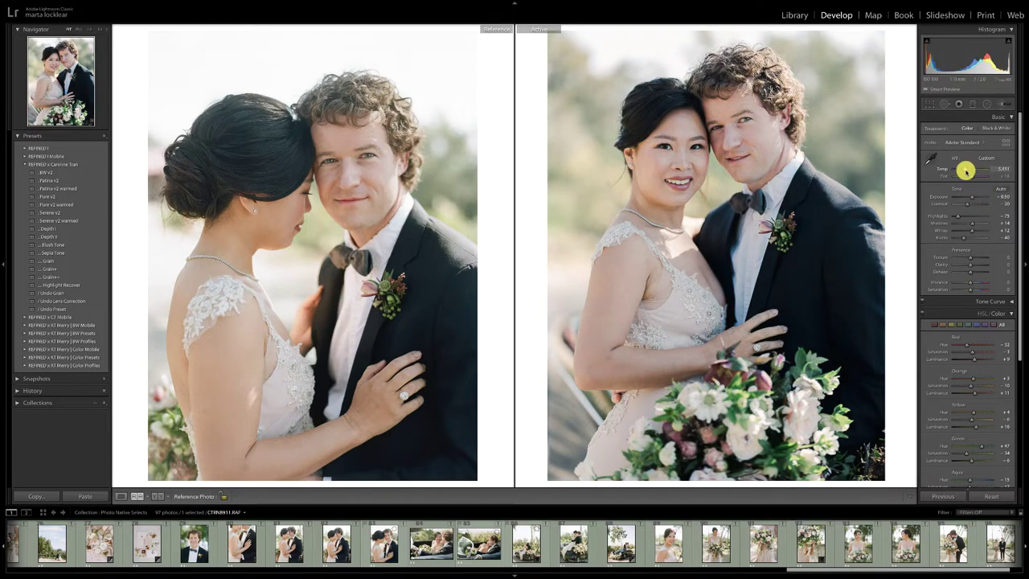
mouse_move(969, 197)
mouse_down()
mouse_move(974, 224)
mouse_move(971, 200)
mouse_up()
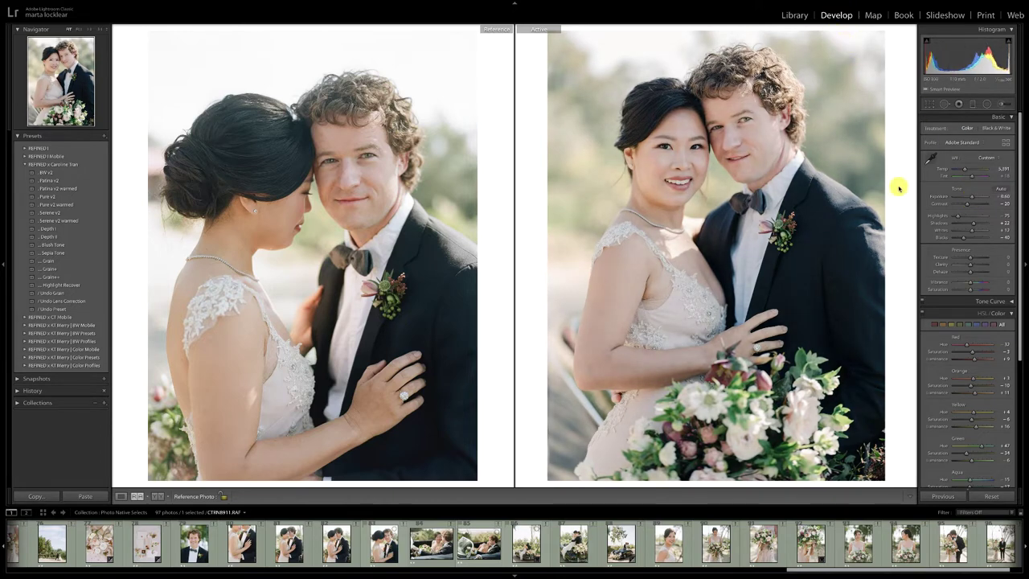
Step: Refine the bouquet portrait with shadows +45, exposure +0.75, temperature 5,937, tint +10 and orange saturation -12
drag(972, 225, 976, 224)
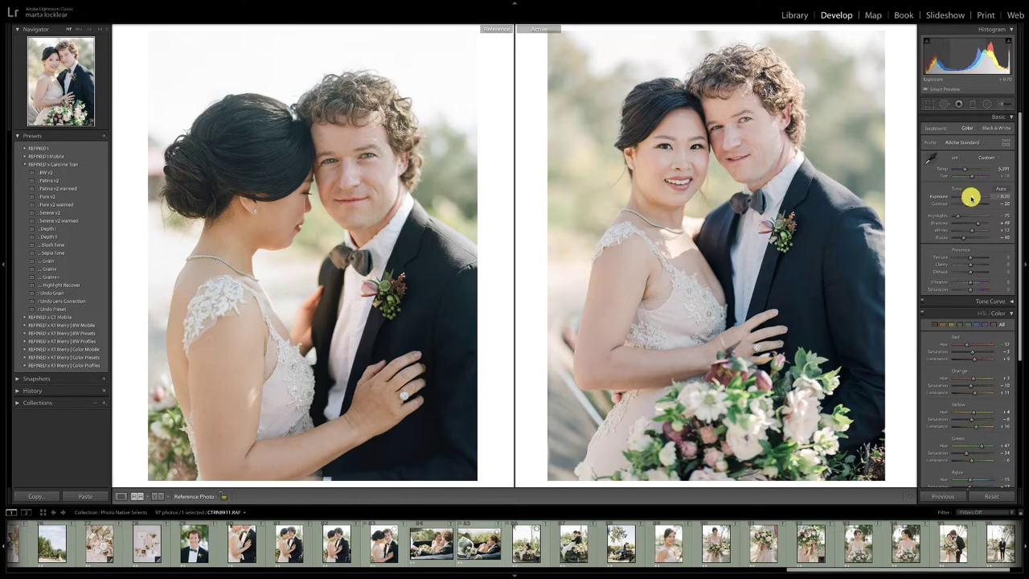
drag(972, 197, 972, 196)
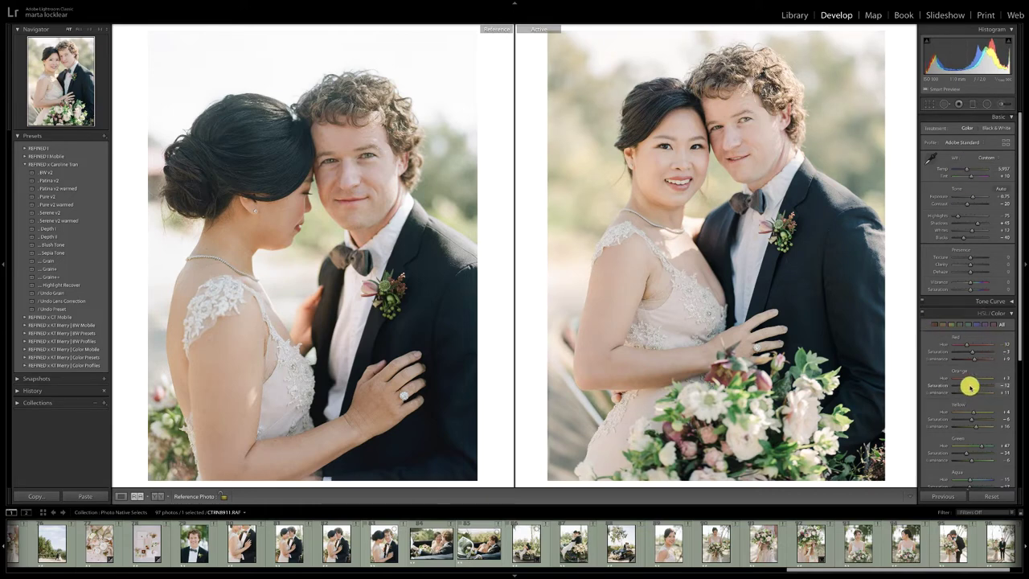
click(1011, 312)
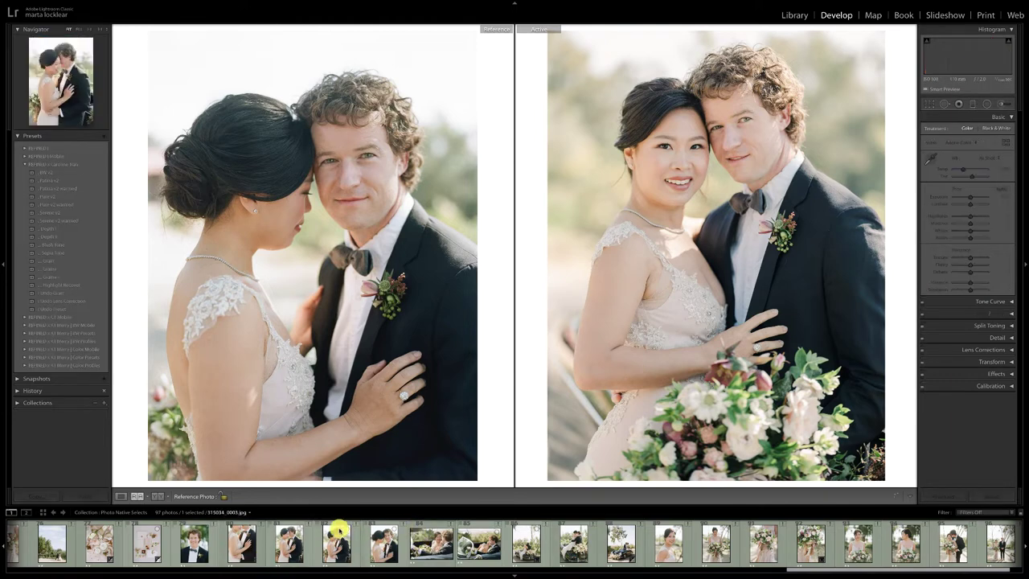
Step: Make the couple's nose-to-nose close-up active, apply the Patina v2 preset, raise exposure, set contrast to -13 and warm the temperature
click(338, 531)
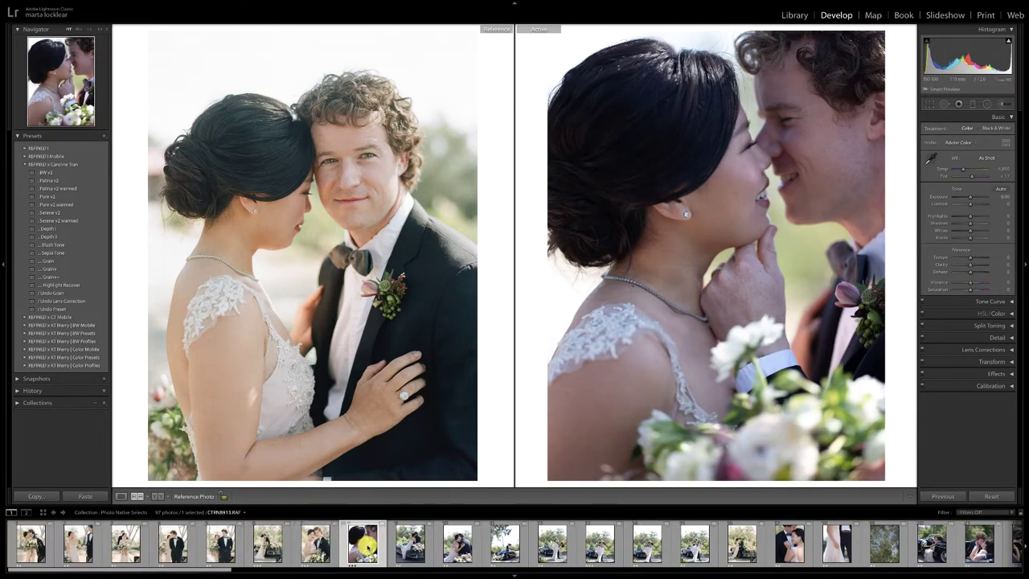
click(57, 181)
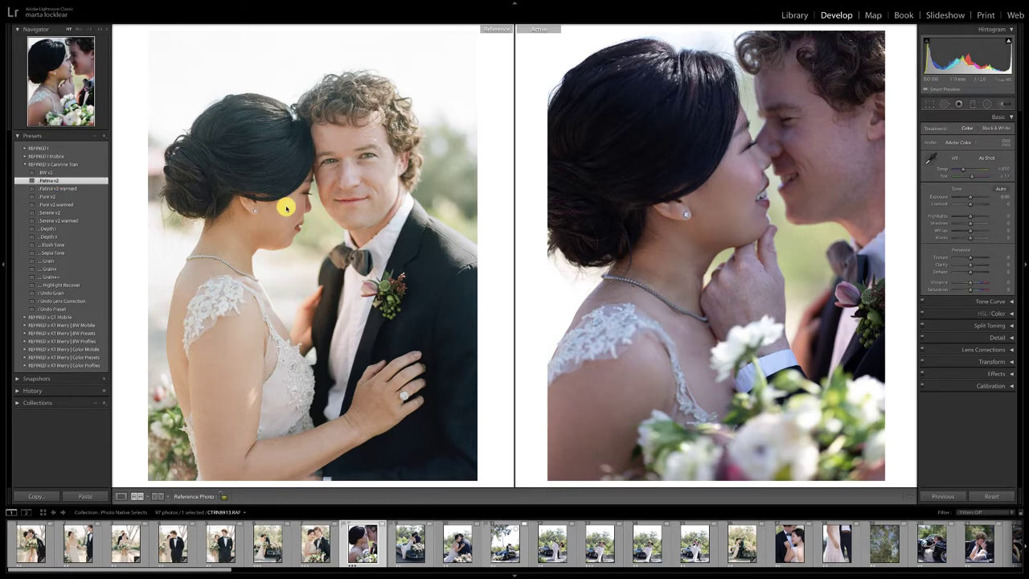
drag(970, 198, 969, 204)
click(962, 169)
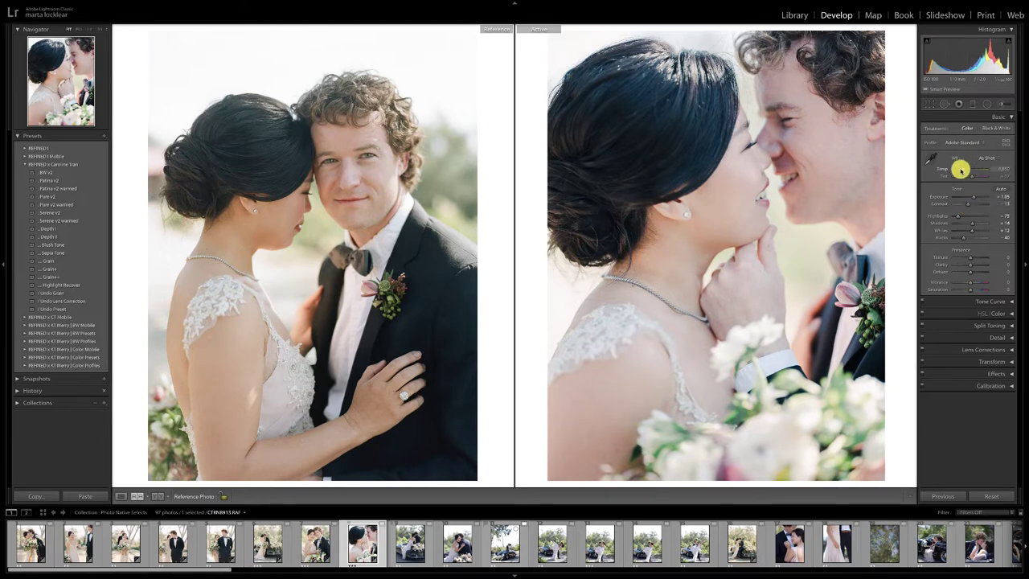
Step: Set the close-up's white balance to Auto, adjust temperature to 5,637 and exposure to +1.20, and apply the Grain preset
click(986, 158)
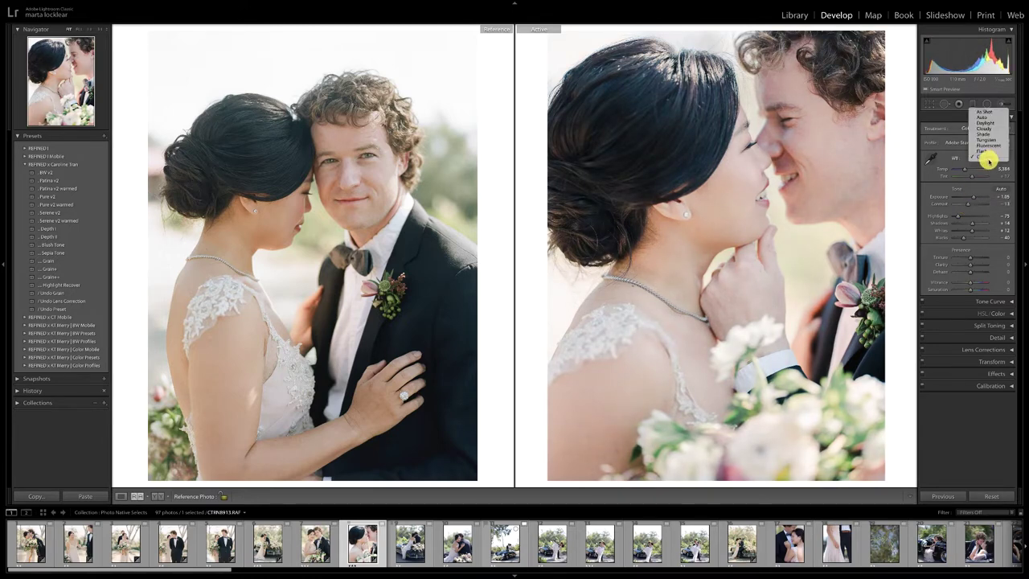
click(989, 119)
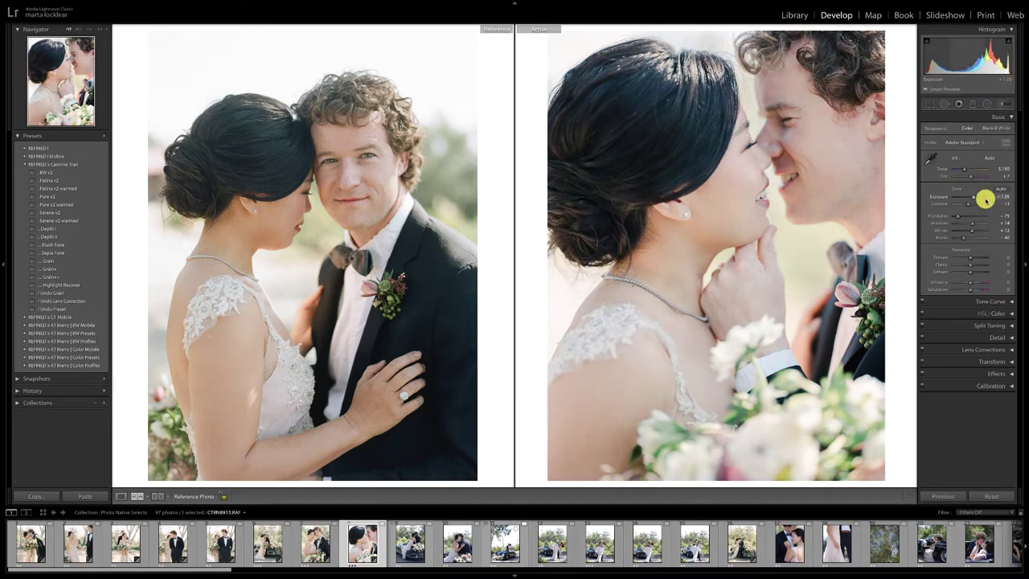
drag(983, 168, 971, 198)
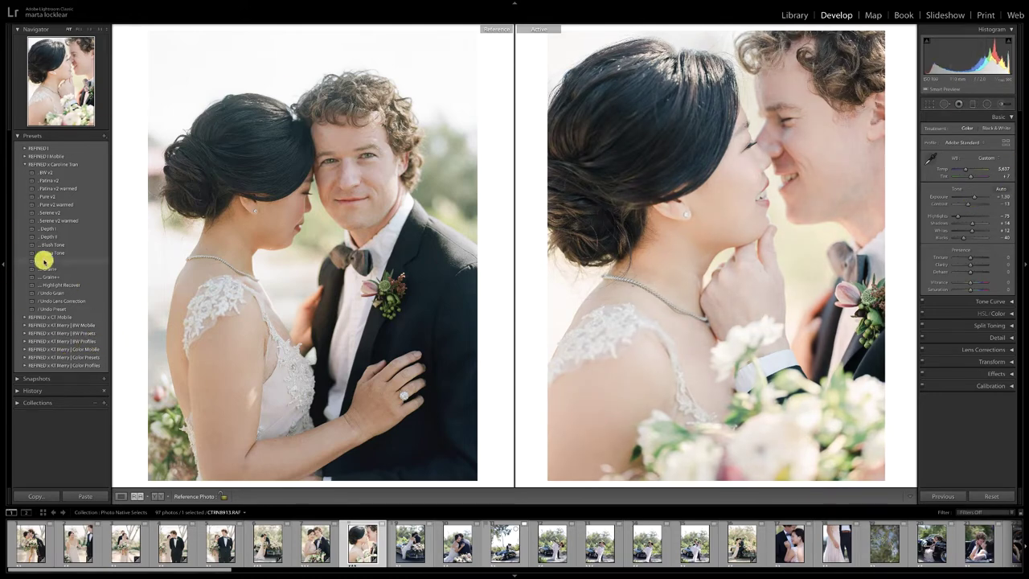
click(62, 261)
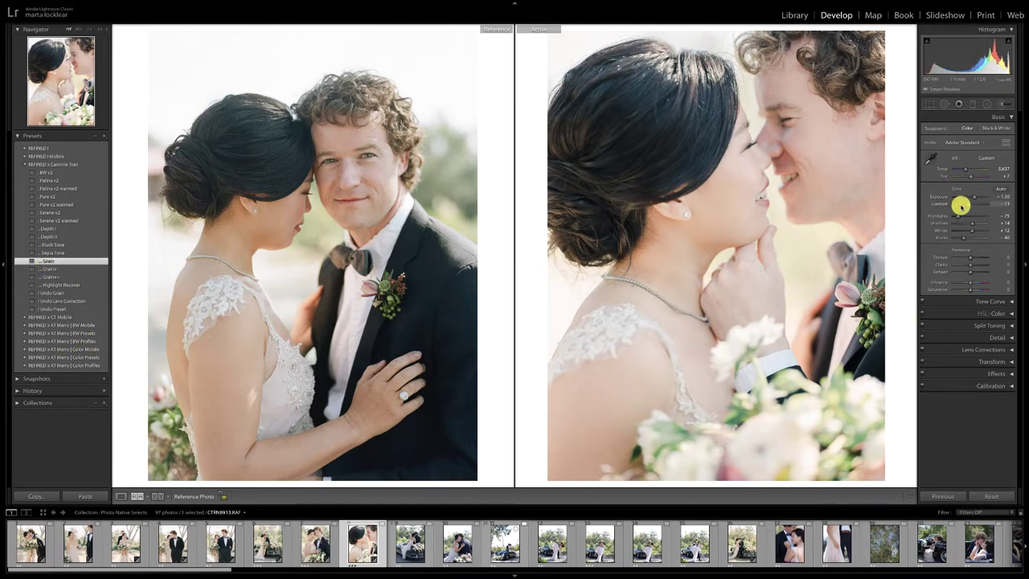
Step: Fine-tune the close-up's temperature and set tint to +12 in the before/after comparison, and return to the reference view
click(158, 497)
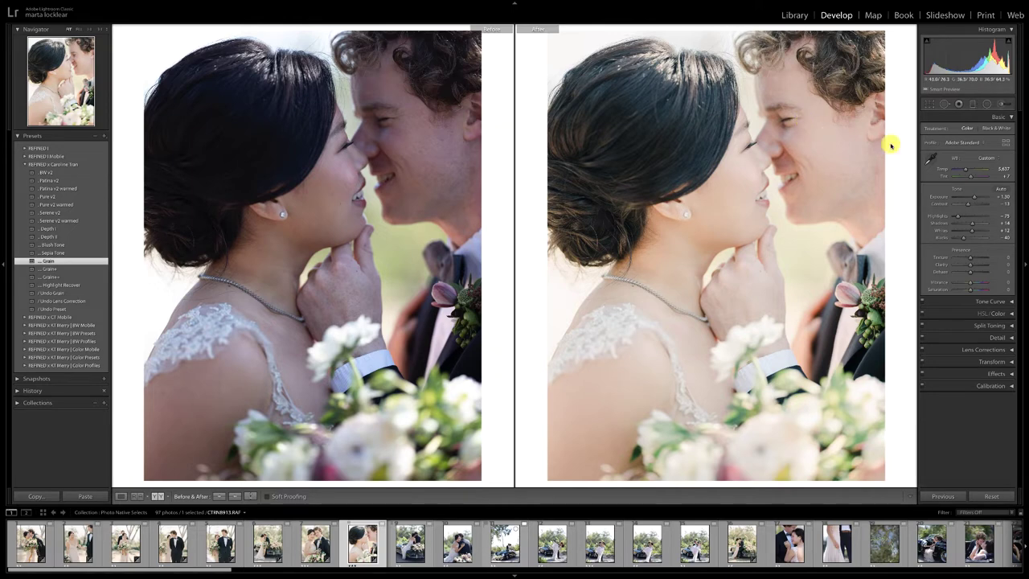
drag(965, 169, 963, 170)
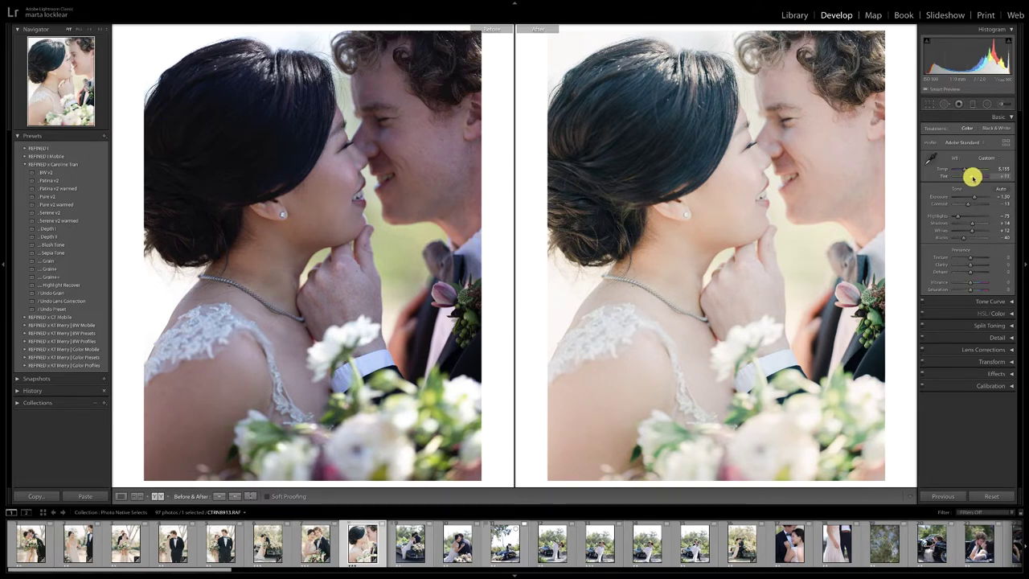
drag(973, 177, 966, 171)
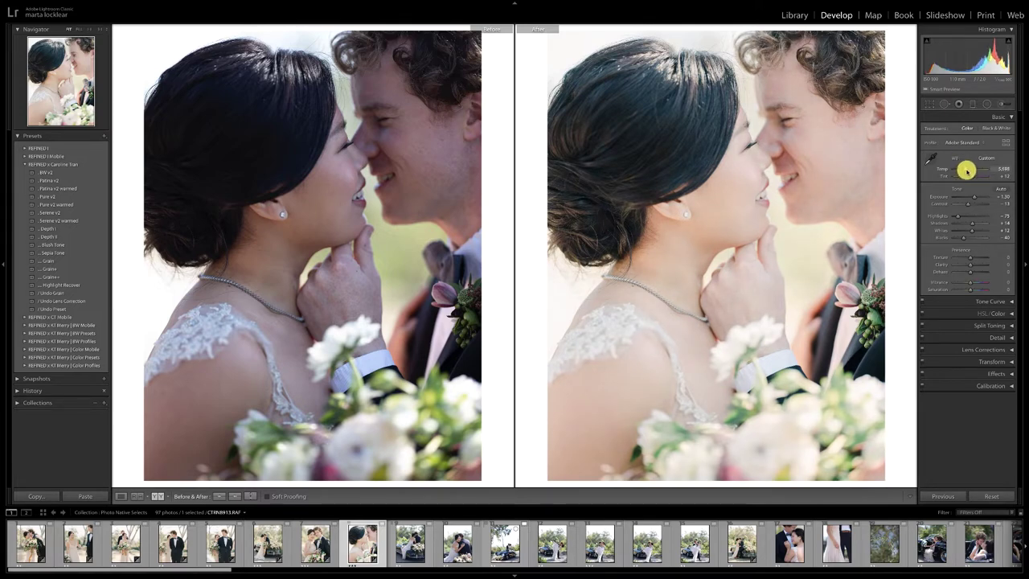
click(137, 496)
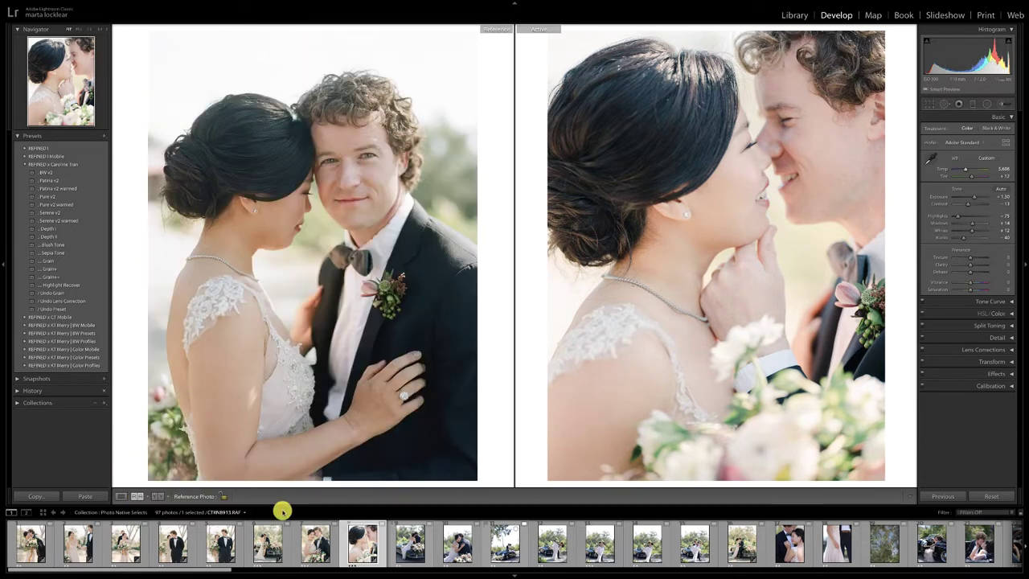
Step: Make the back view of the couple seated on the car active and set the film photo of them embracing on it as reference
click(411, 544)
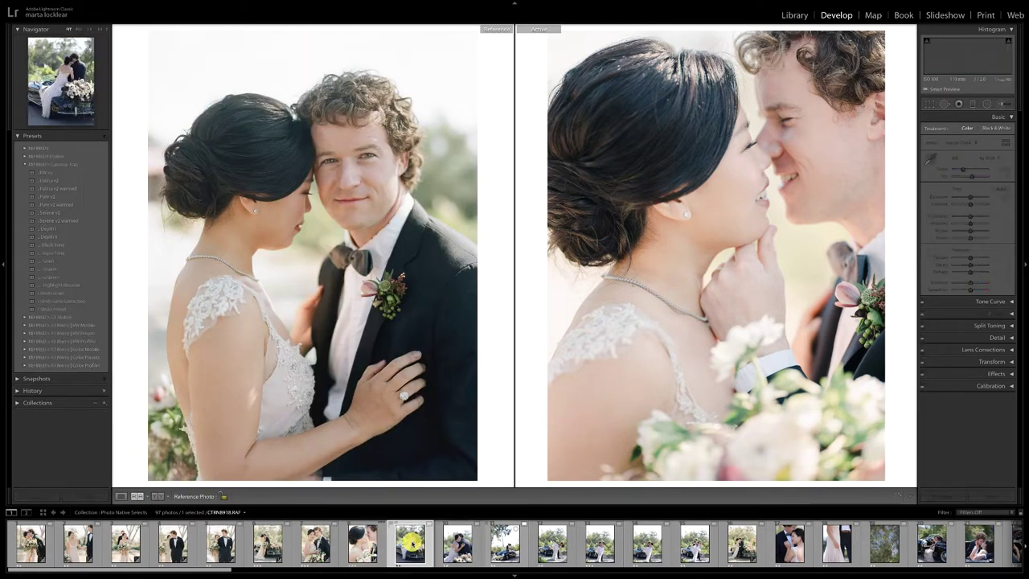
drag(222, 565, 1009, 560)
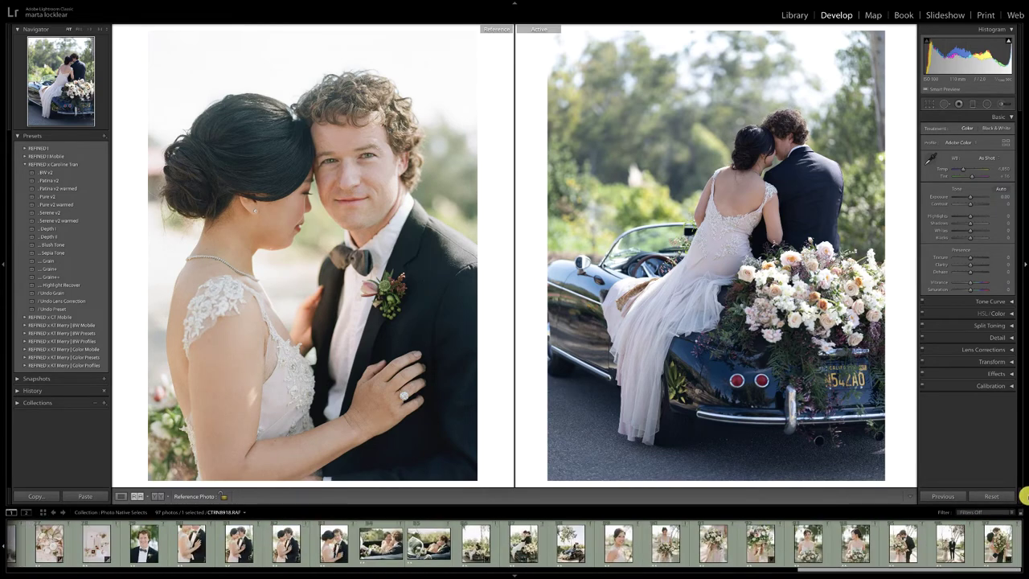
drag(527, 557, 322, 318)
drag(524, 549, 302, 354)
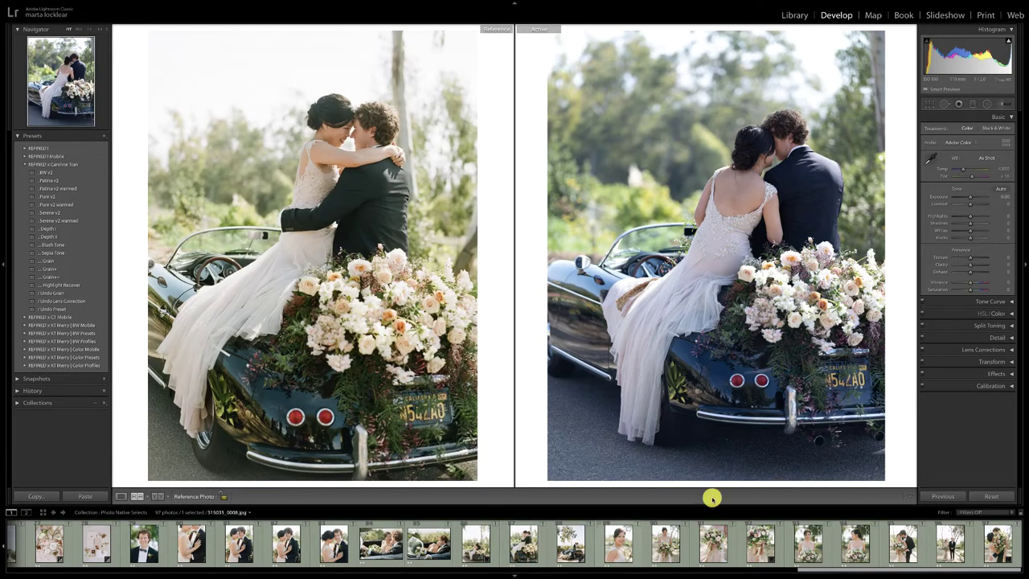
Step: Apply the Patina v2 warmed preset to the back view on the car and set exposure to +0.90 and contrast to -26
click(52, 180)
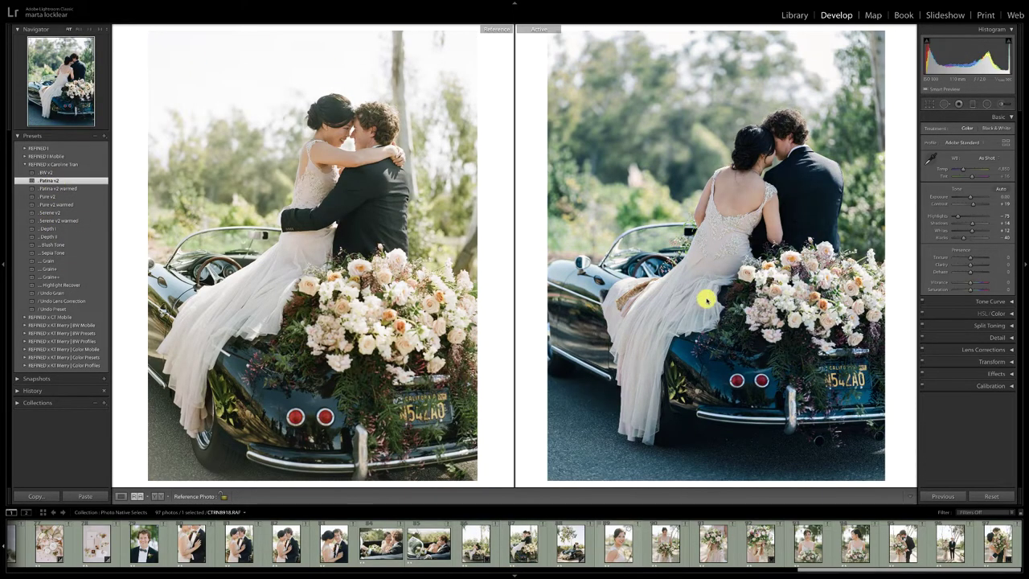
click(76, 189)
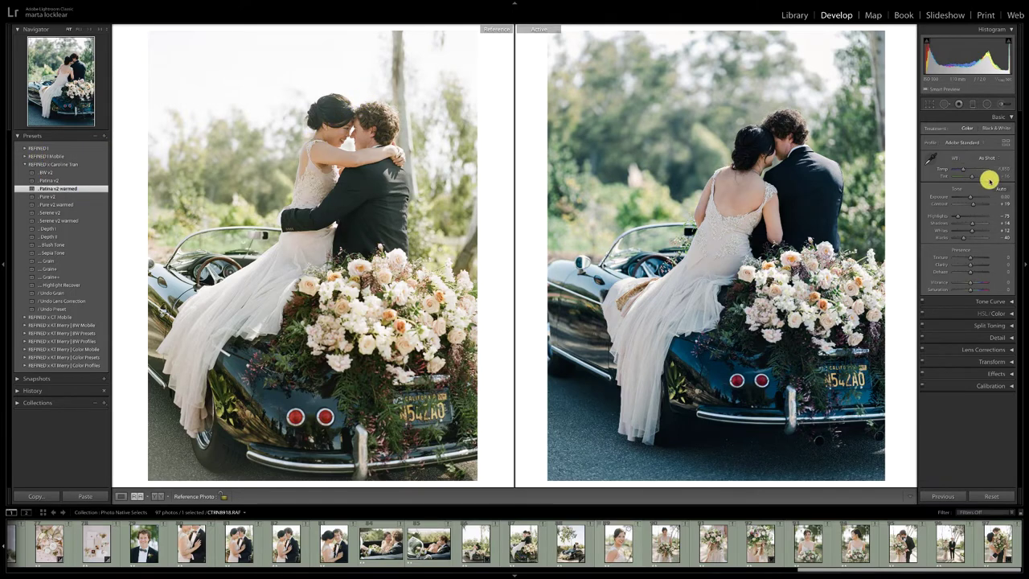
drag(970, 198, 972, 198)
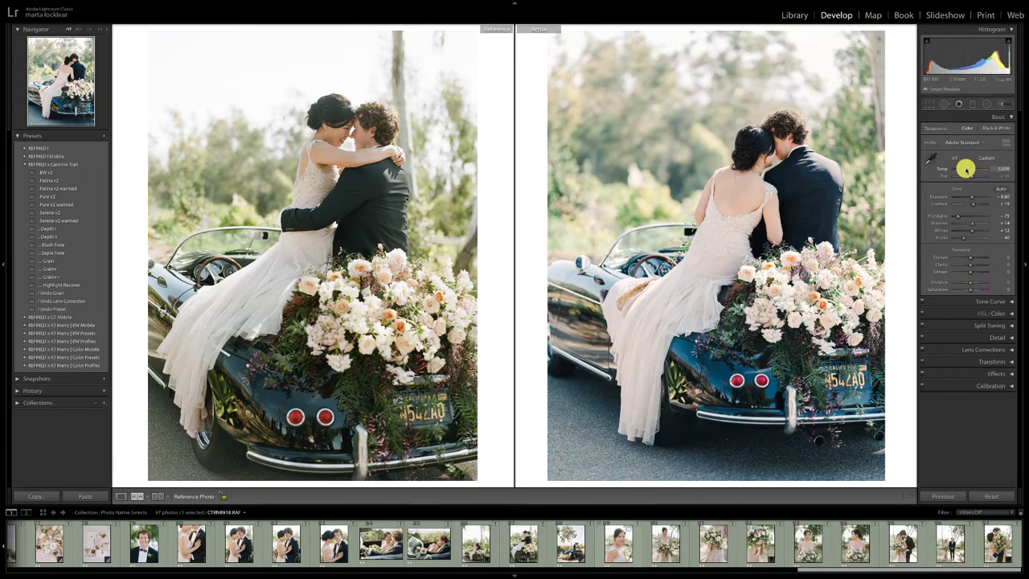
drag(974, 202, 969, 207)
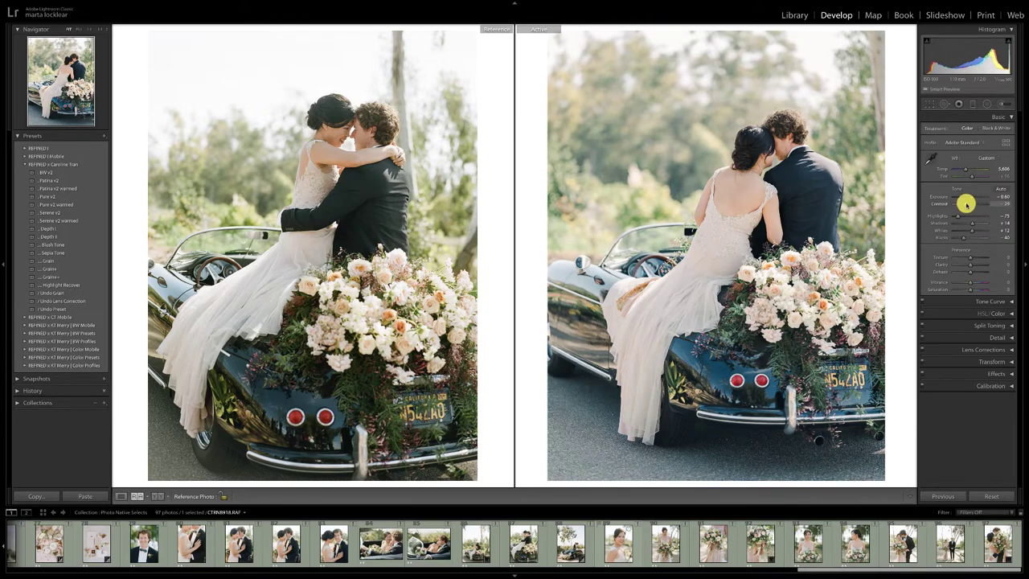
drag(970, 200, 973, 198)
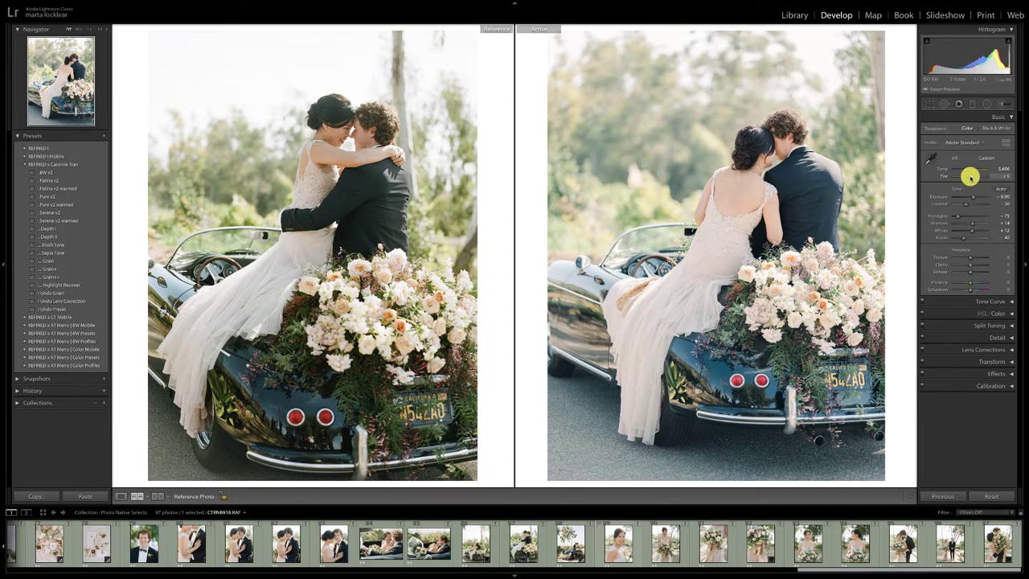
Step: Warm the back view's temperature, keep tint at +8 and review its HSL color adjustments
drag(964, 169, 966, 170)
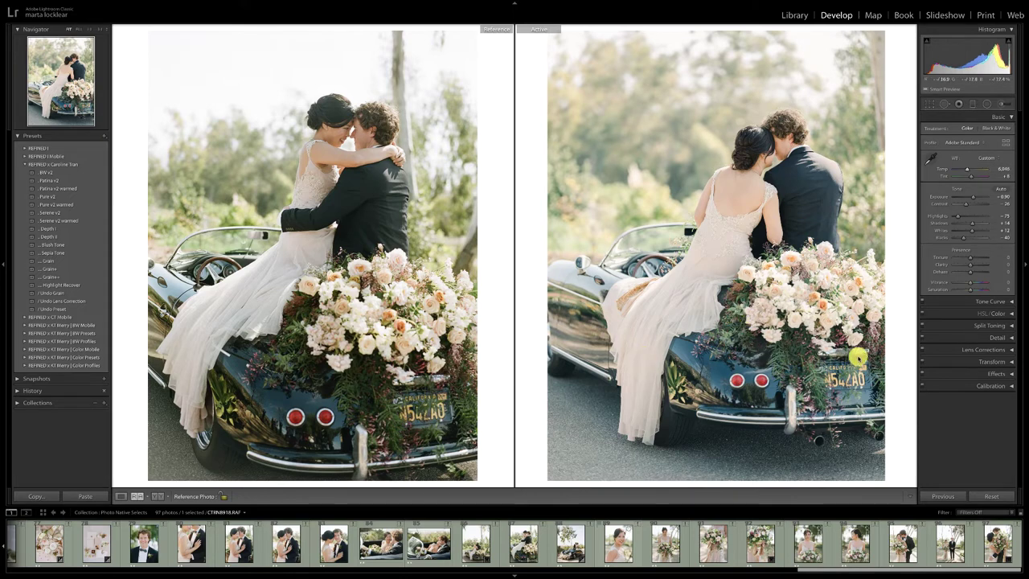
click(1012, 313)
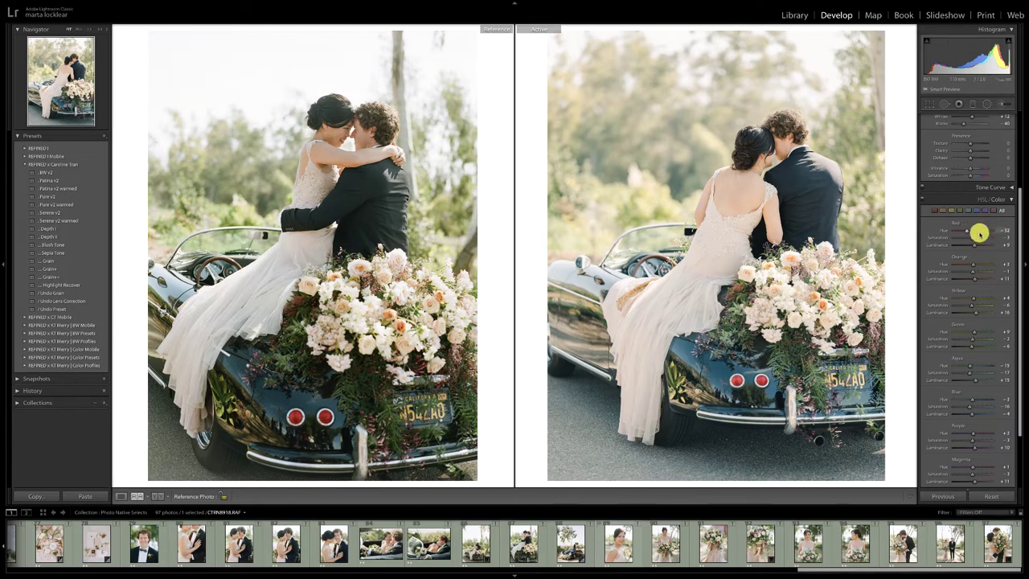
click(1006, 201)
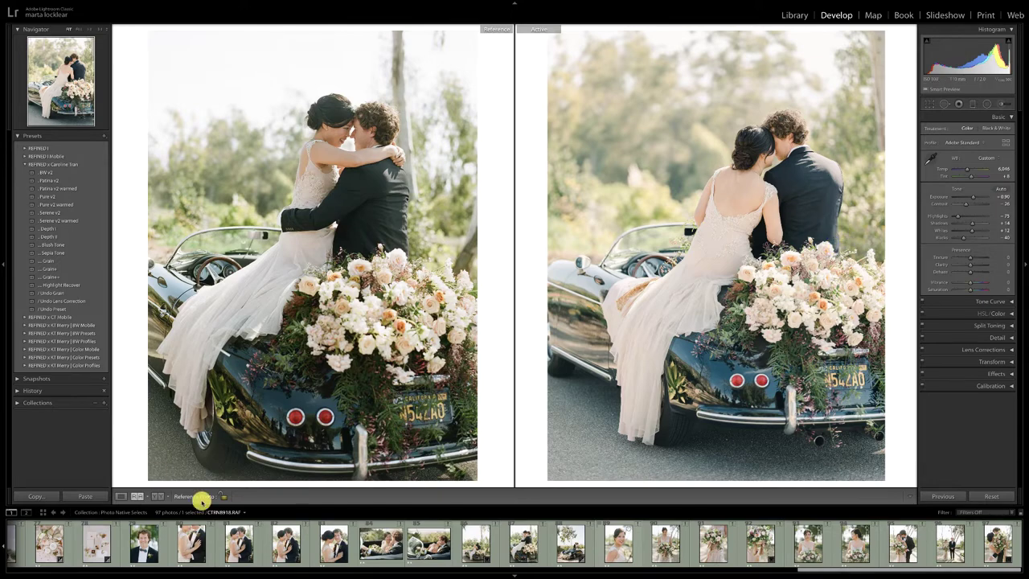
Step: Make the photo of the bride at the steering wheel active and set the matching film photo of the couple in the car as reference
click(290, 567)
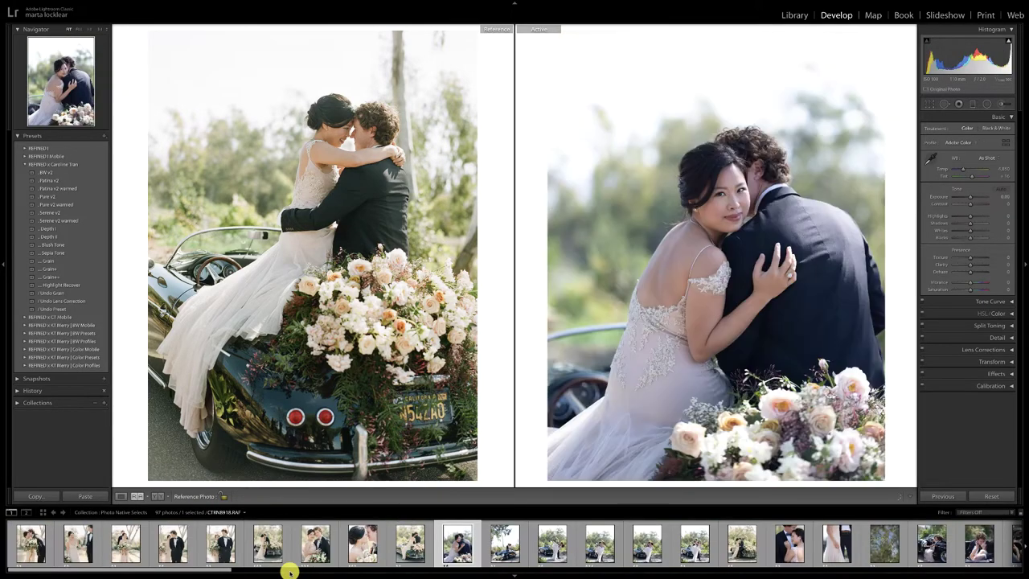
drag(229, 570, 347, 570)
click(347, 560)
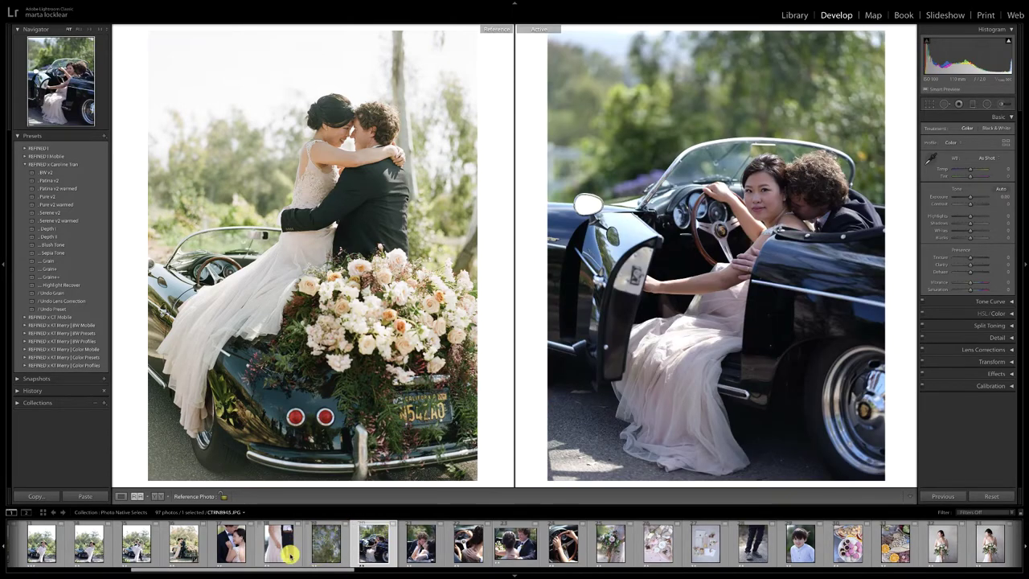
drag(237, 568, 682, 560)
drag(742, 544, 395, 341)
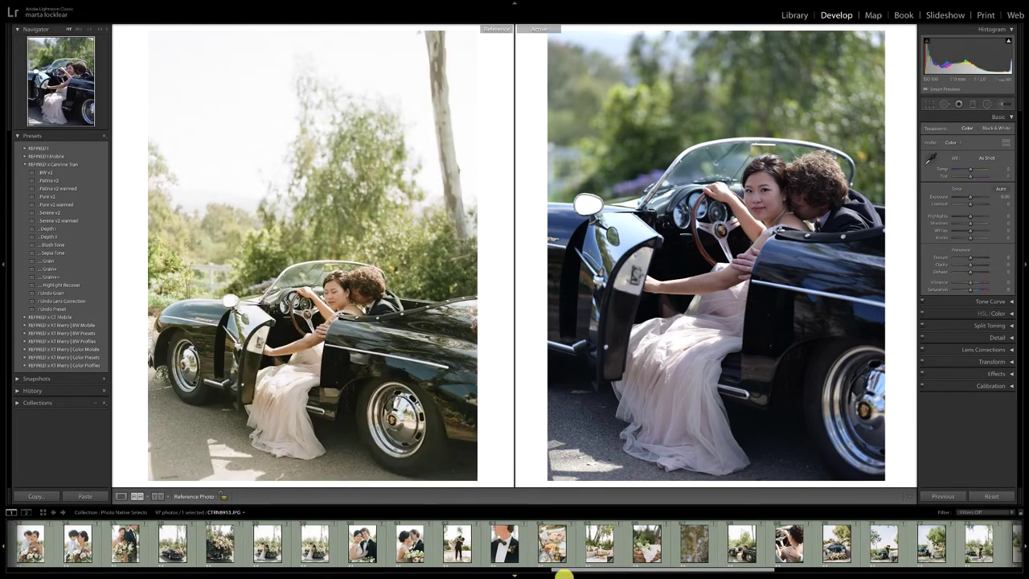
click(56, 189)
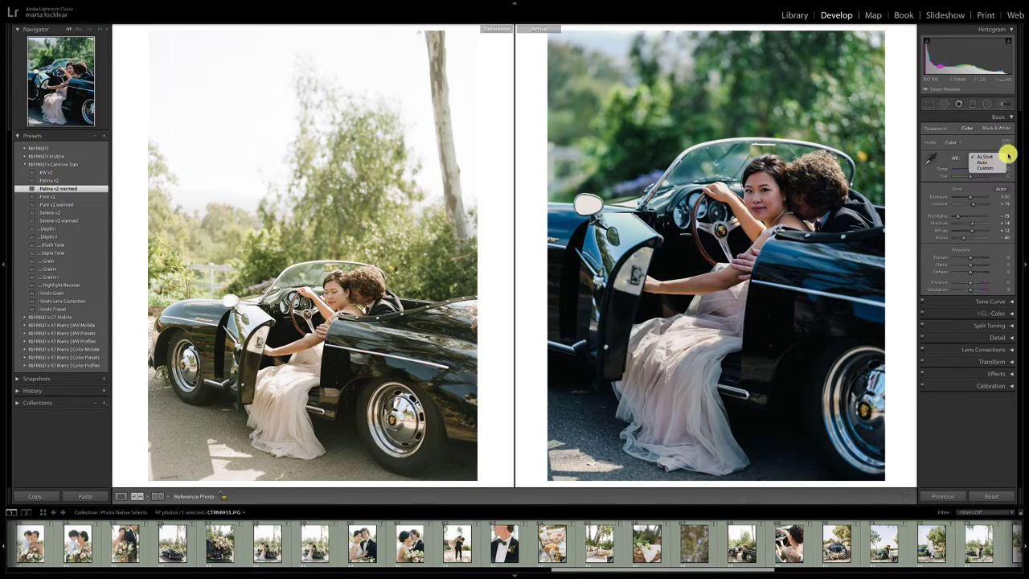
click(985, 156)
key(ctrl+z)
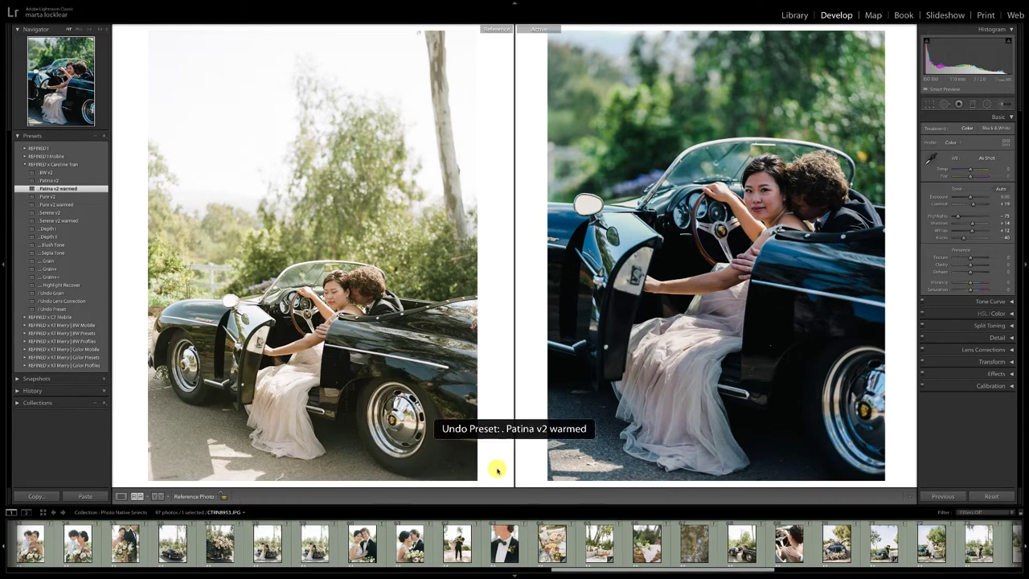
drag(566, 567, 167, 549)
scroll(157, 547, up, 3)
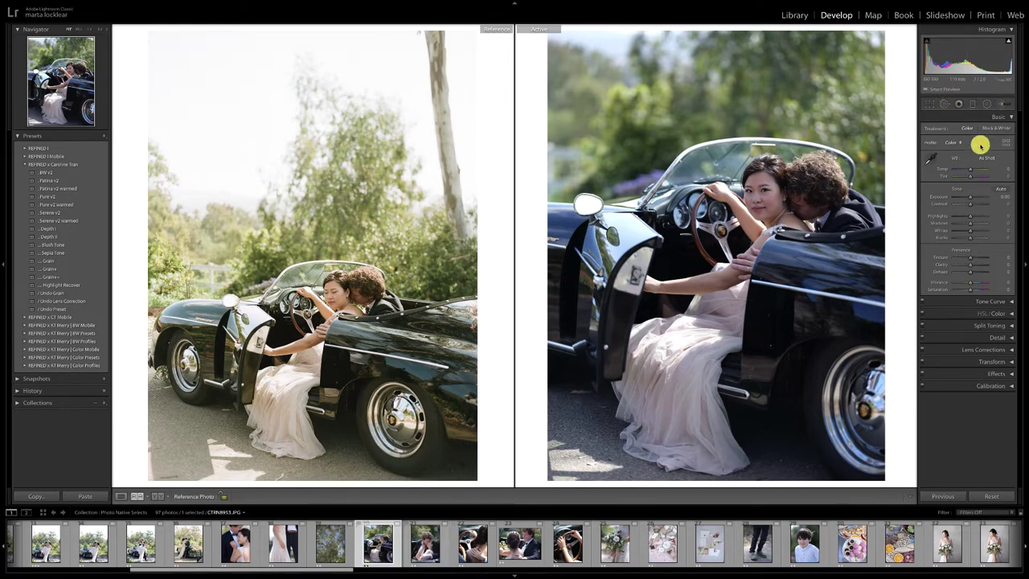
click(988, 159)
click(990, 156)
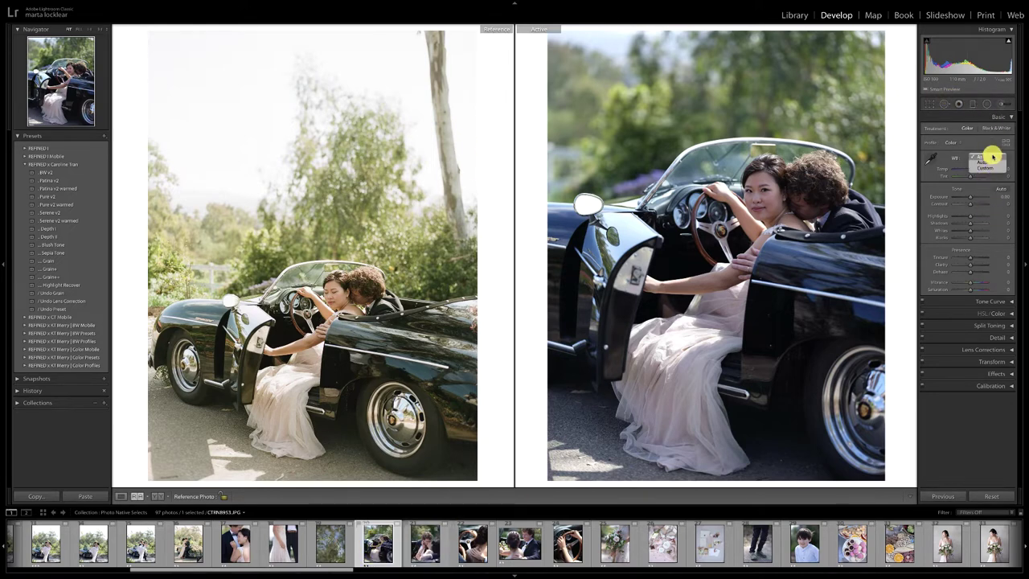
click(989, 161)
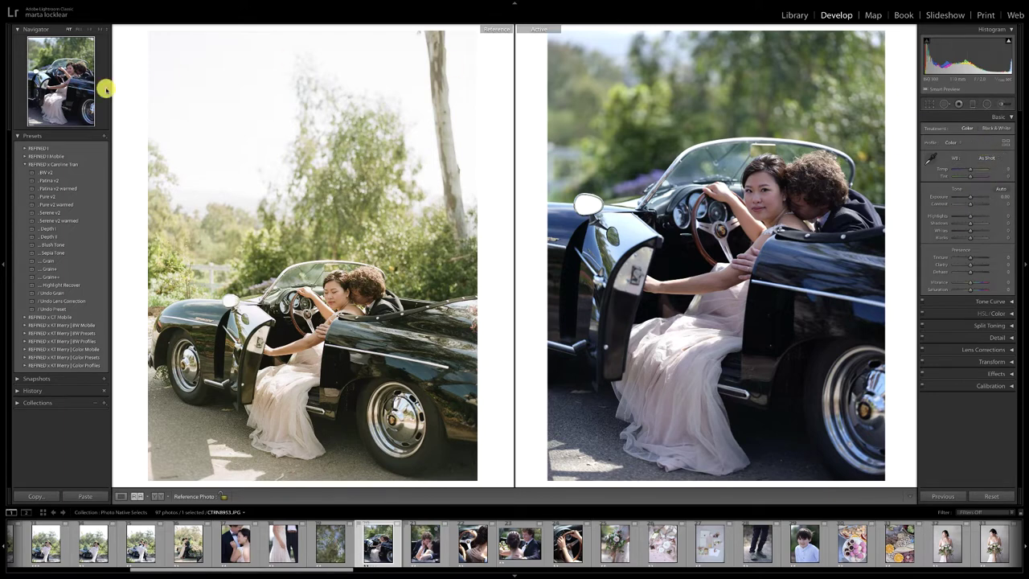
Step: Apply the Patina v2 warmed preset to the steering-wheel photo, raise exposure, and set contrast to -41, temperature to +17, tint to -8 and blacks to -20
click(63, 188)
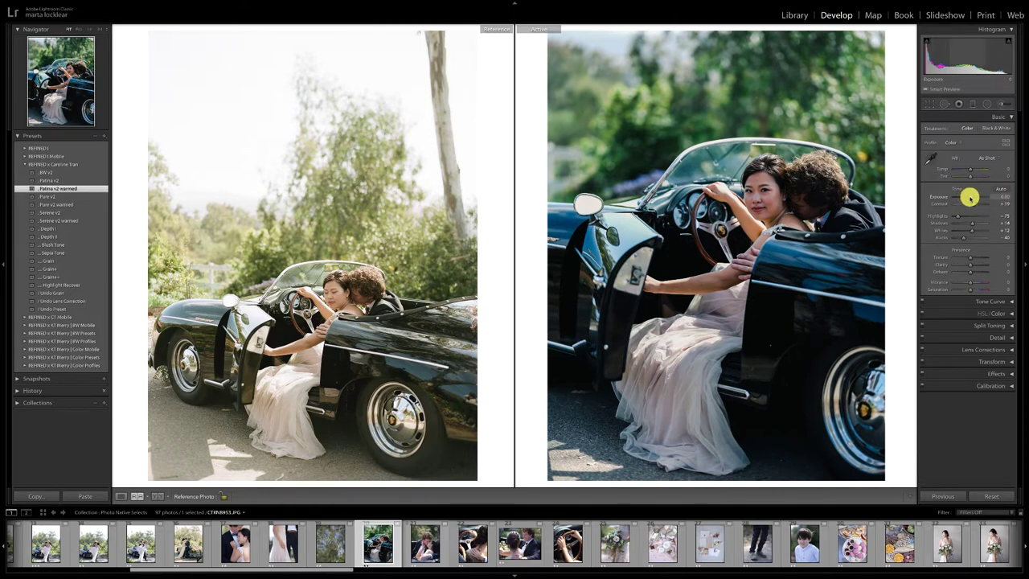
drag(970, 197, 963, 206)
drag(969, 169, 973, 169)
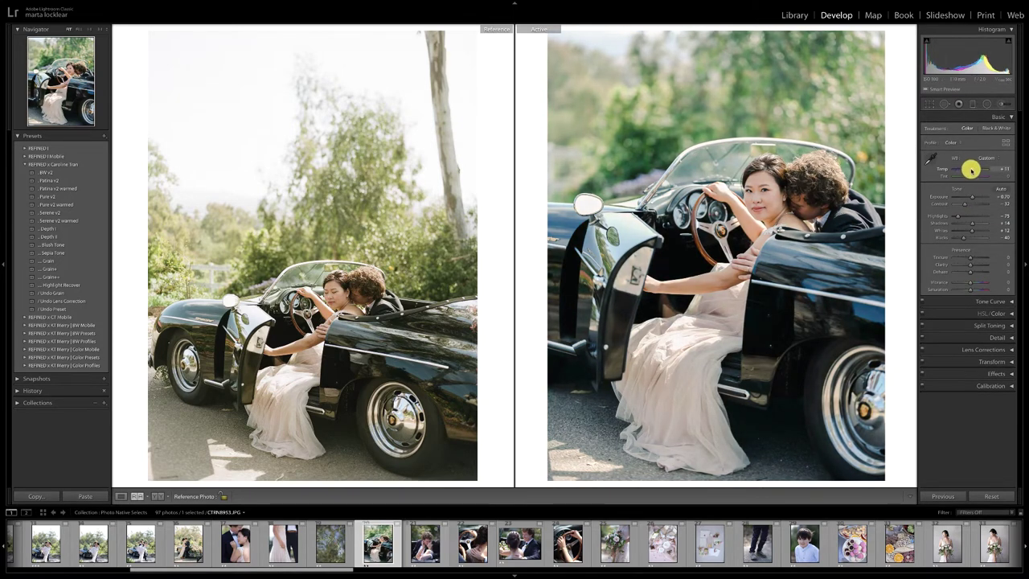
drag(965, 201, 966, 239)
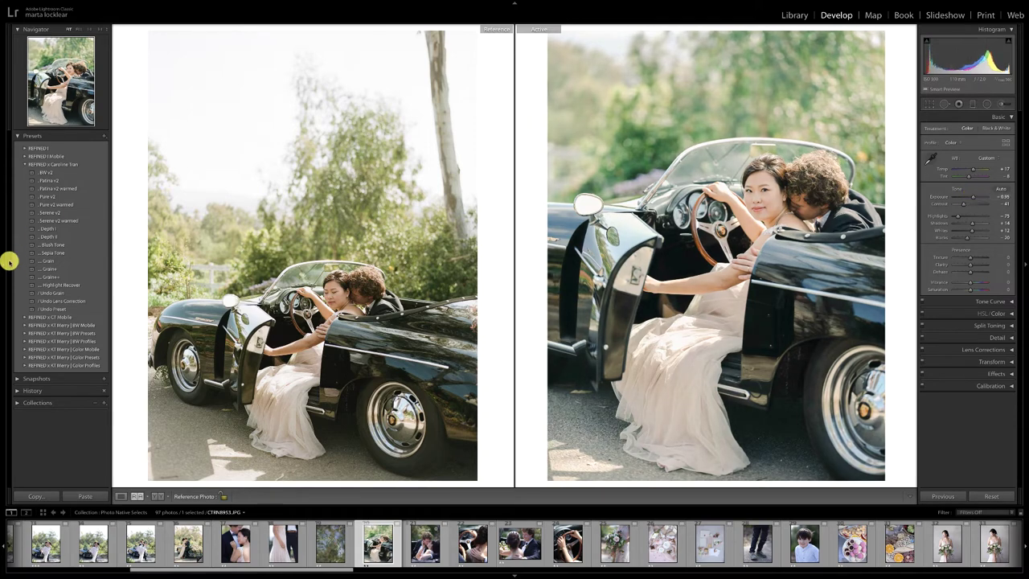
Step: Apply the Grain preset to the steering-wheel photo, set temperature to +26, and shift the green hue in HSL
click(50, 261)
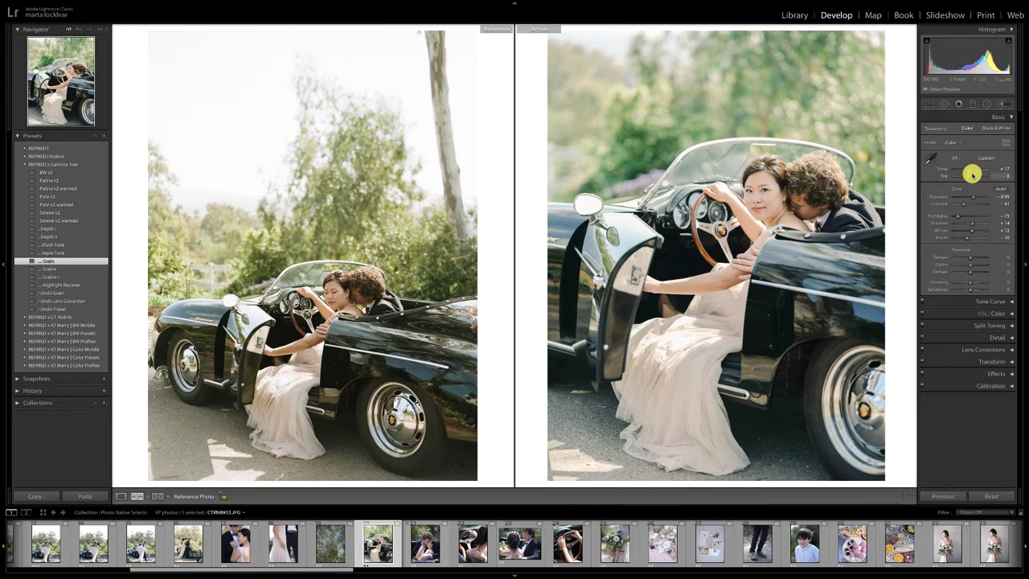
drag(972, 169, 973, 168)
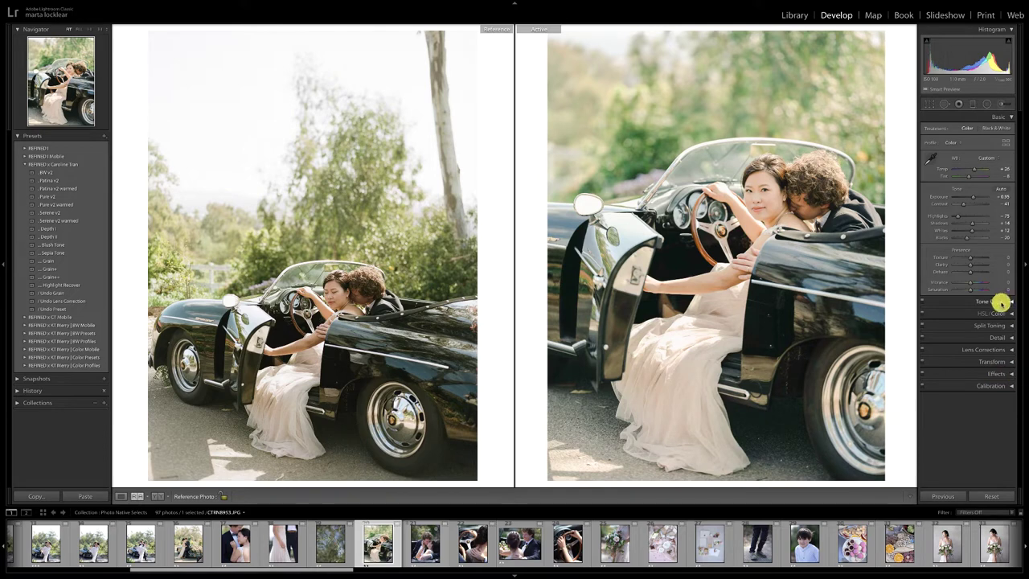
click(1006, 313)
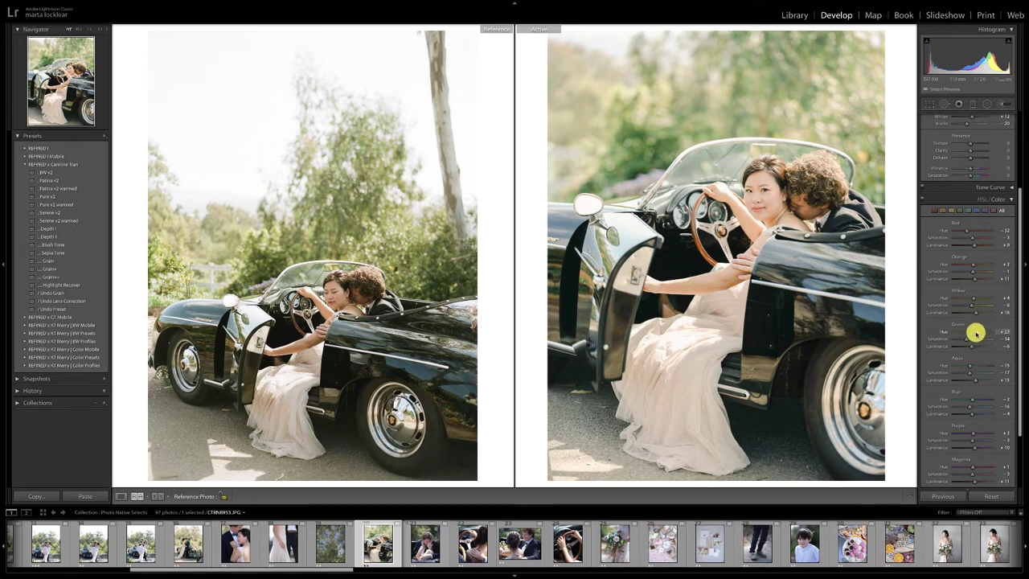
click(1010, 199)
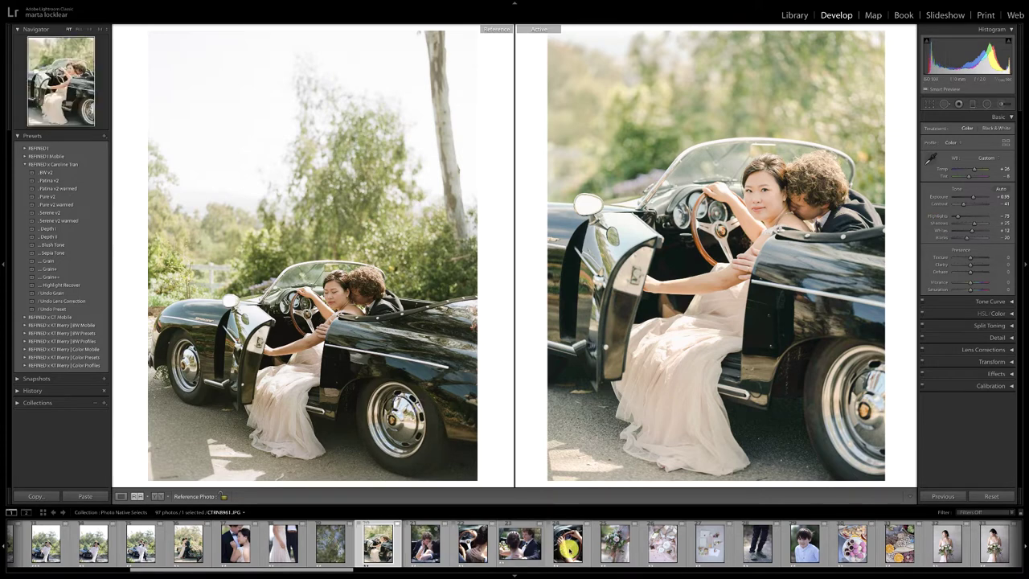
Step: Make the bridal bouquet close-up active, apply the Patina v2 preset, and set the matching film photo of the bouquet as reference
click(614, 544)
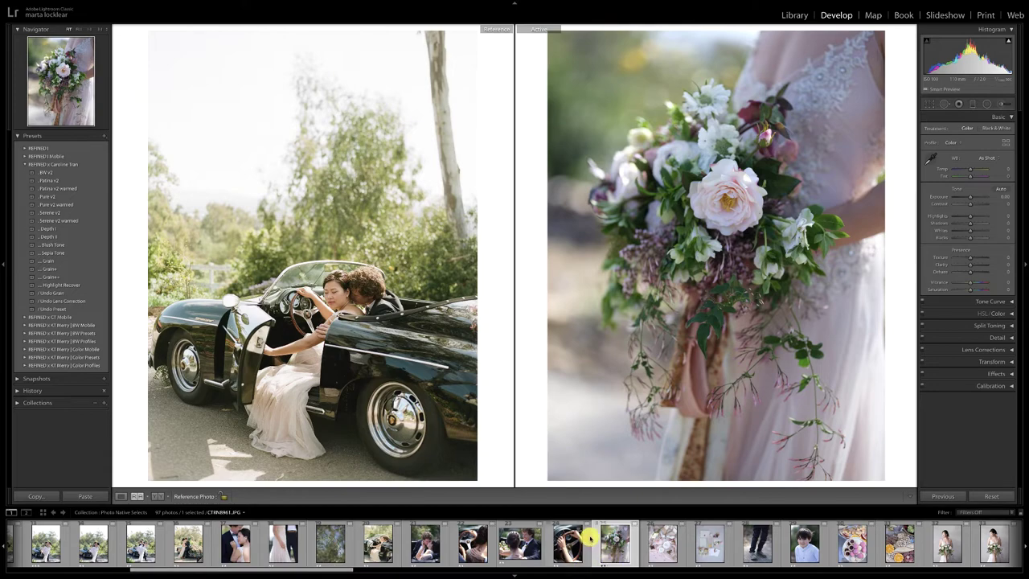
click(58, 180)
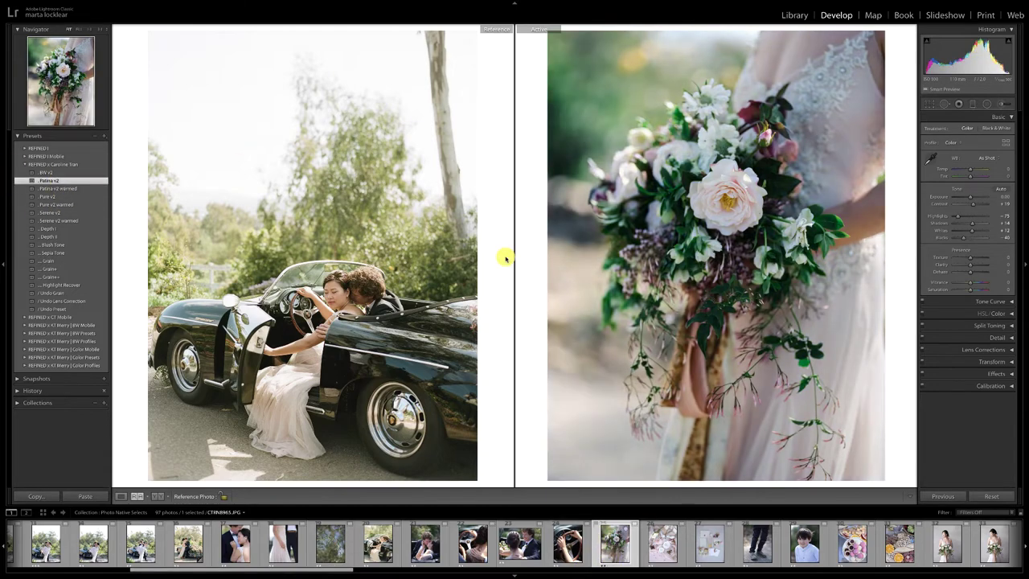
drag(347, 569, 914, 570)
drag(389, 547, 302, 333)
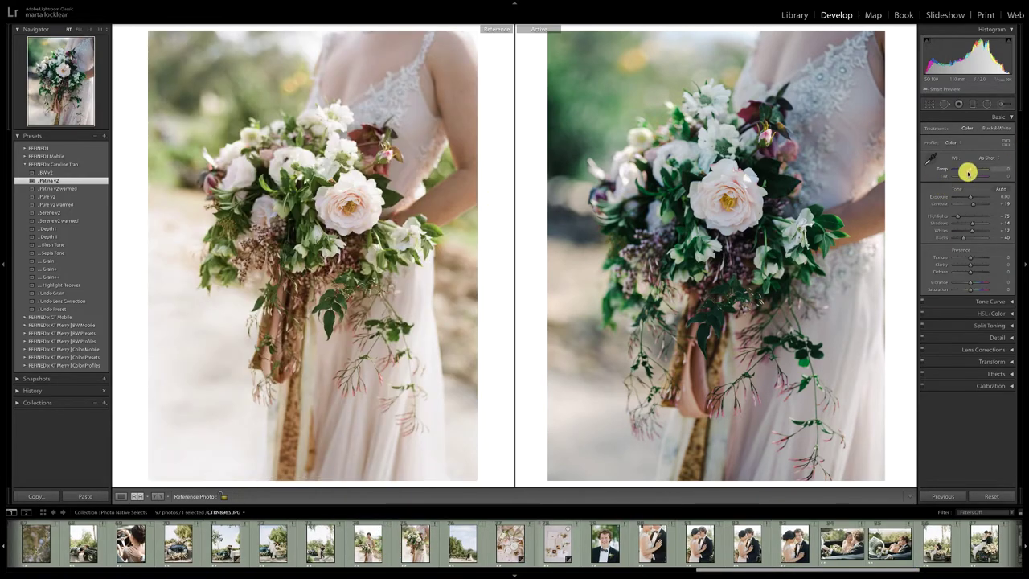
Step: Set the bouquet close-up's contrast to -29, exposure to +0.75 and temperature to +31, and set the green hue to -14
drag(967, 168, 967, 206)
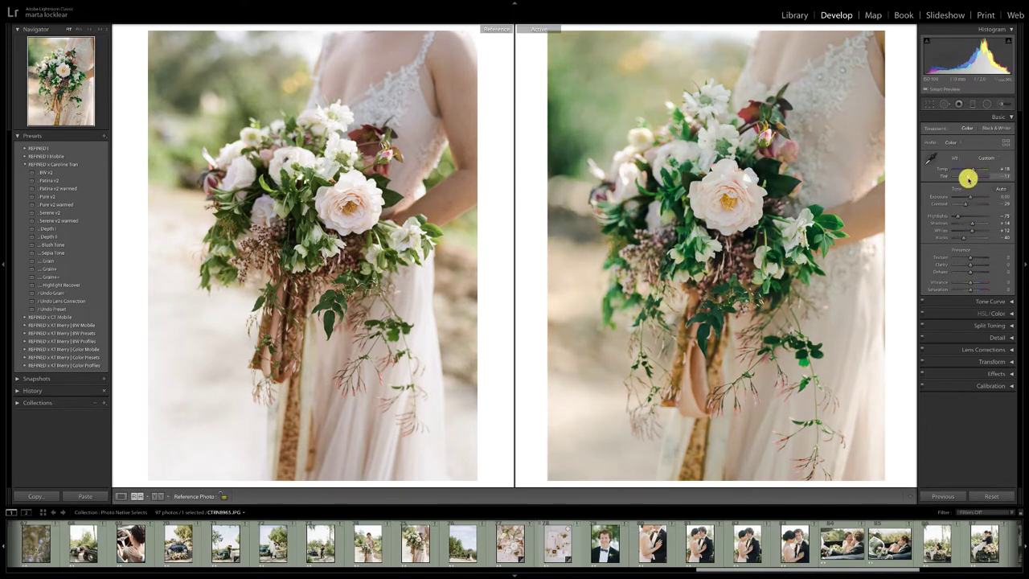
drag(970, 197, 974, 170)
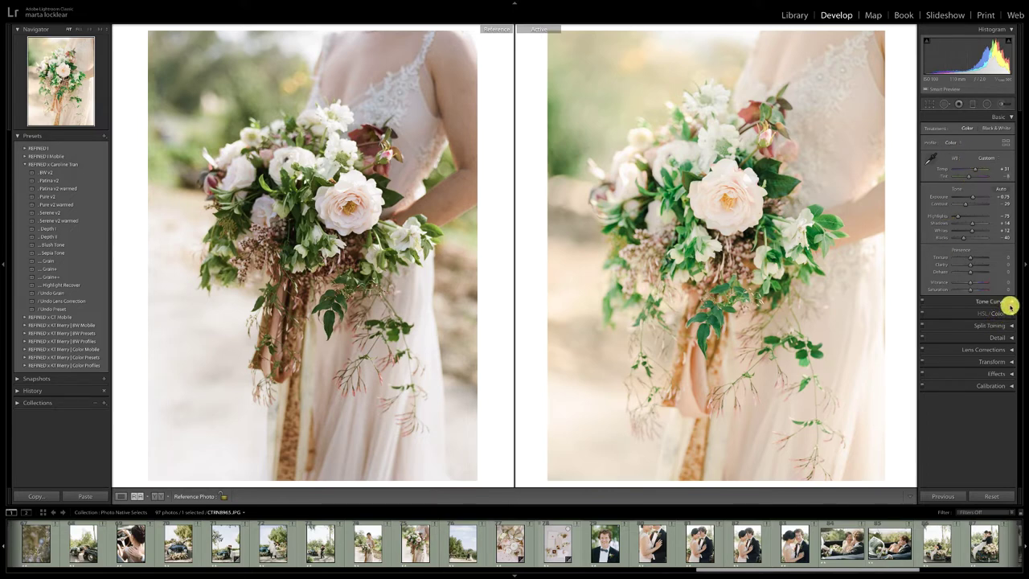
click(1010, 312)
scroll(983, 301, down, 3)
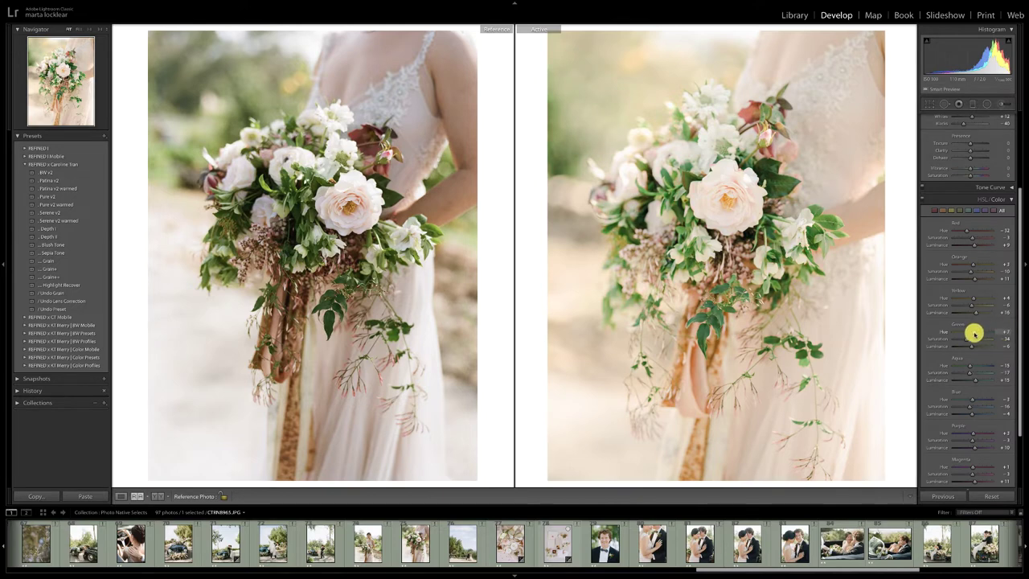
drag(971, 333, 970, 320)
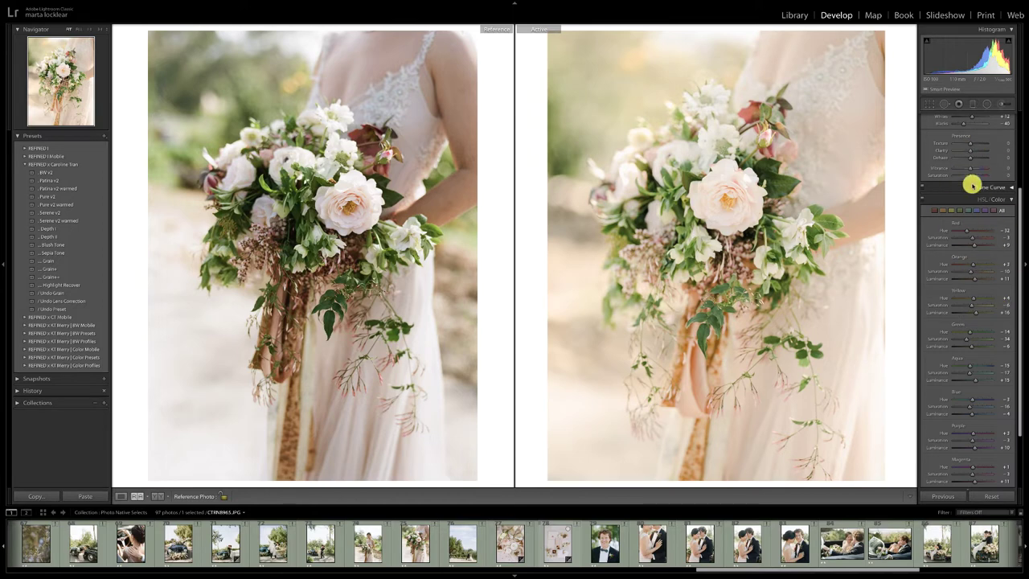
Step: Fine-tune the bouquet close-up to temperature +19, tint -3 and exposure +0.65
scroll(974, 173, up, 3)
scroll(977, 164, up, 1)
drag(975, 138, 973, 139)
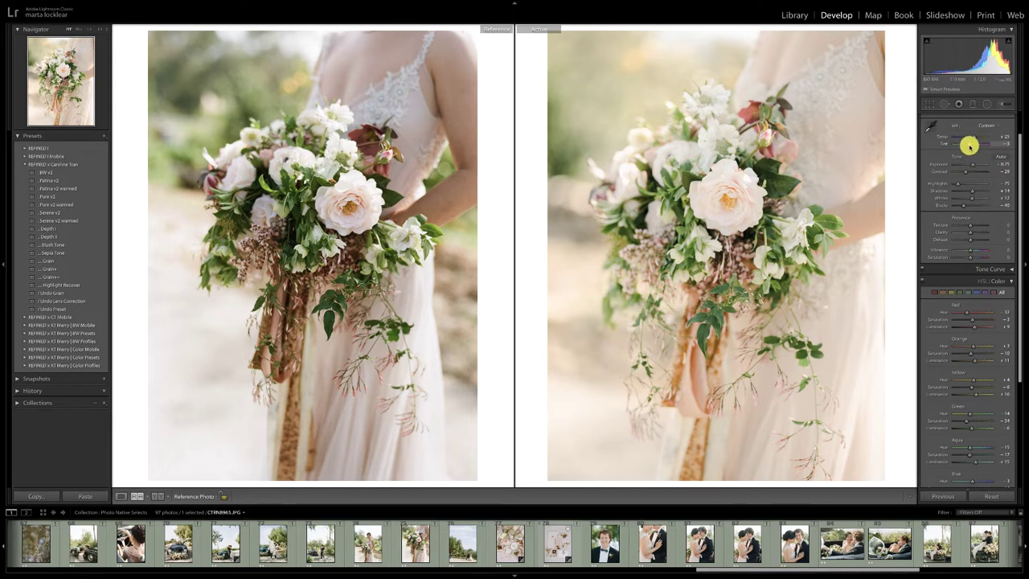
double_click(973, 165)
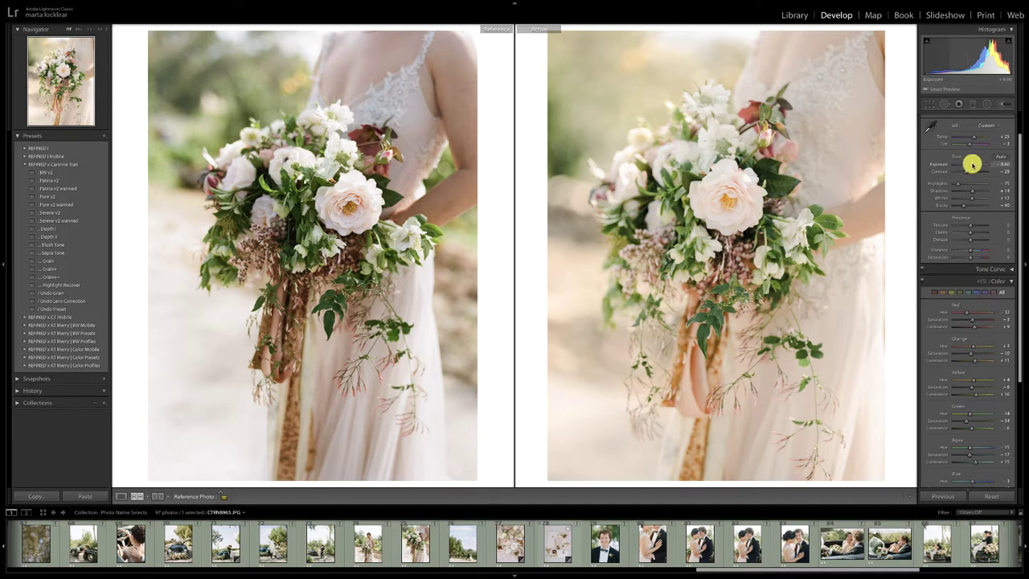
drag(972, 164, 973, 138)
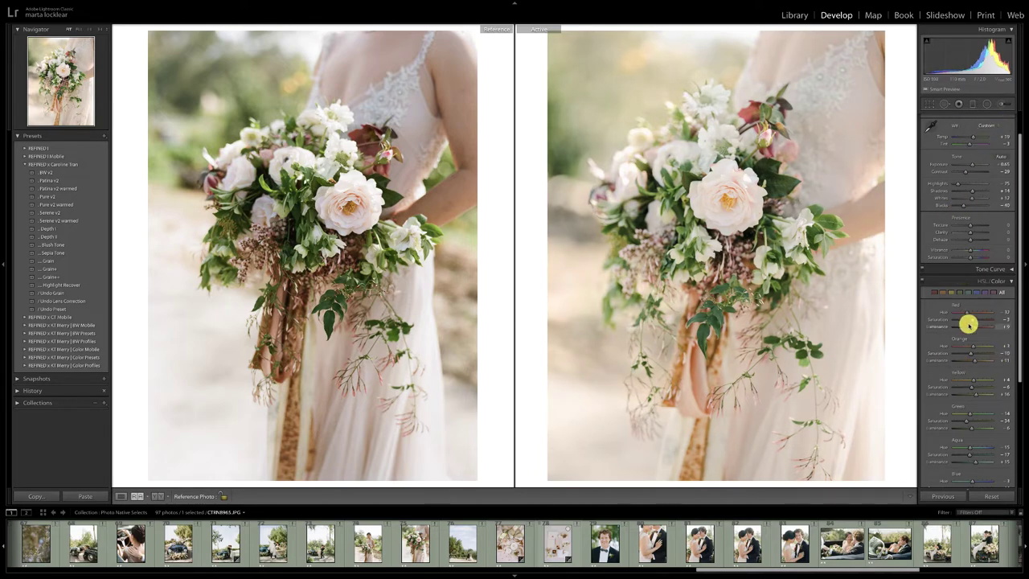
click(1007, 280)
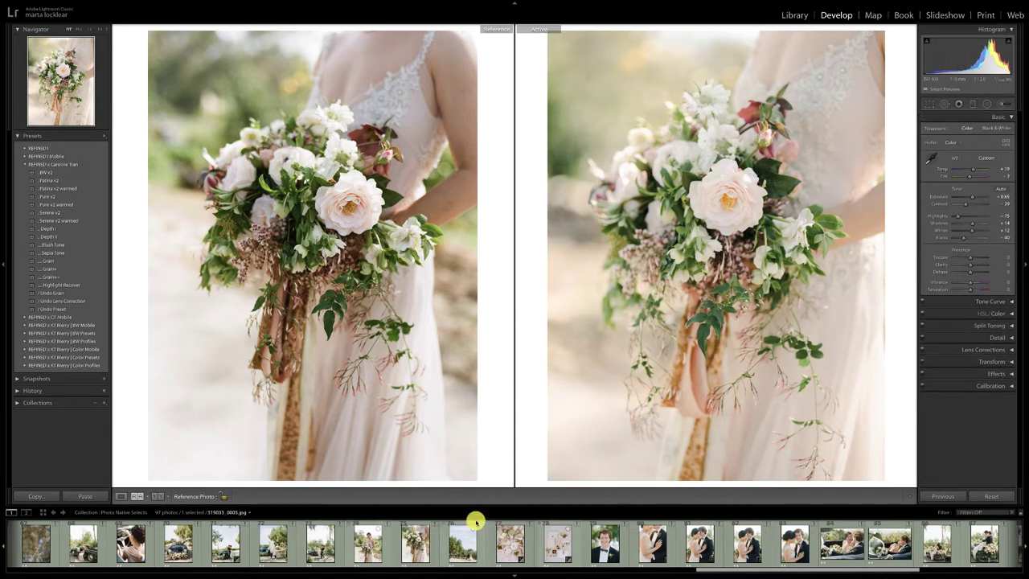
Step: Make the bridal shoes, rings and macarons flat lay active and set its matching film photo as reference
click(415, 547)
scroll(414, 547, up, 5)
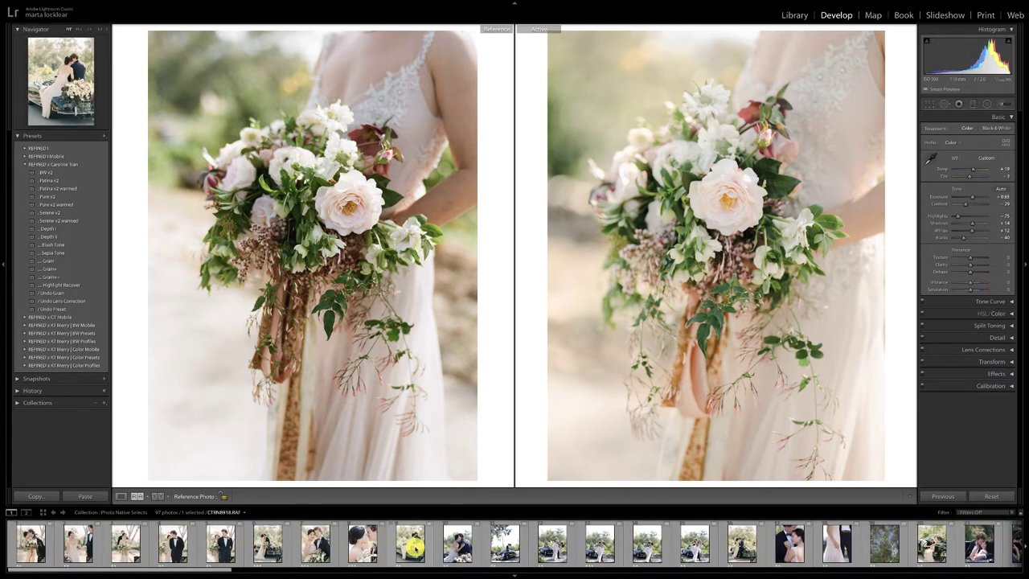
scroll(512, 552, down, 7)
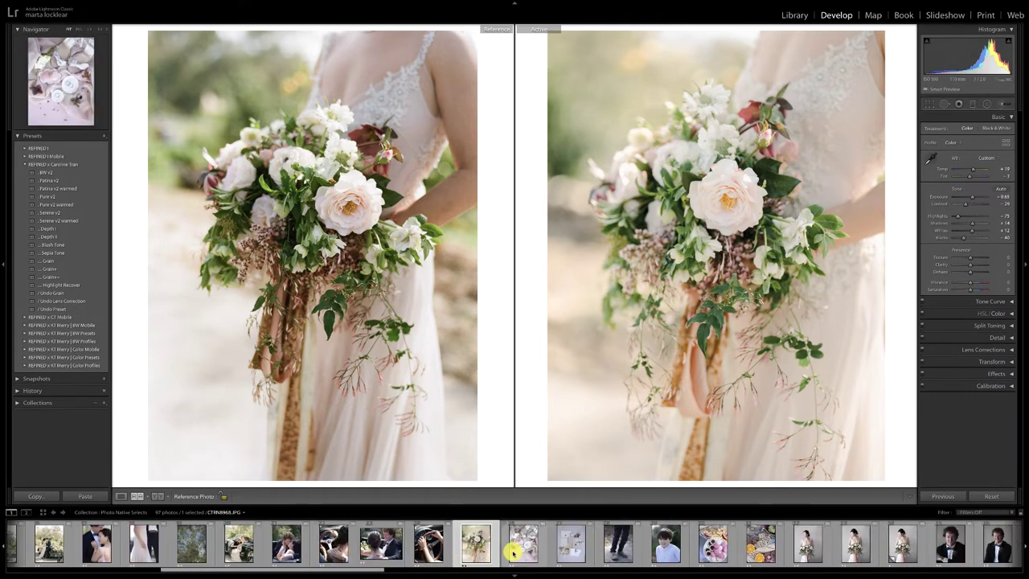
click(447, 552)
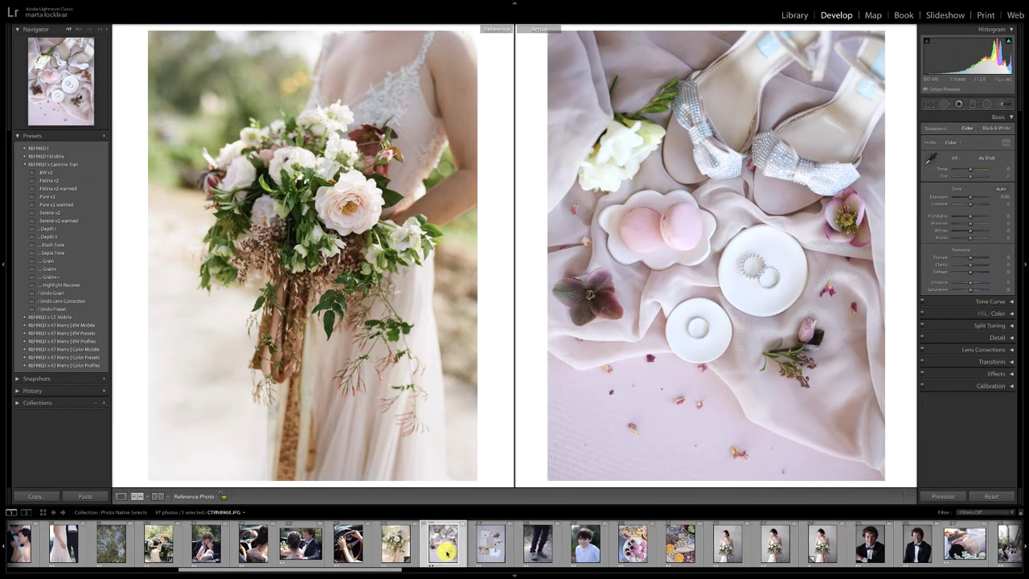
drag(408, 567, 961, 543)
scroll(973, 544, down, 2)
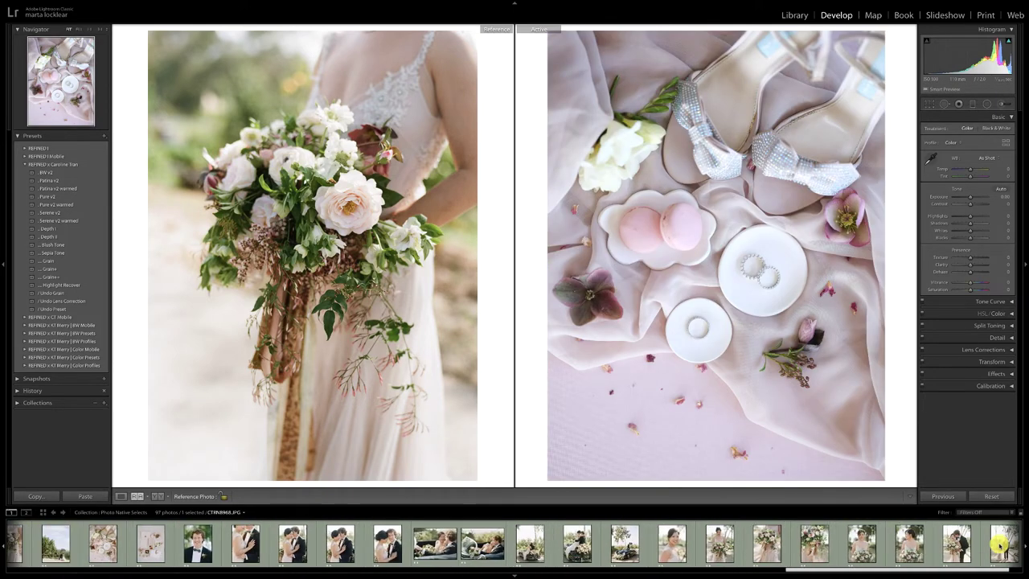
drag(241, 541, 232, 373)
Step: Apply the Patina v2 preset to the shoes-and-rings flat lay and set its temperature to +13 and tint to -17
scroll(340, 555, up, 10)
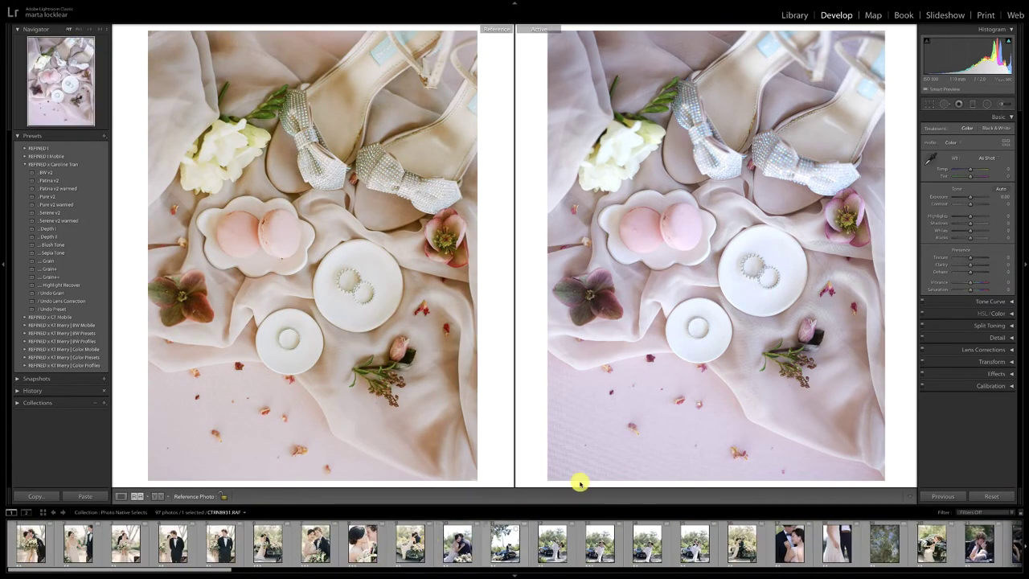
scroll(530, 547, down, 5)
scroll(571, 548, down, 3)
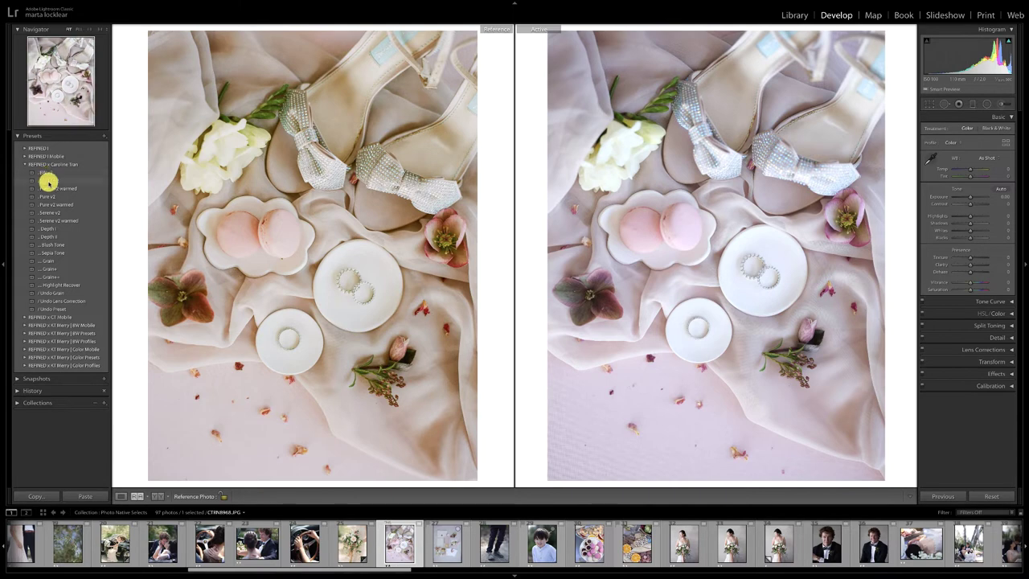
click(46, 181)
drag(970, 169, 975, 171)
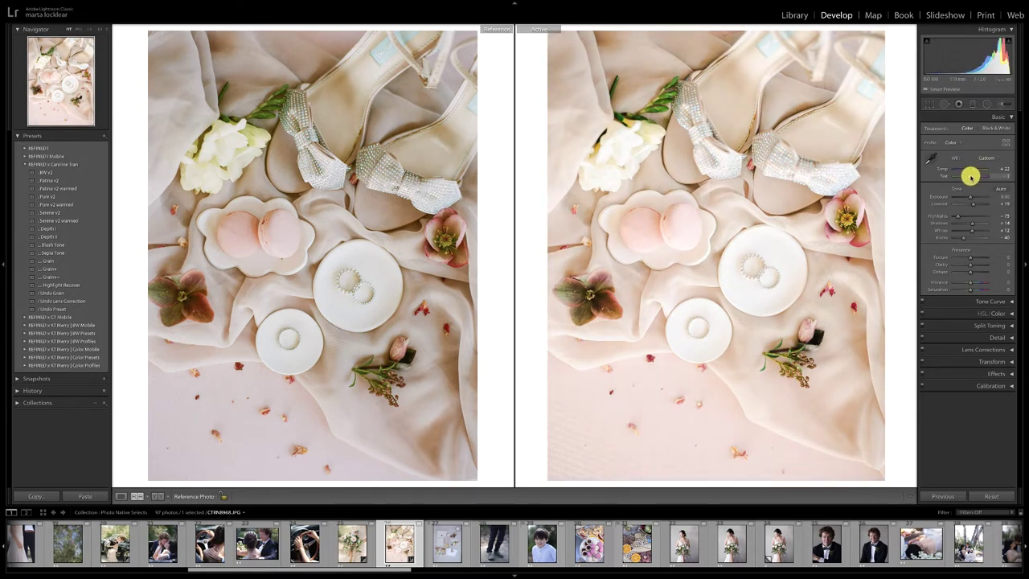
drag(970, 177, 974, 165)
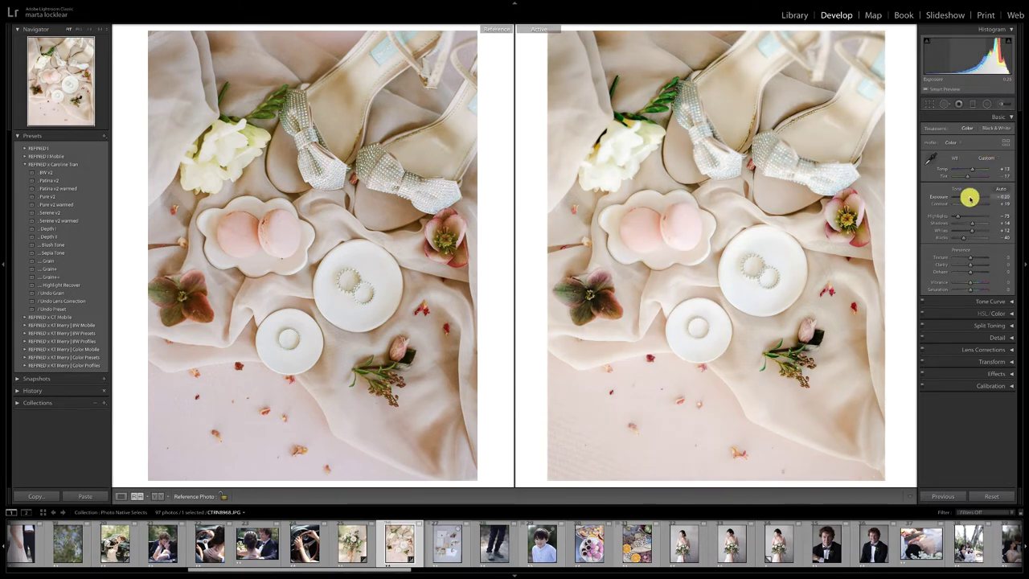
Step: Make the invitation suite flat lay active and set the matching film photo of the invitations as reference
click(452, 548)
drag(391, 568, 888, 545)
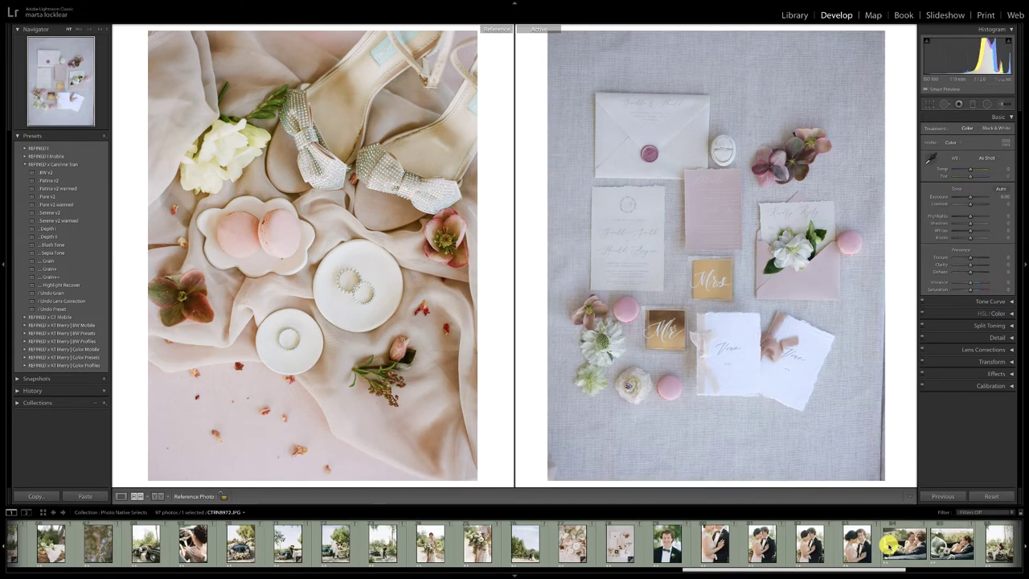
drag(604, 539, 398, 398)
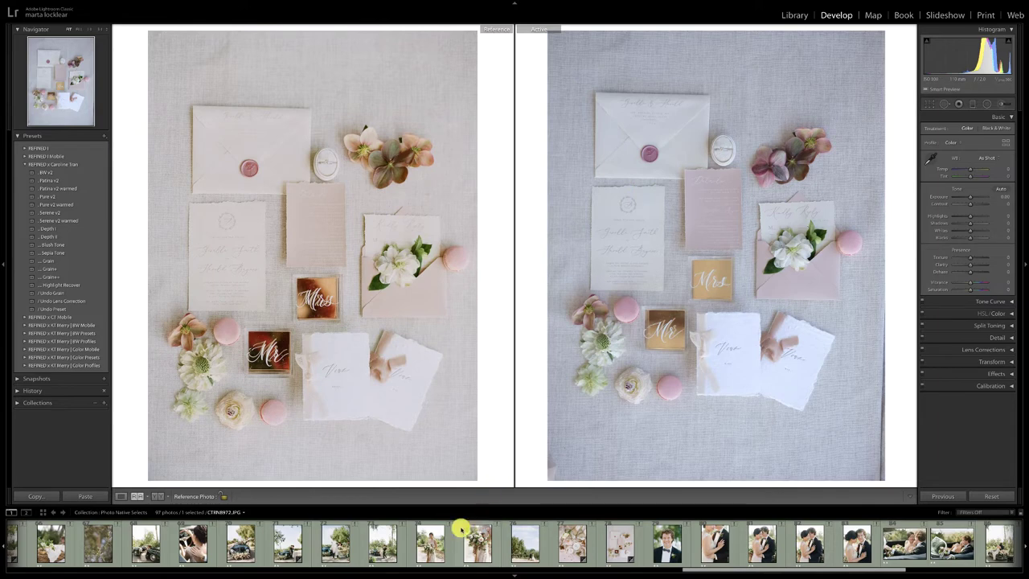
Step: Compare the invitation photo before and after while applying the Patina v2 preset and raising exposure to +0.80
click(160, 496)
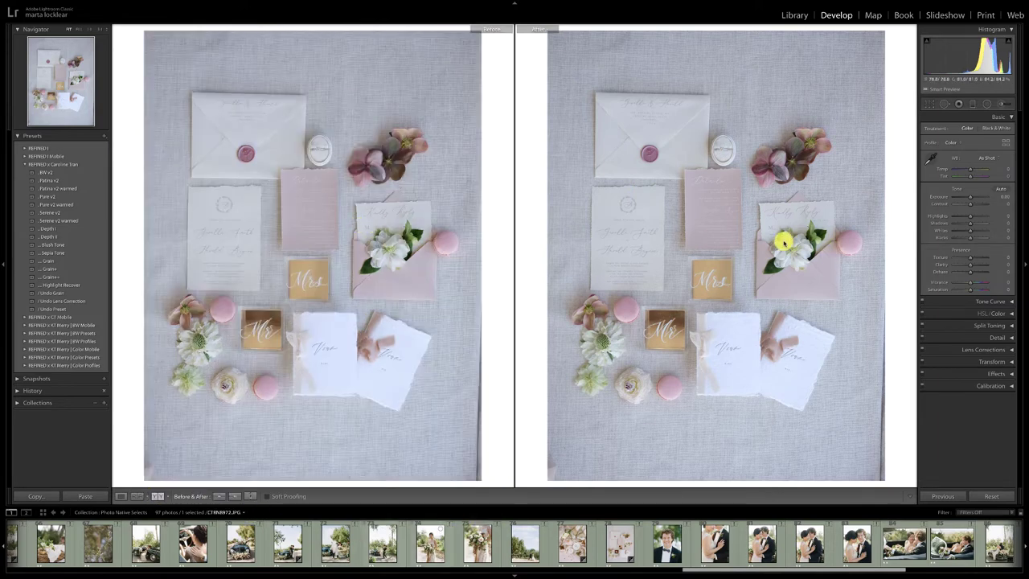
click(48, 181)
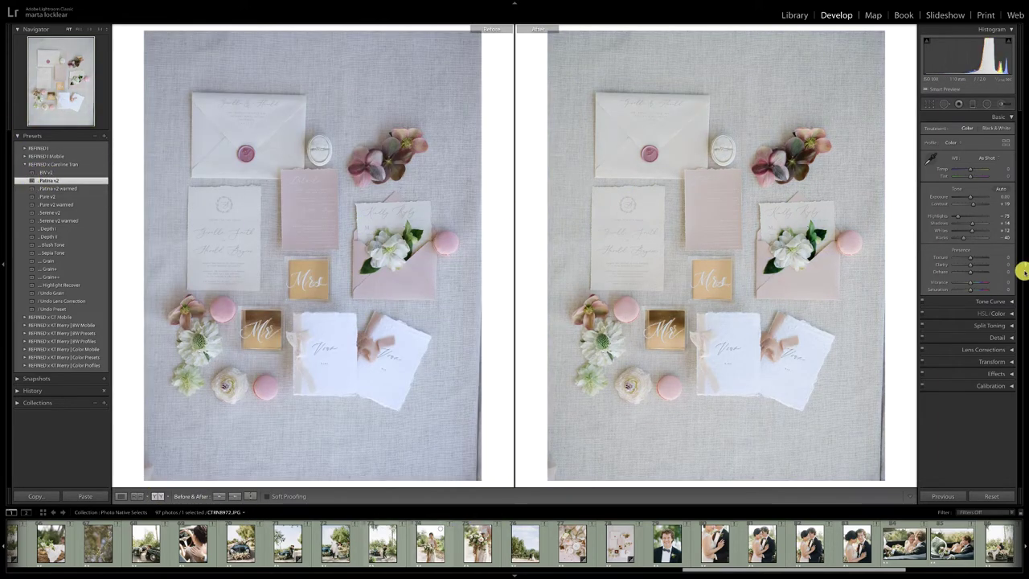
drag(969, 198, 971, 197)
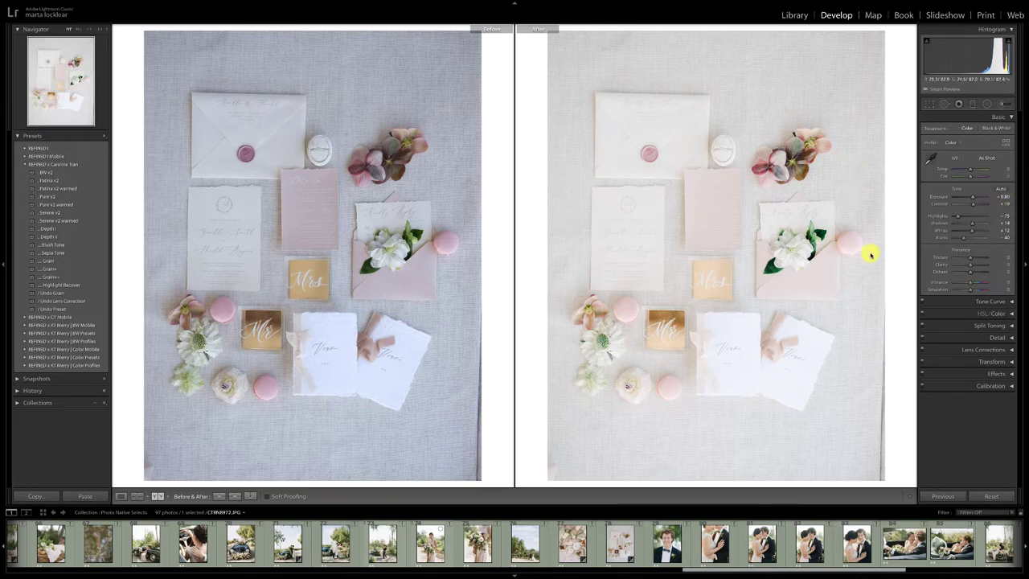
Step: Straighten the invitation photo by about -0.39 degrees and crop it to exclude the backdrop's edge
click(930, 105)
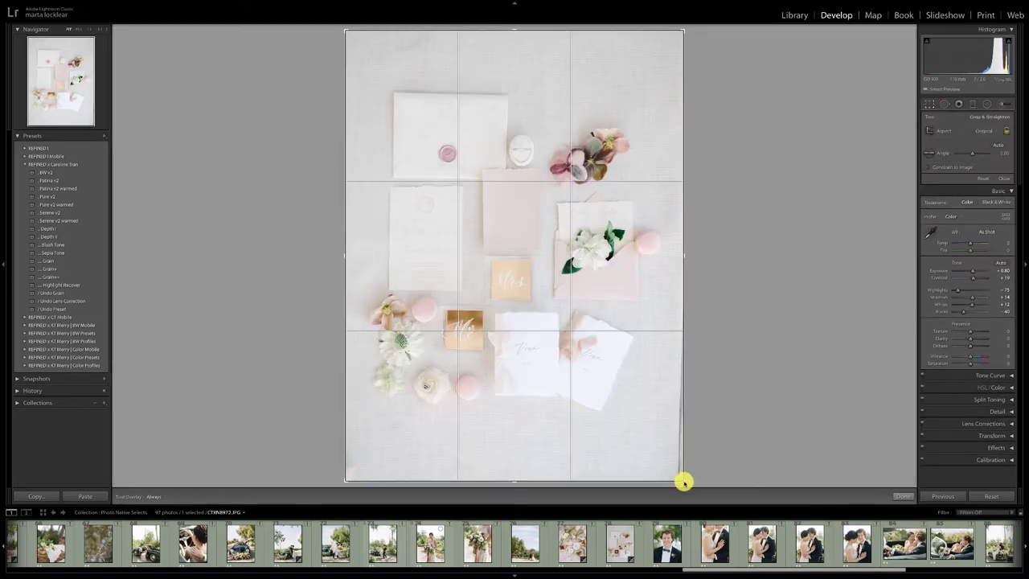
drag(683, 481, 720, 449)
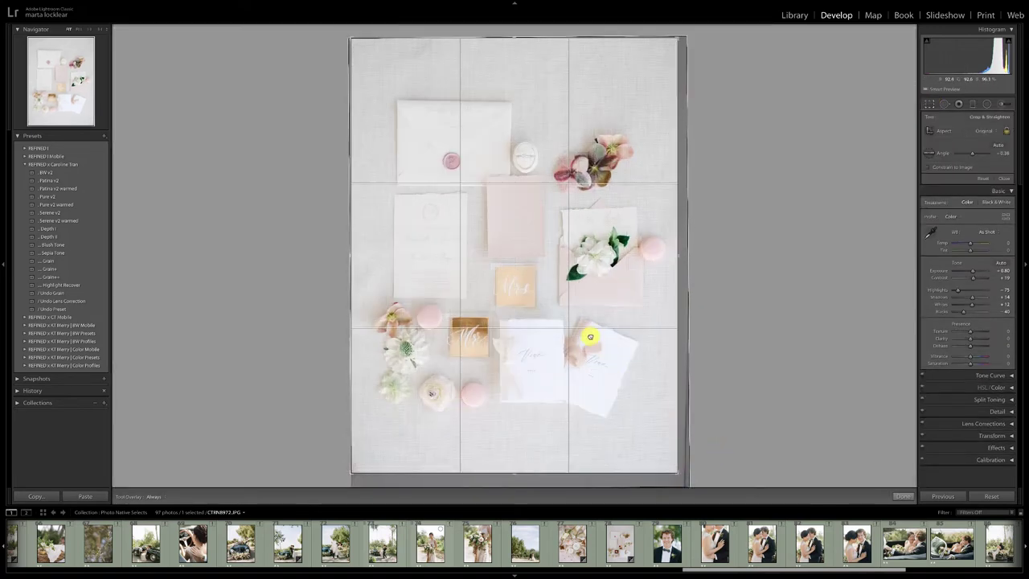
drag(593, 339, 591, 334)
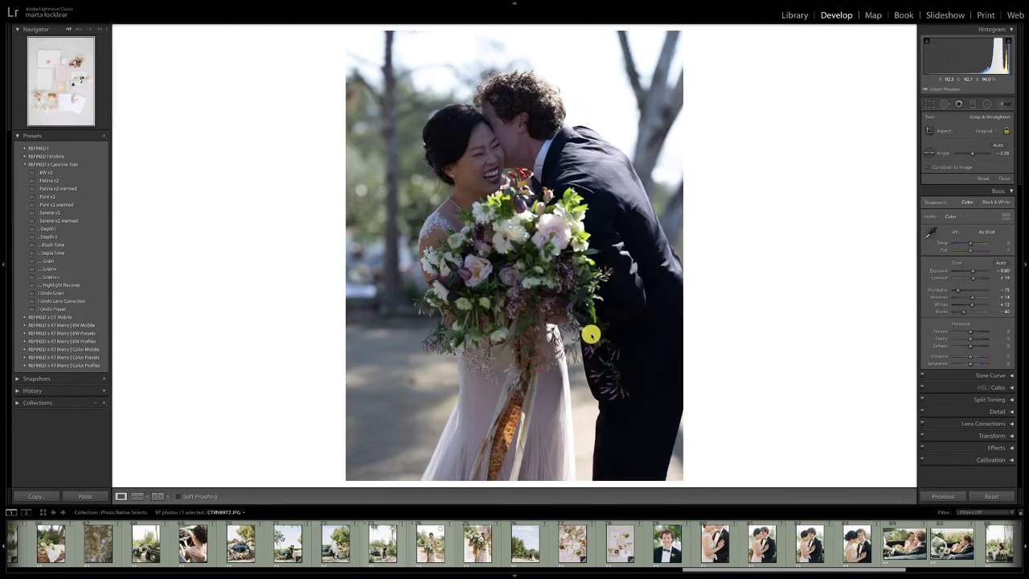
key(d)
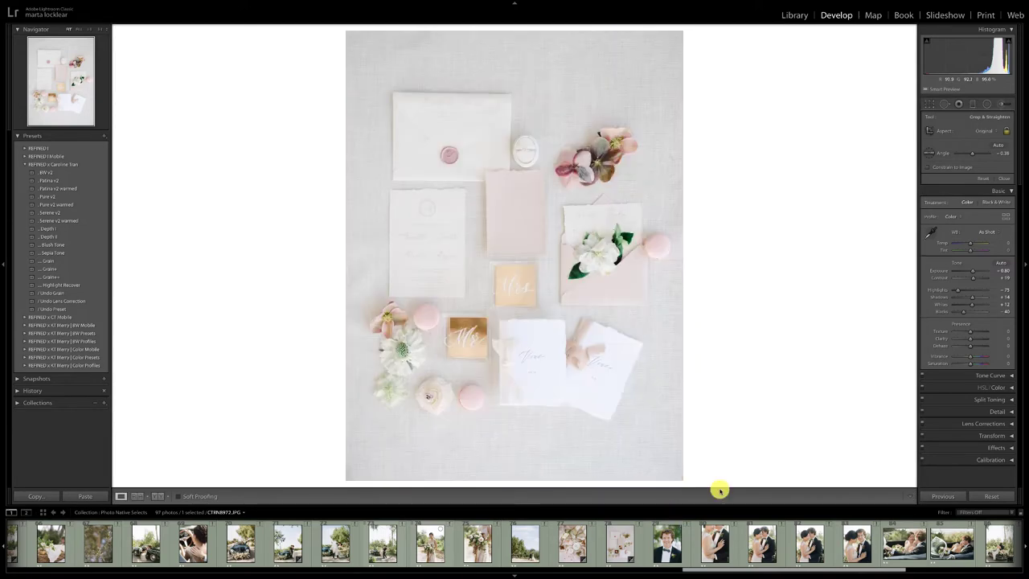
Step: Against the film reference, set the invitation photo's exposure to +0.35, temperature +5, tint +18, contrast 0 and shadows -9
click(136, 496)
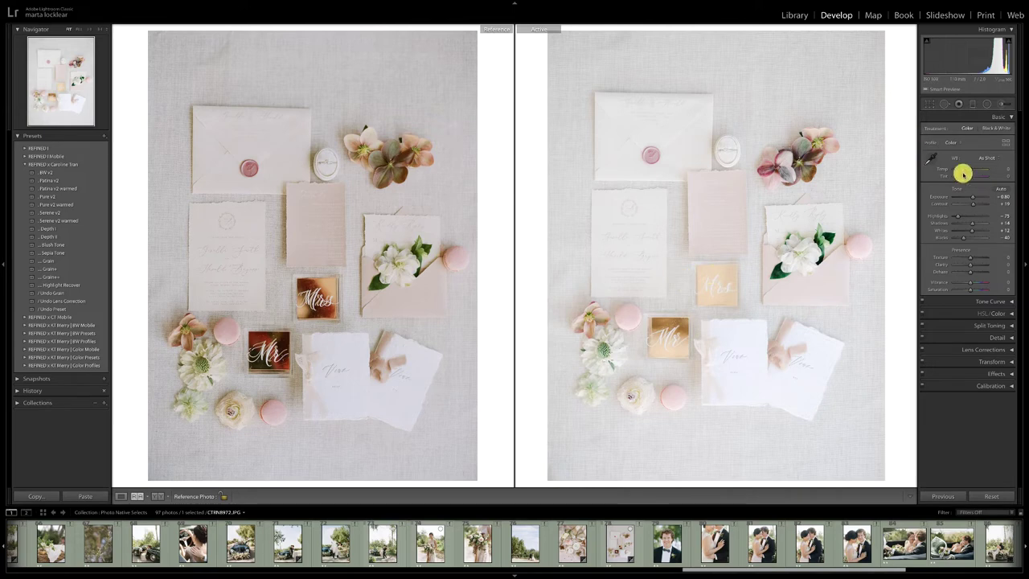
drag(974, 197, 972, 198)
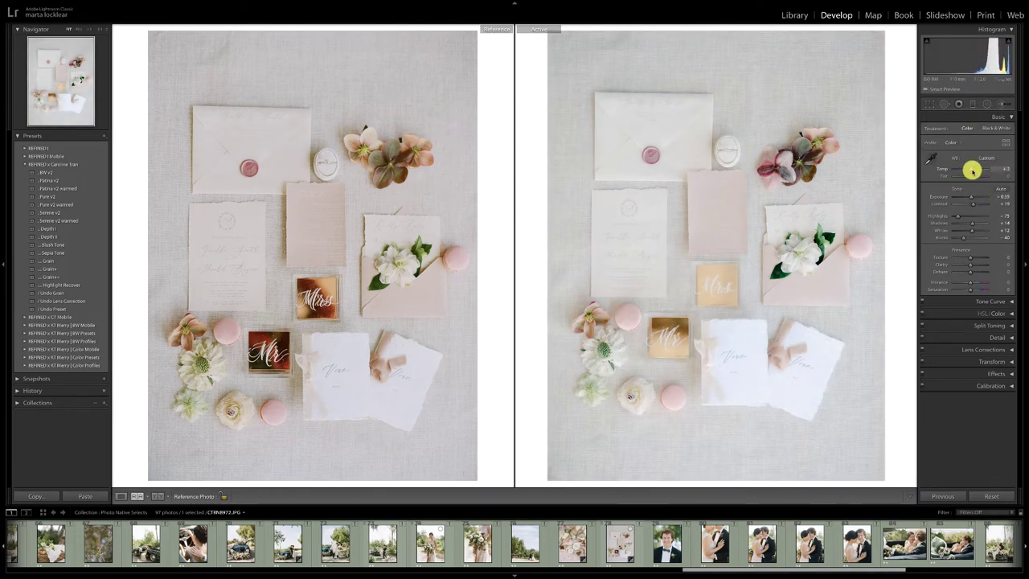
drag(972, 171, 974, 170)
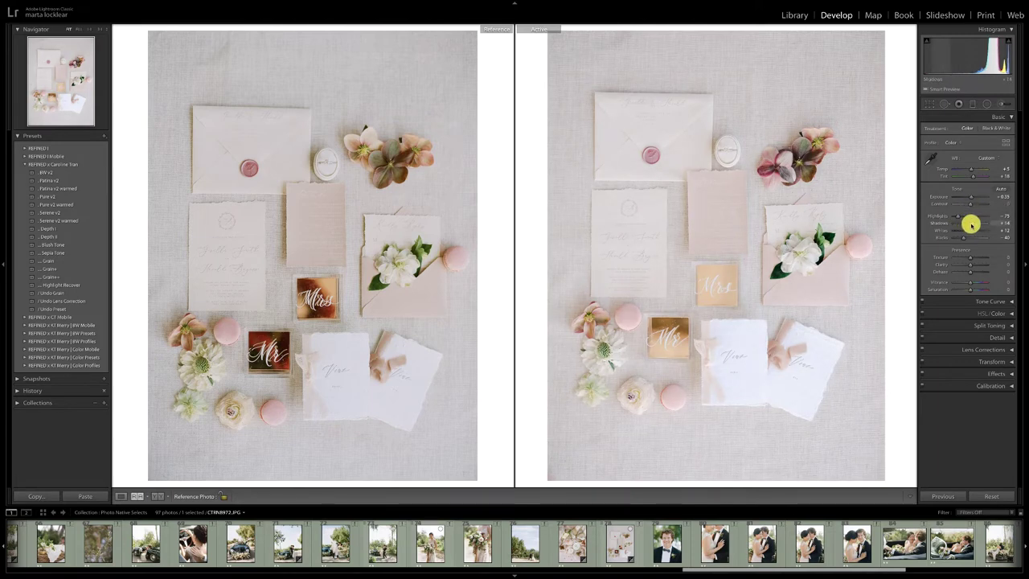
drag(970, 226, 966, 226)
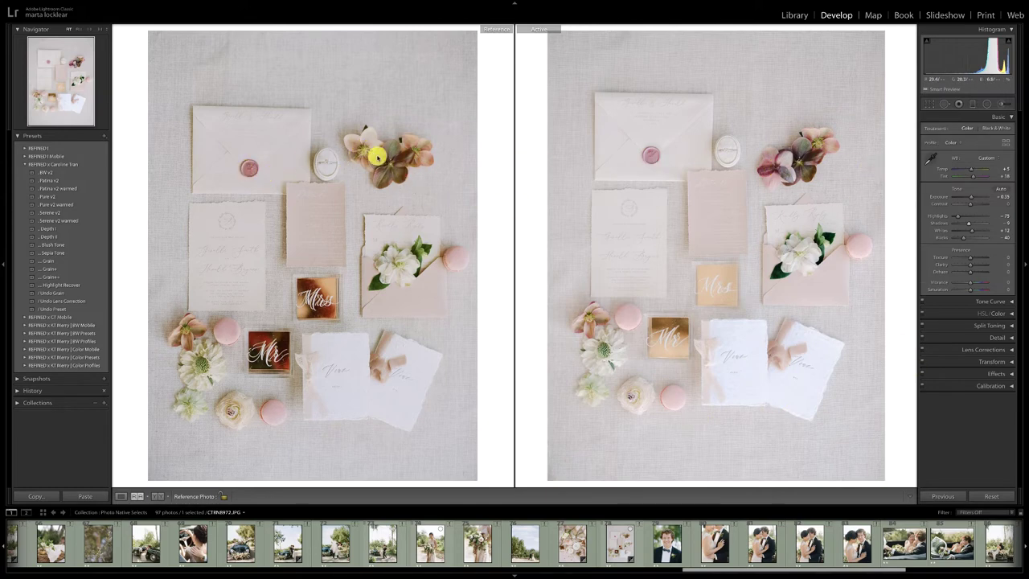
Step: Set the invitation photo's magenta hue to +100, purple hue to +82, red hue to -19, red saturation to +10 and tint to +14
click(1007, 313)
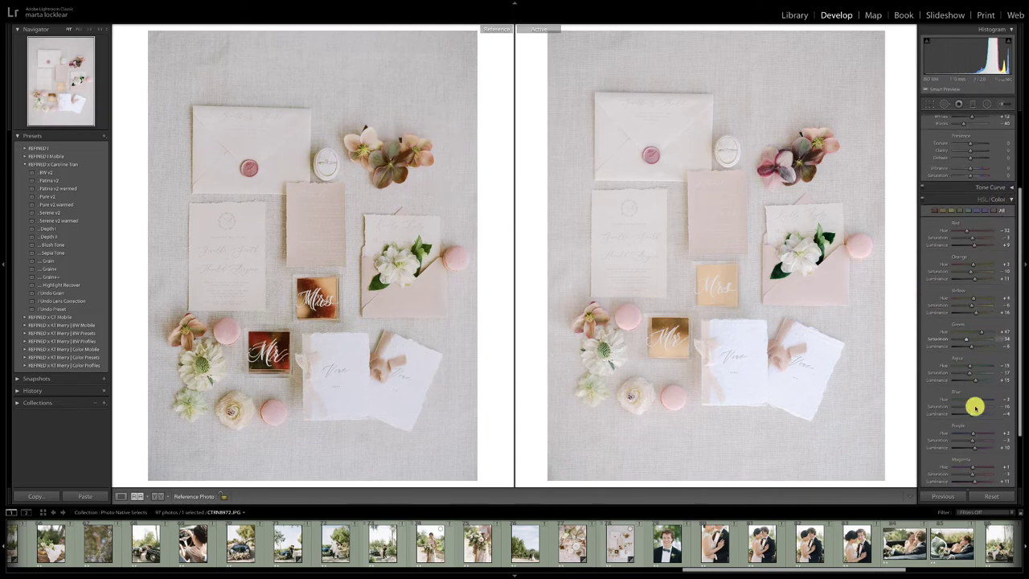
mouse_move(976, 475)
mouse_down()
mouse_move(961, 476)
mouse_move(989, 468)
mouse_up()
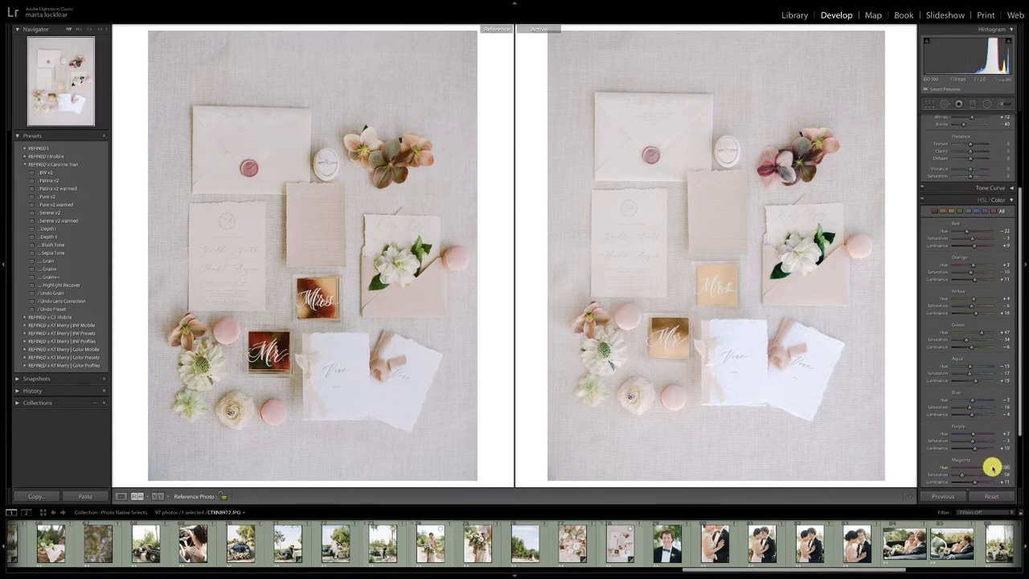
drag(974, 434, 990, 434)
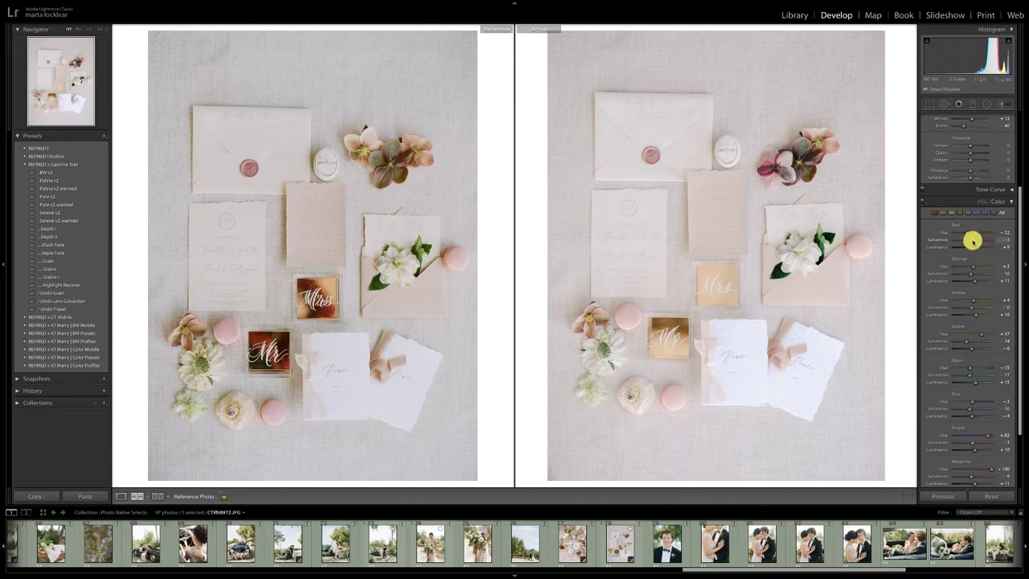
drag(974, 241, 976, 234)
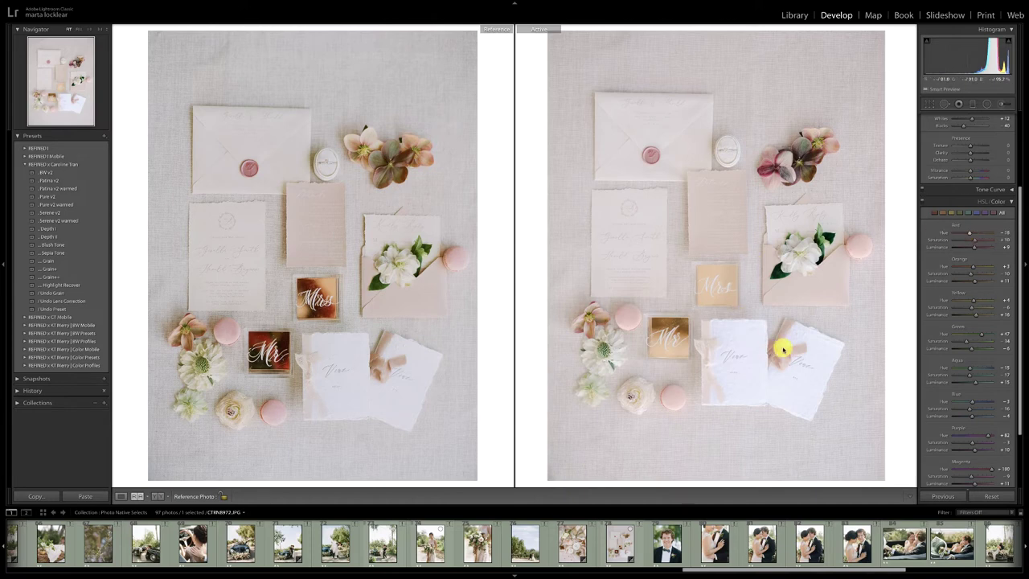
click(1007, 203)
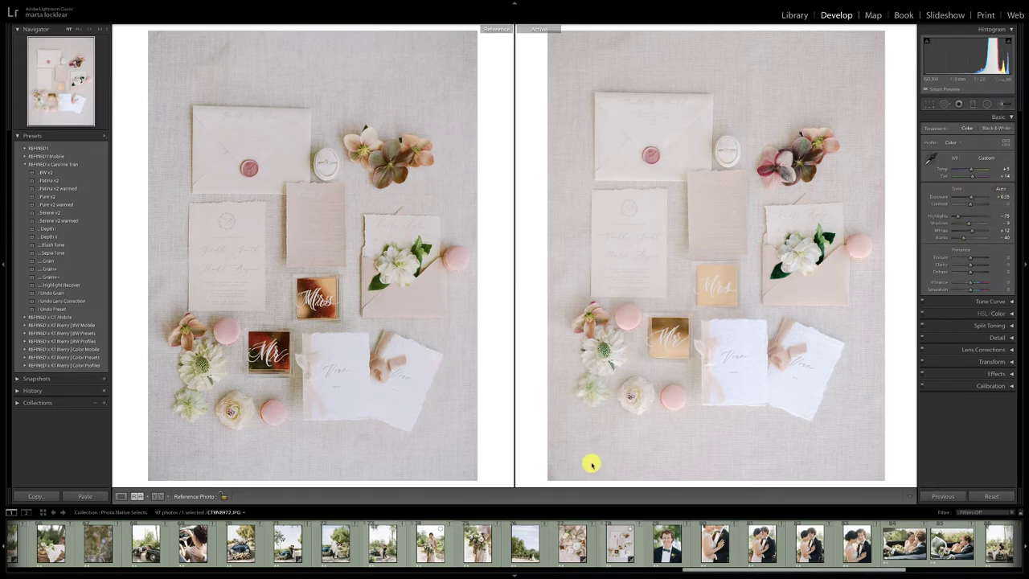
Step: Make the digital portrait of the bride against the plain wall active and set the matching film portrait as reference
click(282, 555)
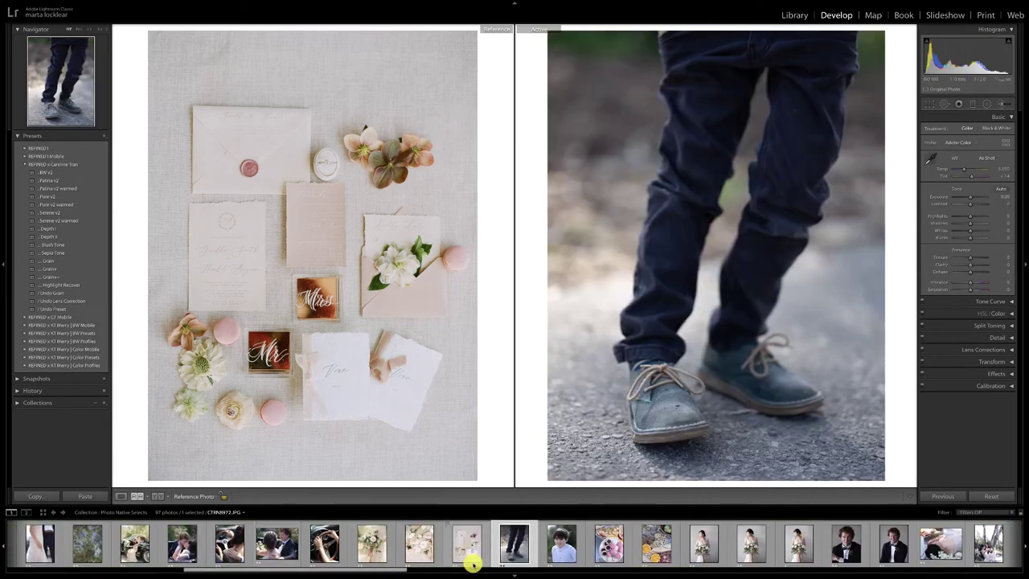
drag(406, 569, 450, 569)
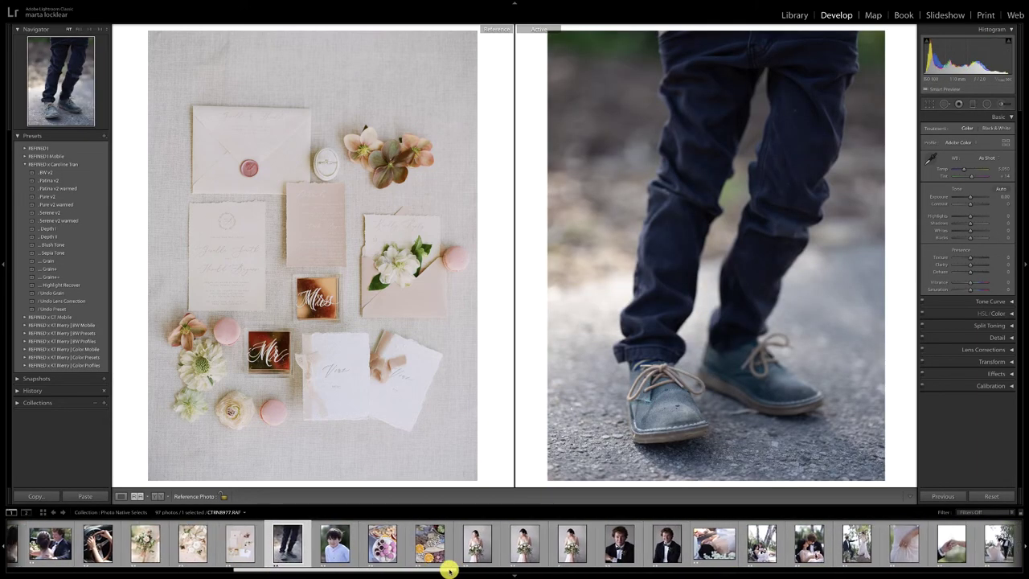
click(479, 550)
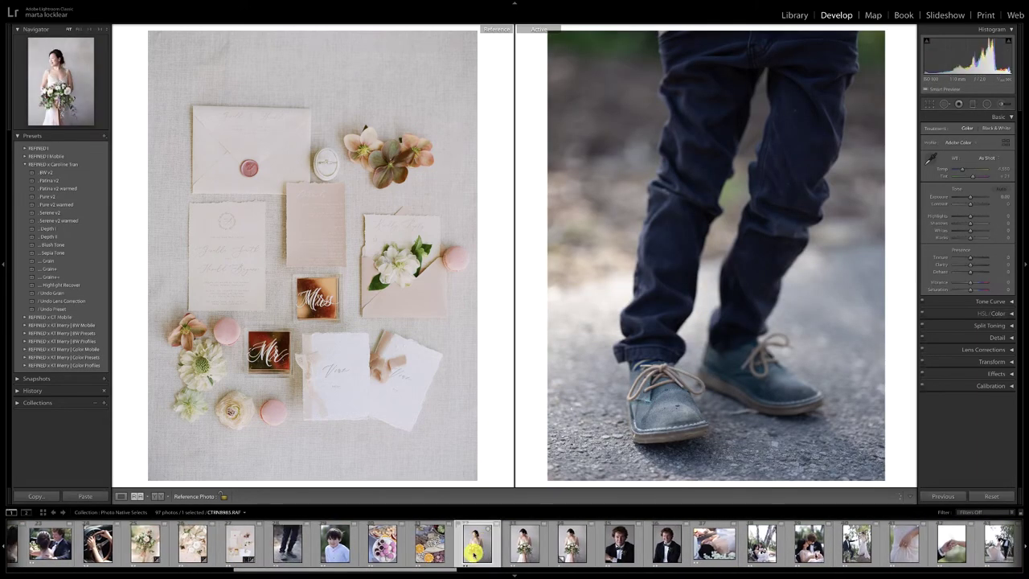
drag(456, 570, 1021, 555)
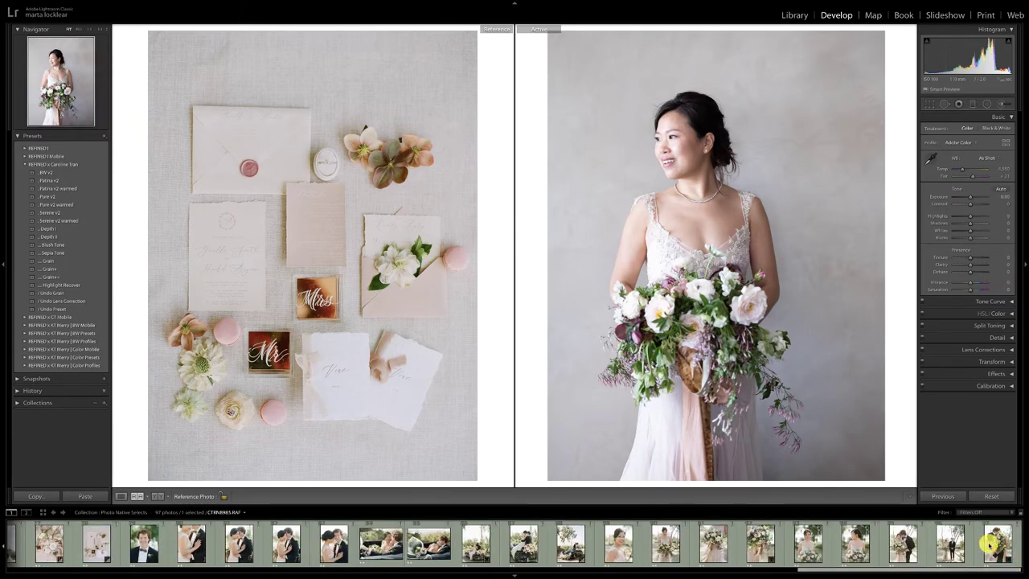
scroll(495, 562, up, 15)
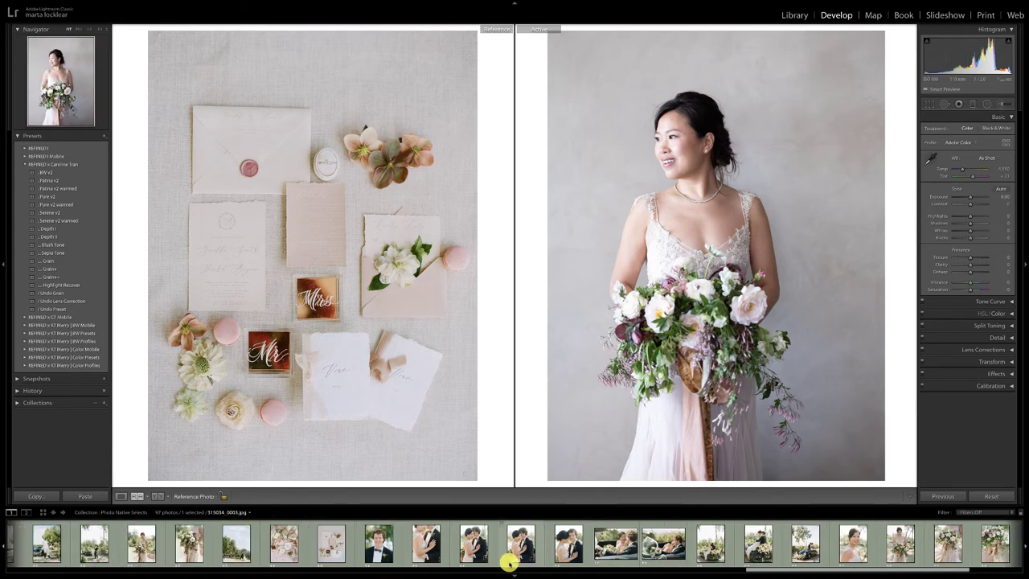
scroll(510, 547, up, 5)
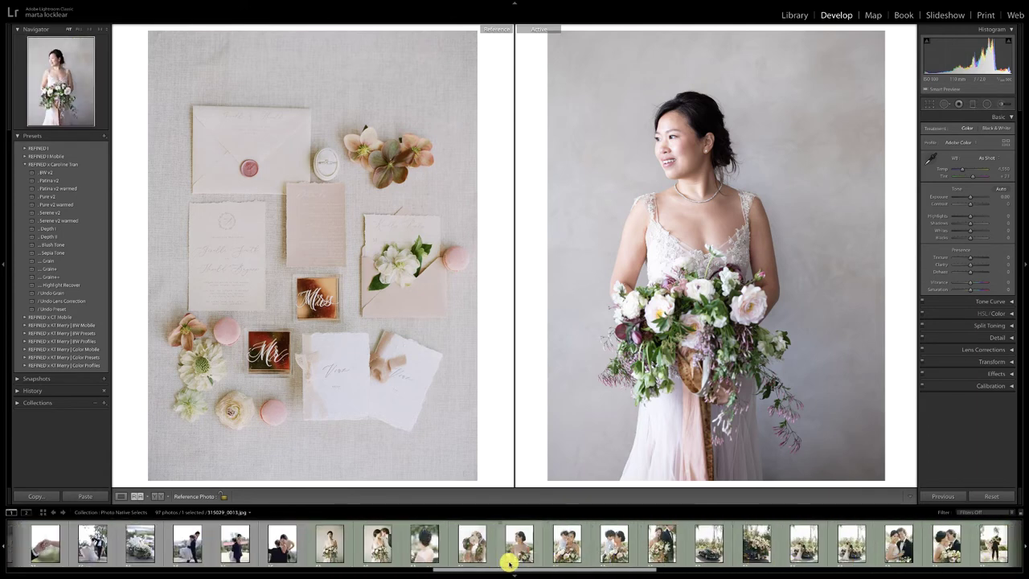
drag(335, 531, 415, 502)
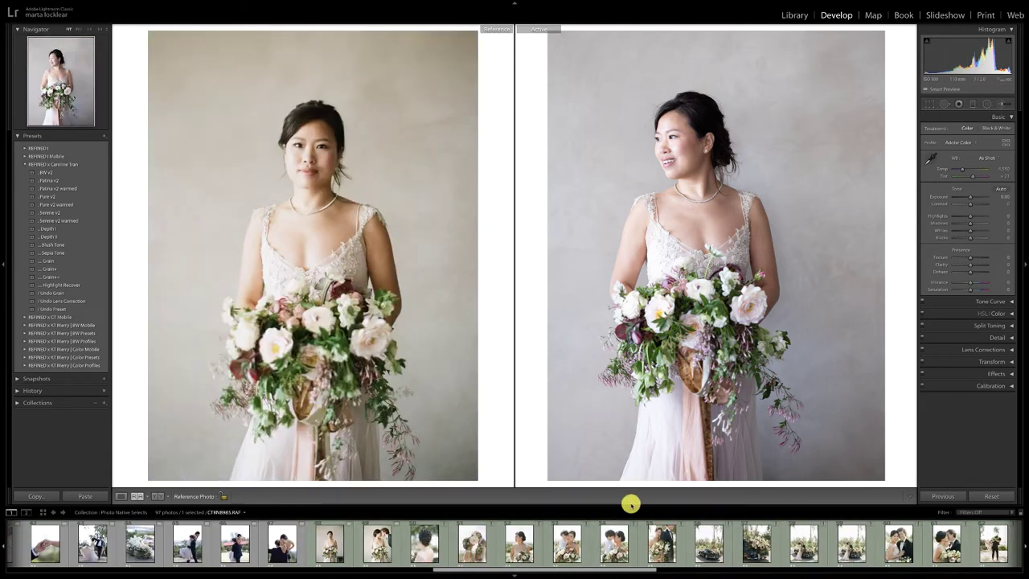
drag(620, 567, 357, 551)
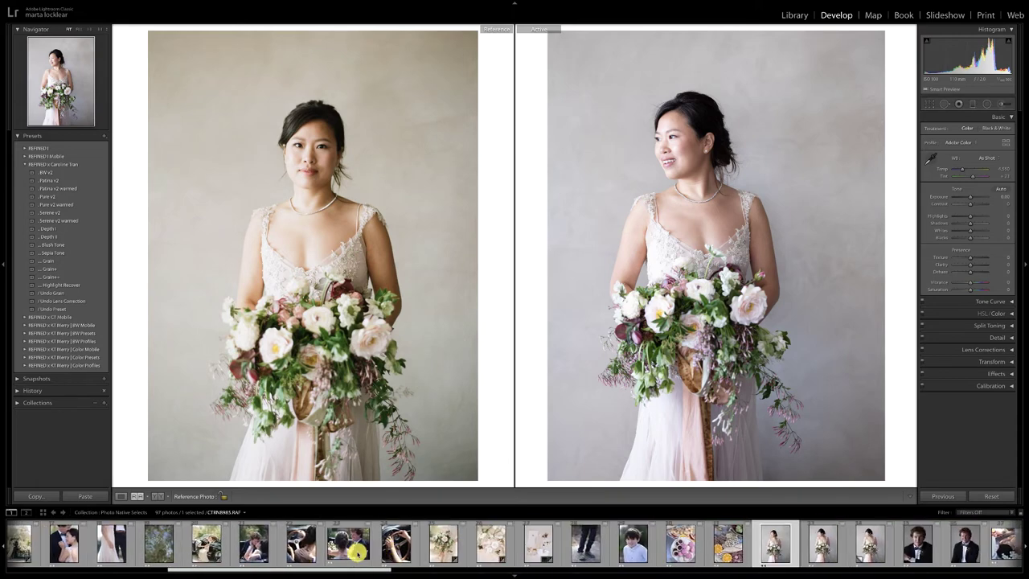
scroll(373, 547, down, 2)
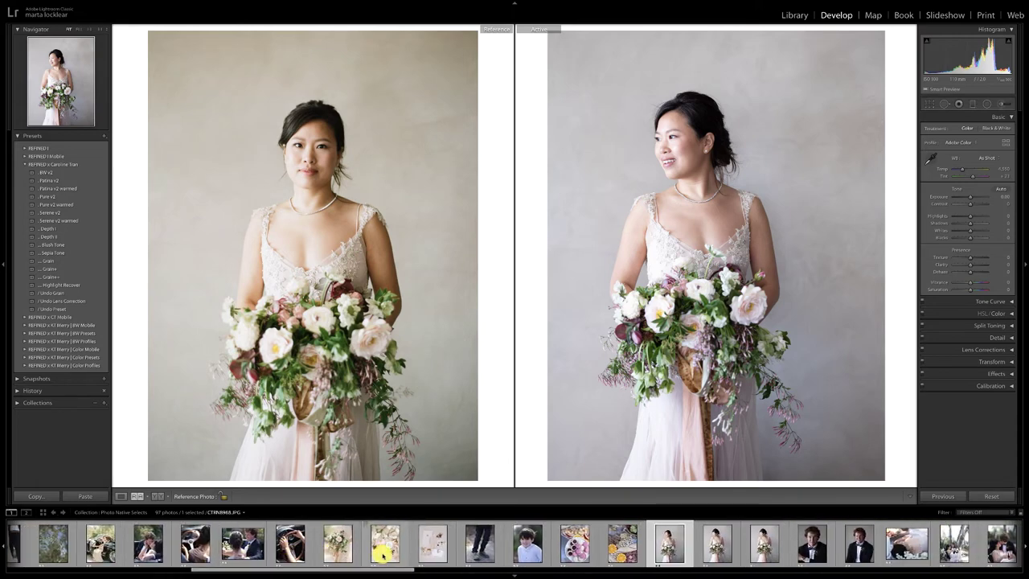
Step: Apply the Patina v2 and Grain presets to the bride portrait and set temperature to 5,150, tint +16, exposure +0.10 and contrast 0
click(715, 547)
click(670, 547)
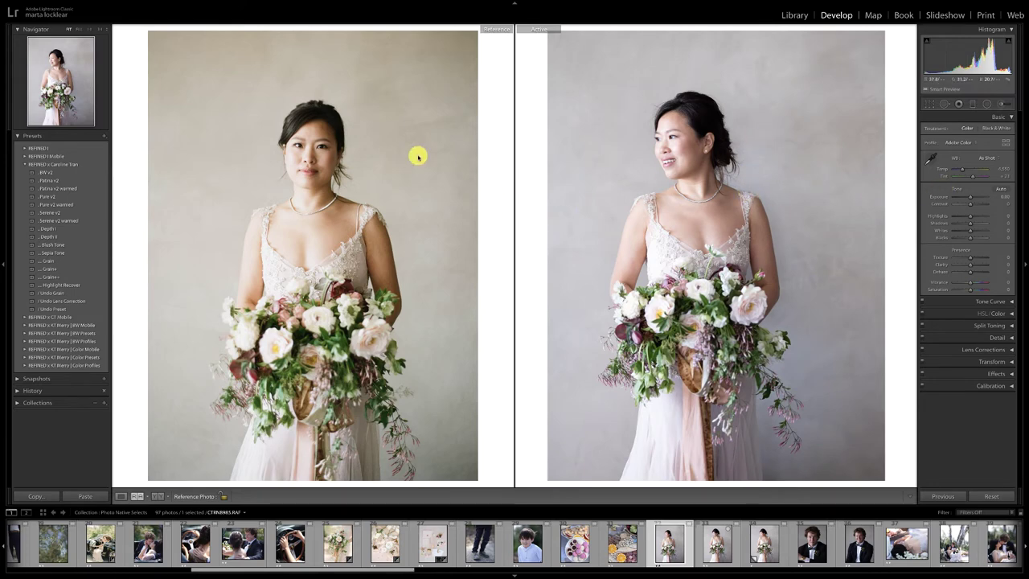
click(60, 181)
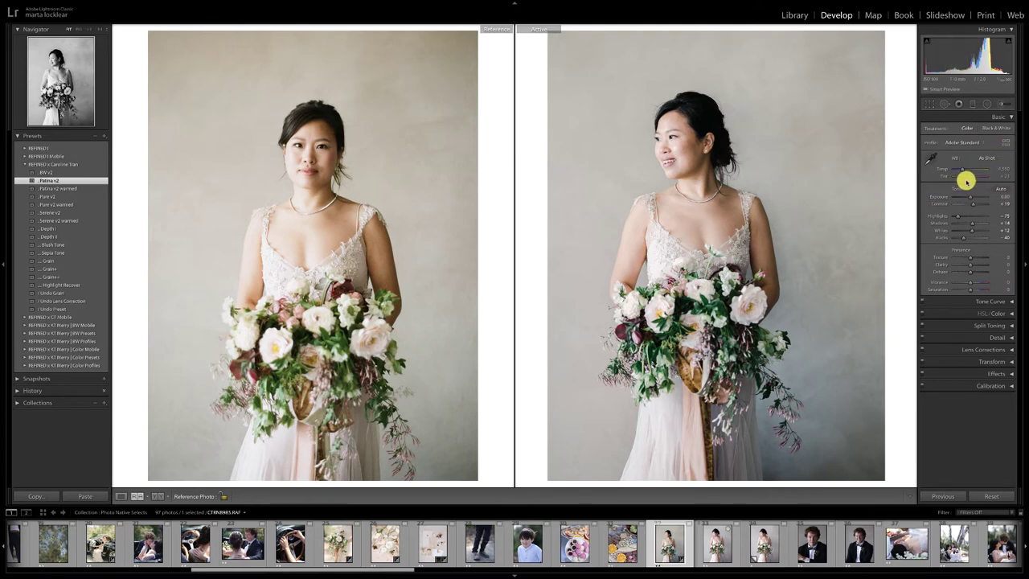
drag(962, 171, 964, 170)
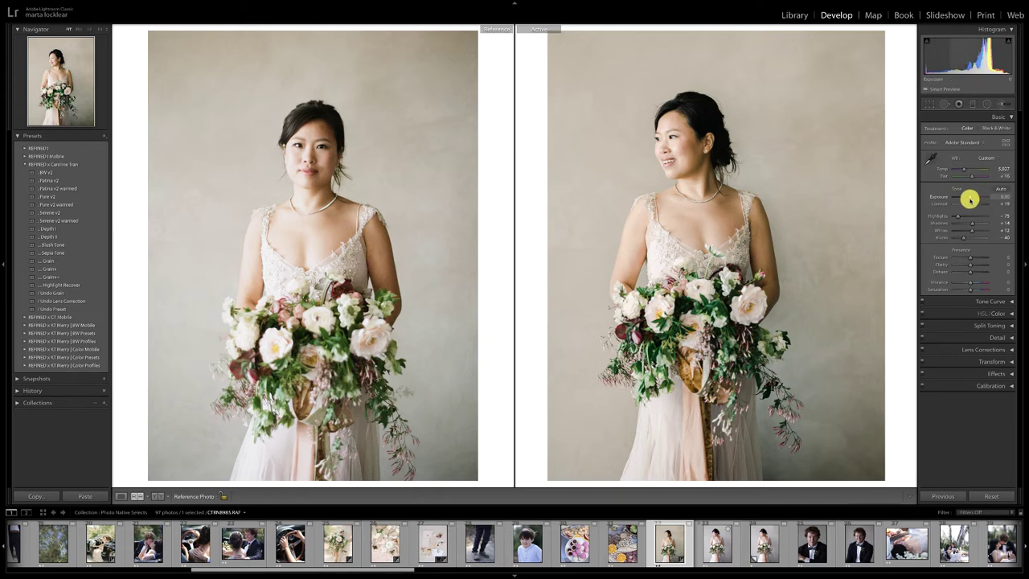
drag(973, 203, 971, 200)
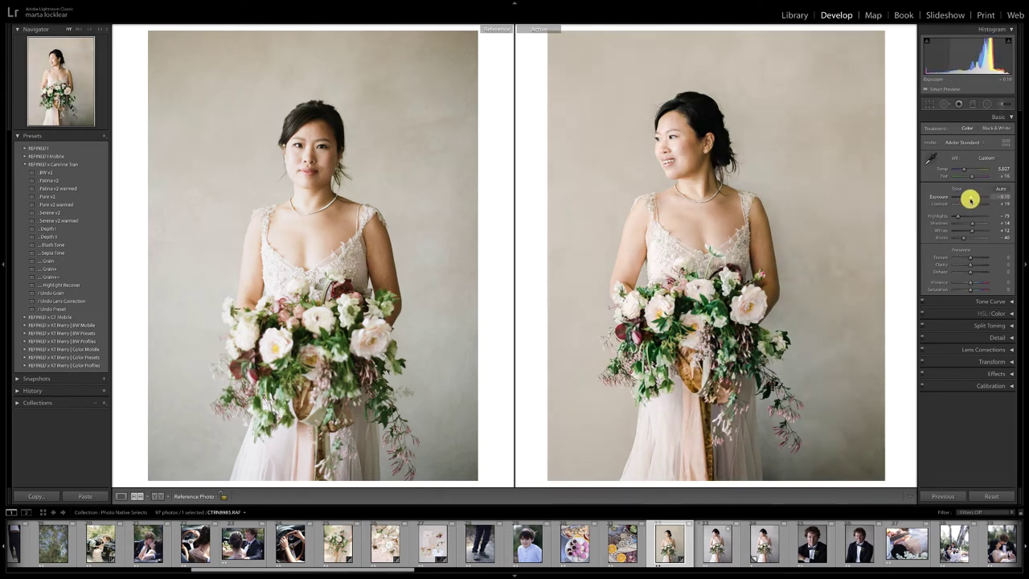
drag(974, 201, 970, 207)
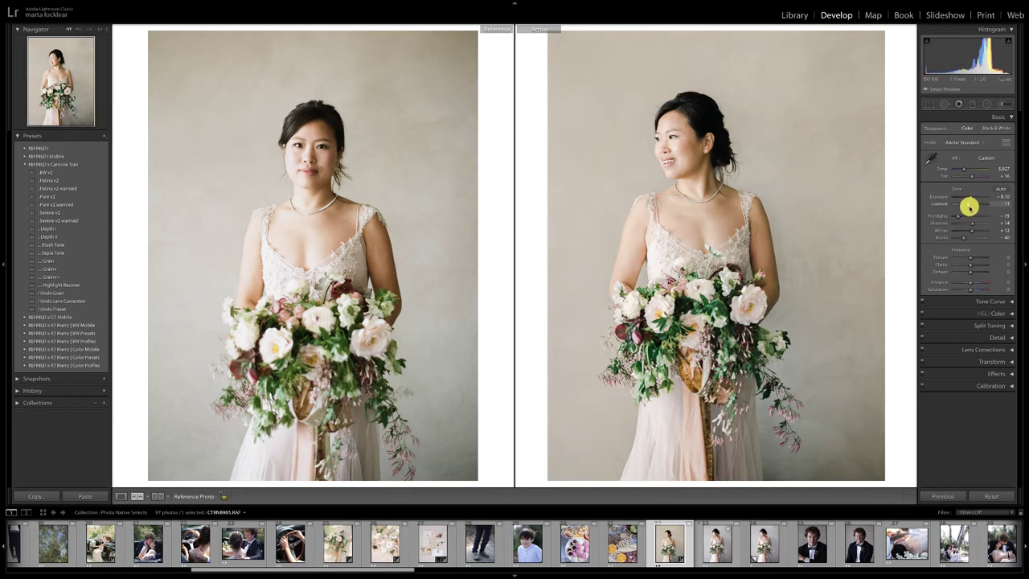
click(50, 261)
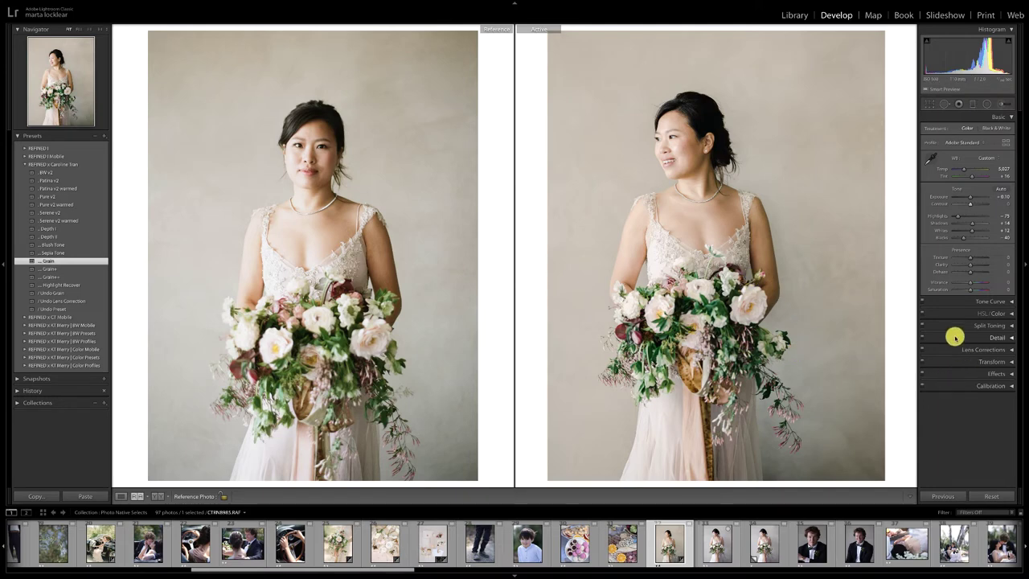
drag(967, 176, 964, 169)
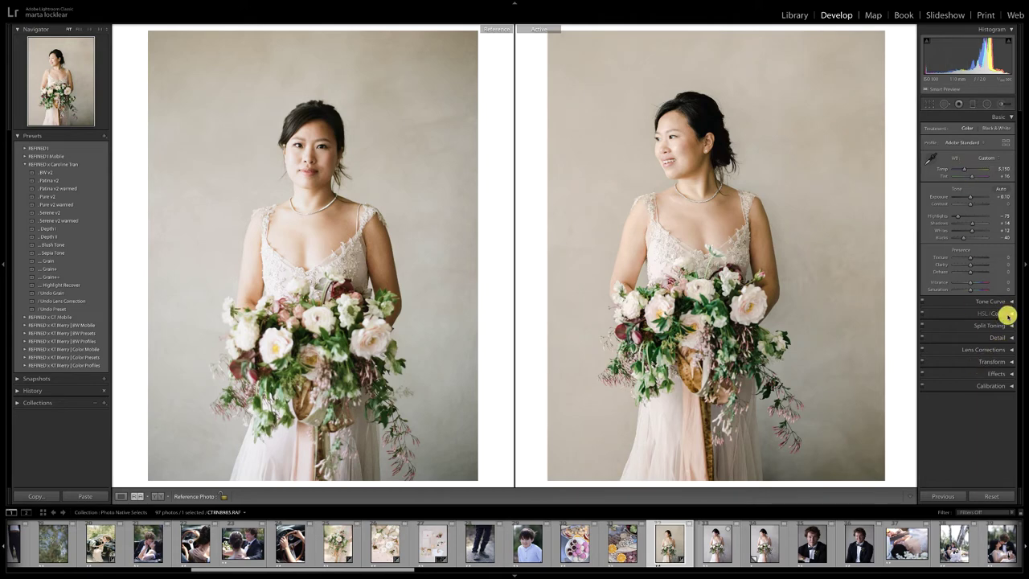
Step: Set the bride portrait's green saturation to -27, shift its green hue slightly and fine-tune the exposure against the film reference
click(1003, 314)
scroll(917, 393, down, 1)
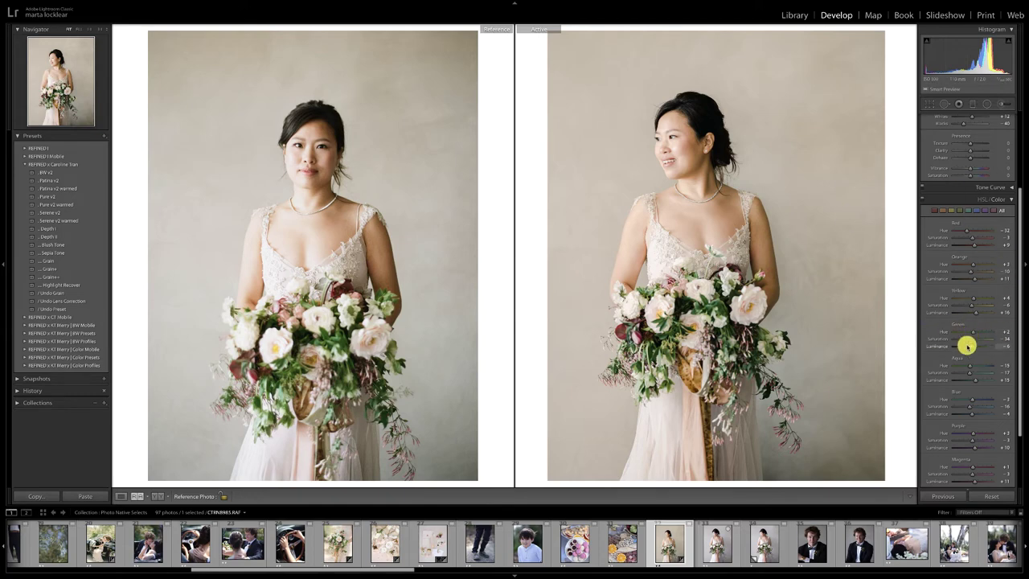
drag(966, 342, 971, 335)
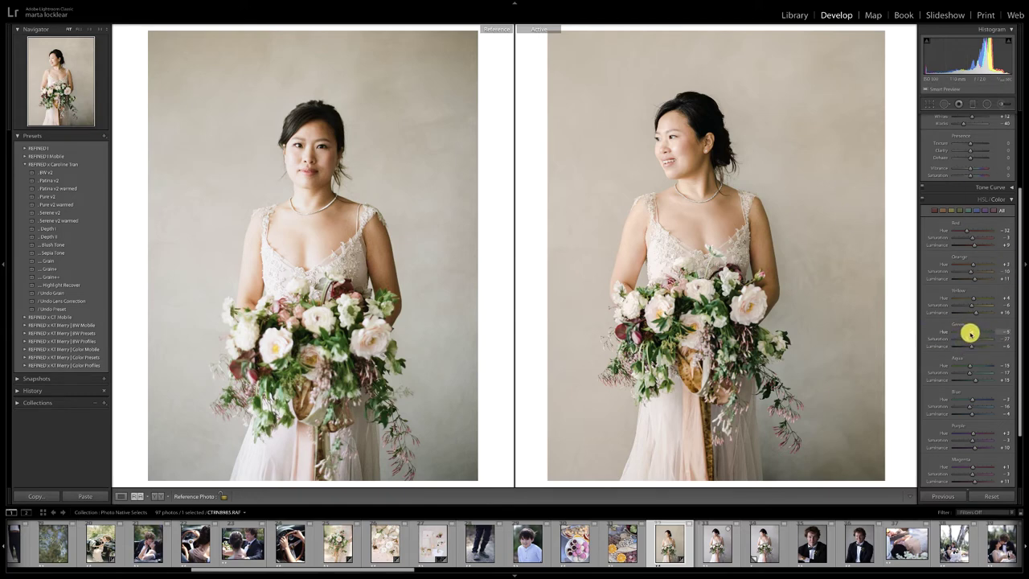
click(1006, 197)
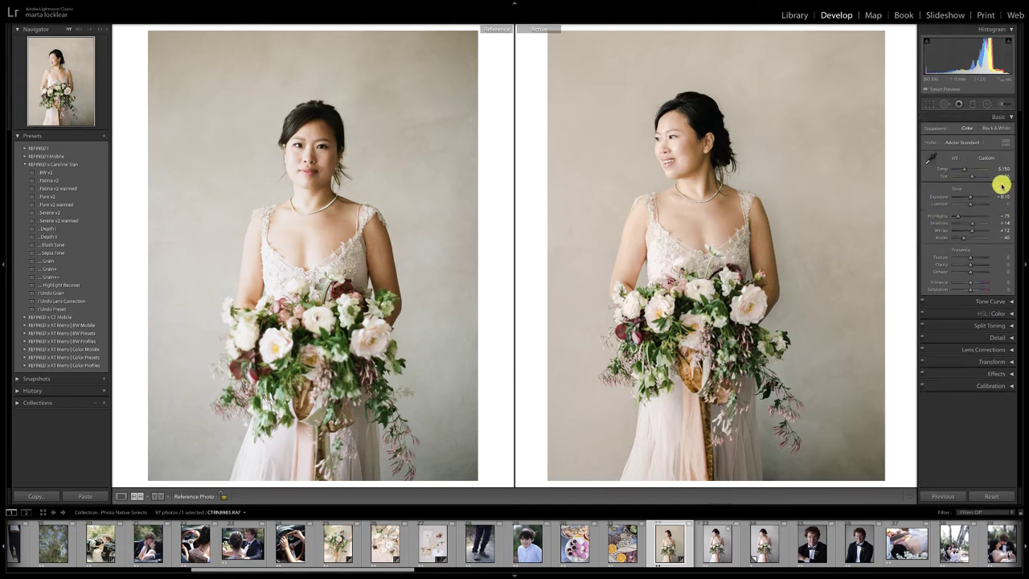
drag(971, 200, 970, 199)
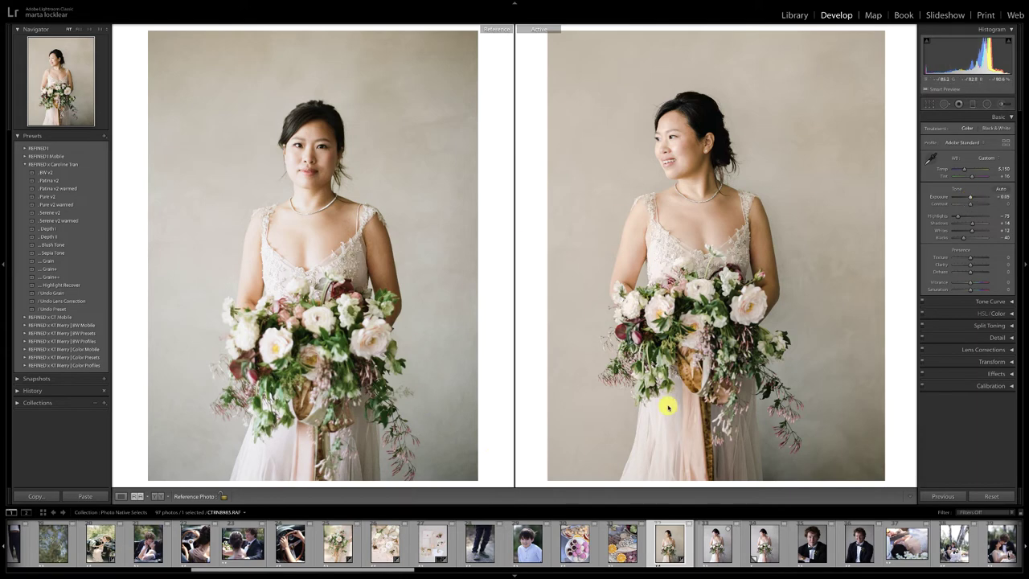
Step: Show the groom's close-up portrait in before/after view, apply the Patina v2 preset and set exposure to +1.45 and contrast to -7
scroll(358, 524, down, 5)
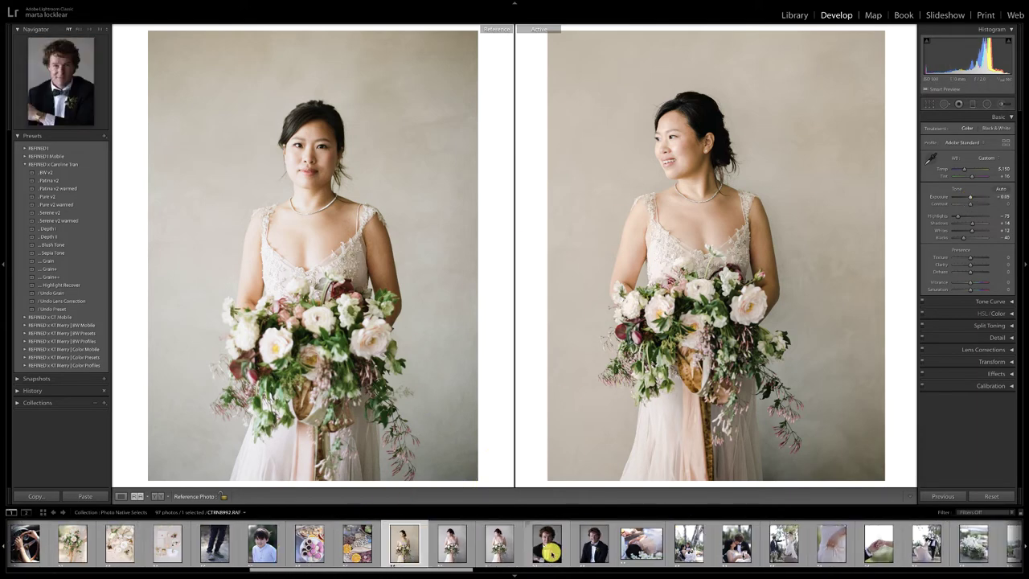
click(553, 545)
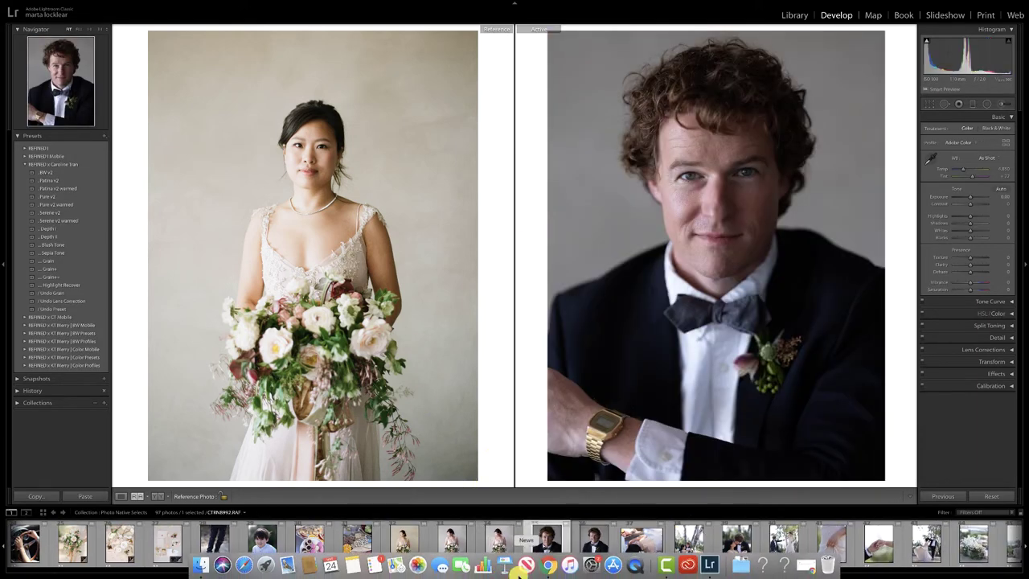
click(159, 495)
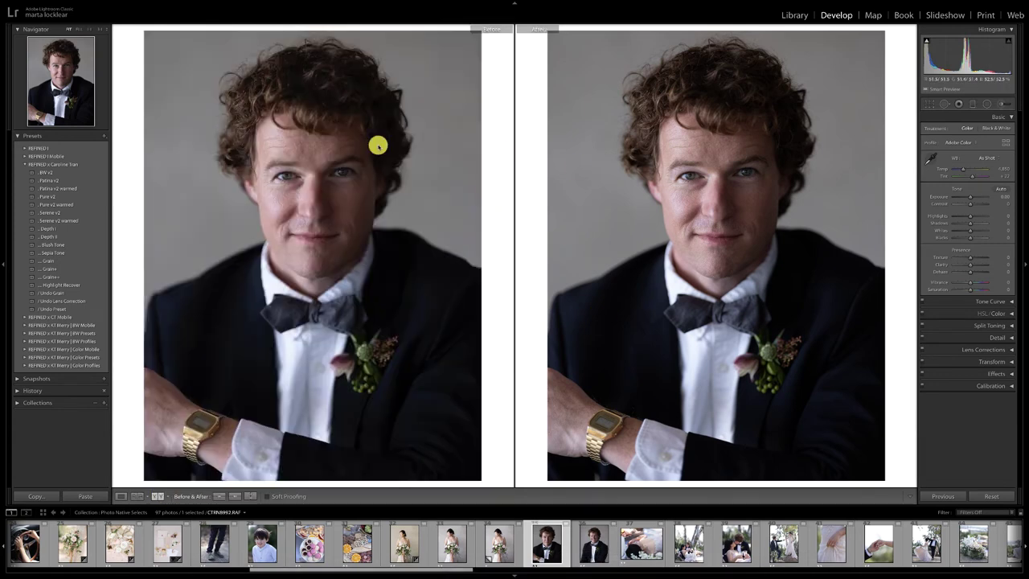
click(56, 181)
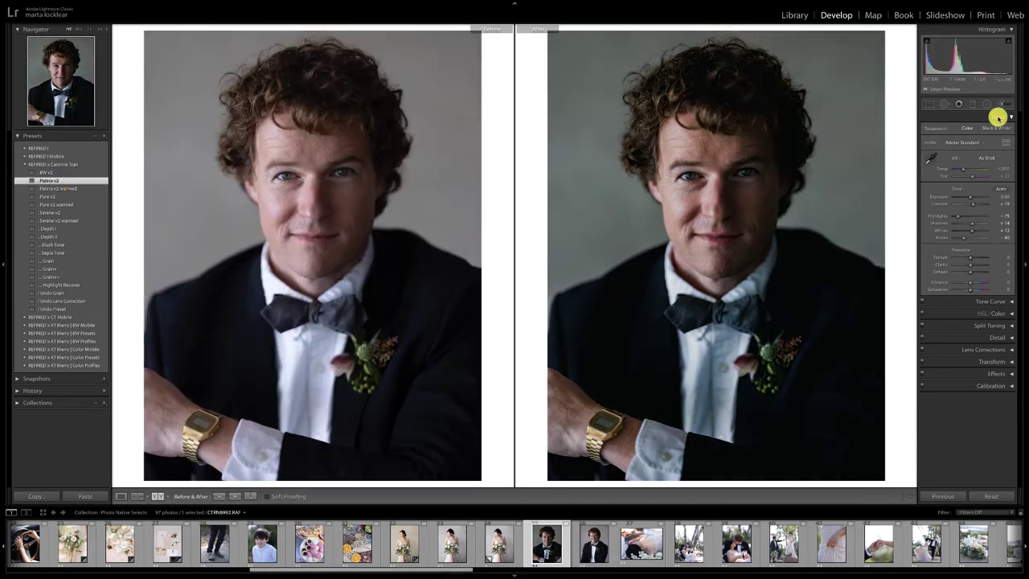
drag(970, 197, 971, 207)
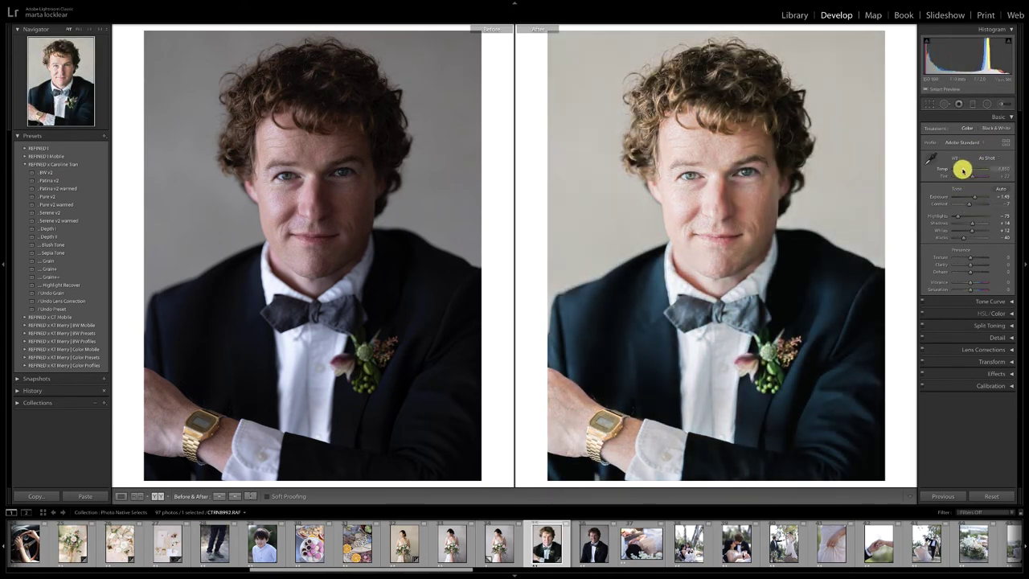
Step: Set the groom portrait's temperature to 5,524, contrast -17 and shadows +40, and in reference view set tint to +14 and exposure to +1.60
drag(964, 170, 967, 170)
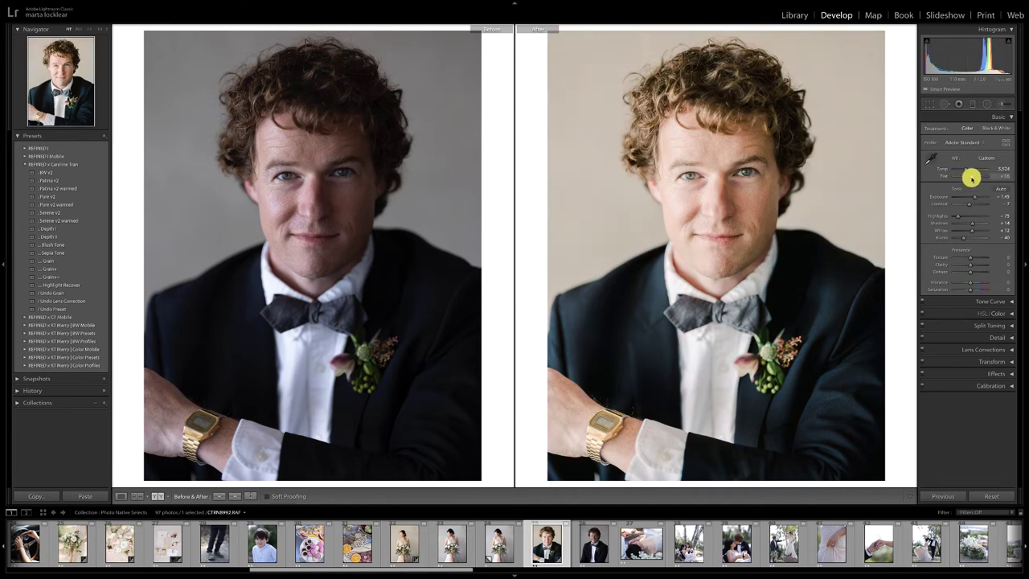
drag(972, 178, 970, 179)
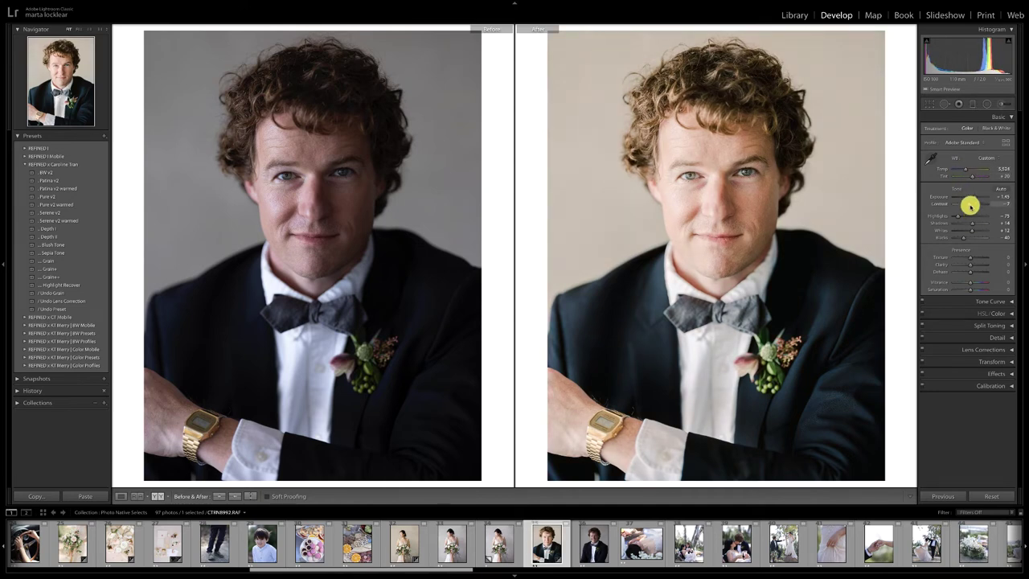
mouse_move(971, 223)
mouse_down()
mouse_move(973, 198)
mouse_move(976, 225)
mouse_up()
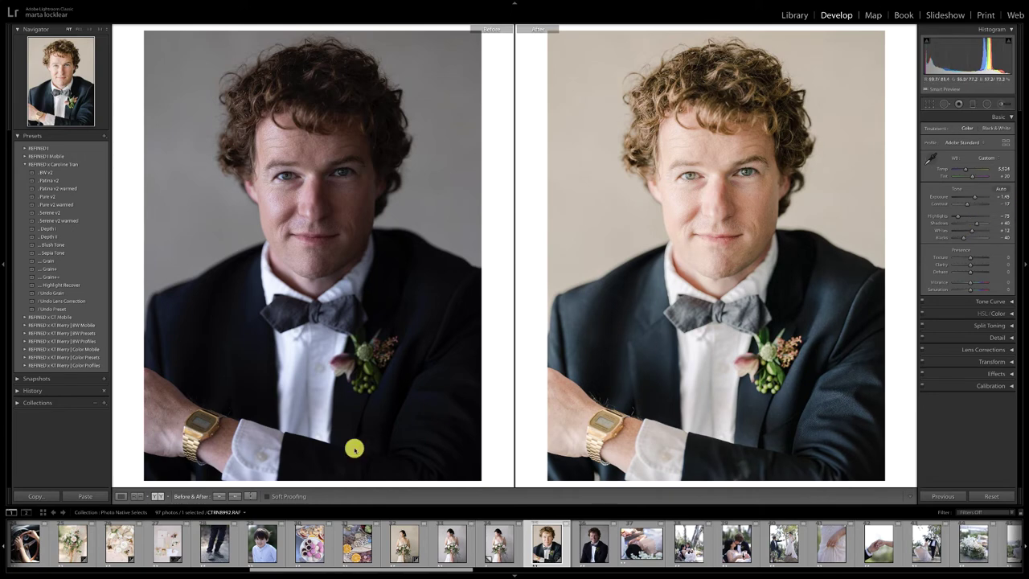
click(138, 496)
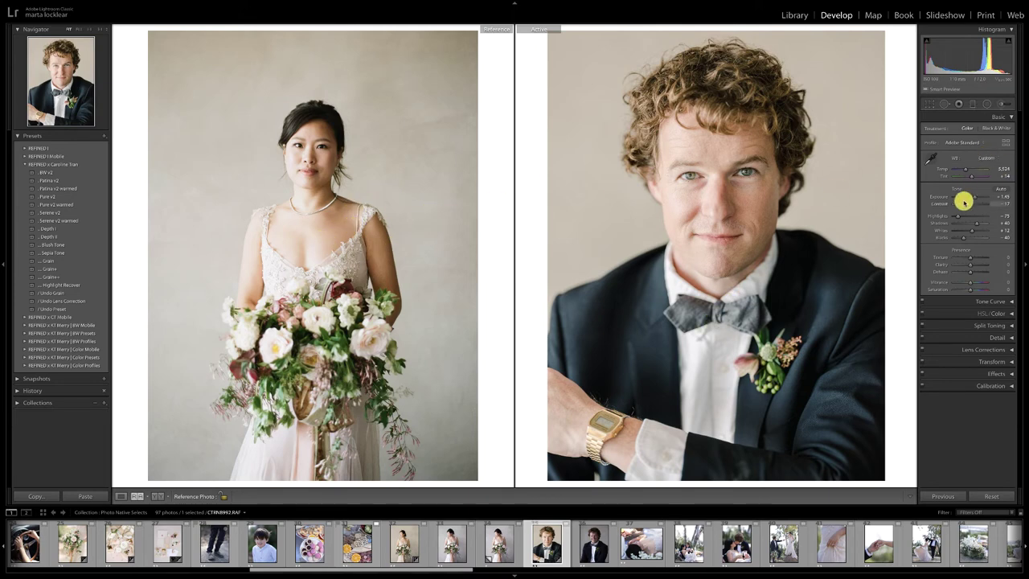
drag(973, 197, 974, 198)
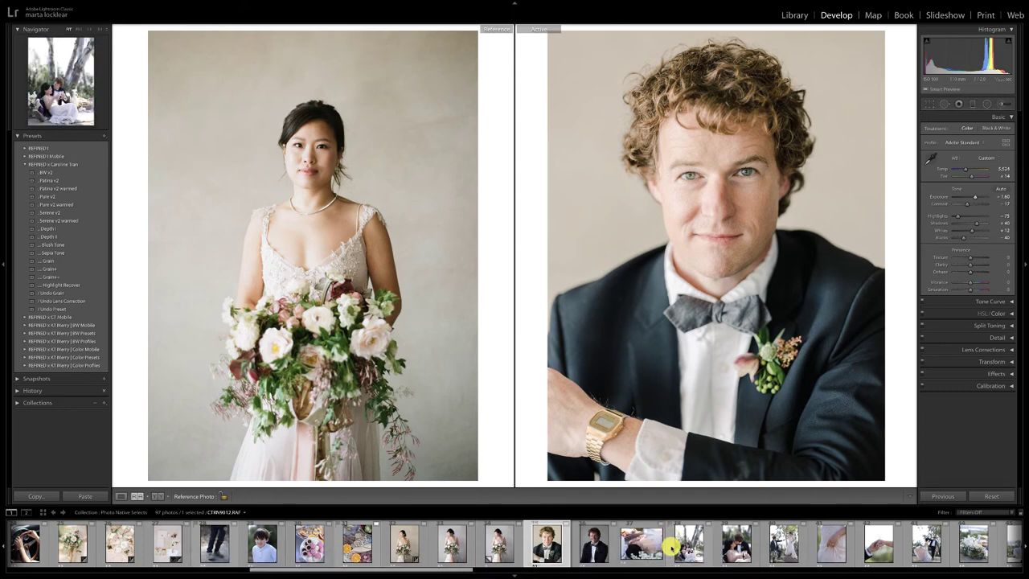
Step: Open the outdoor floral arrangement photo with candles in before/after view and apply the Patina v2 preset
scroll(672, 547, down, 2)
scroll(672, 546, down, 7)
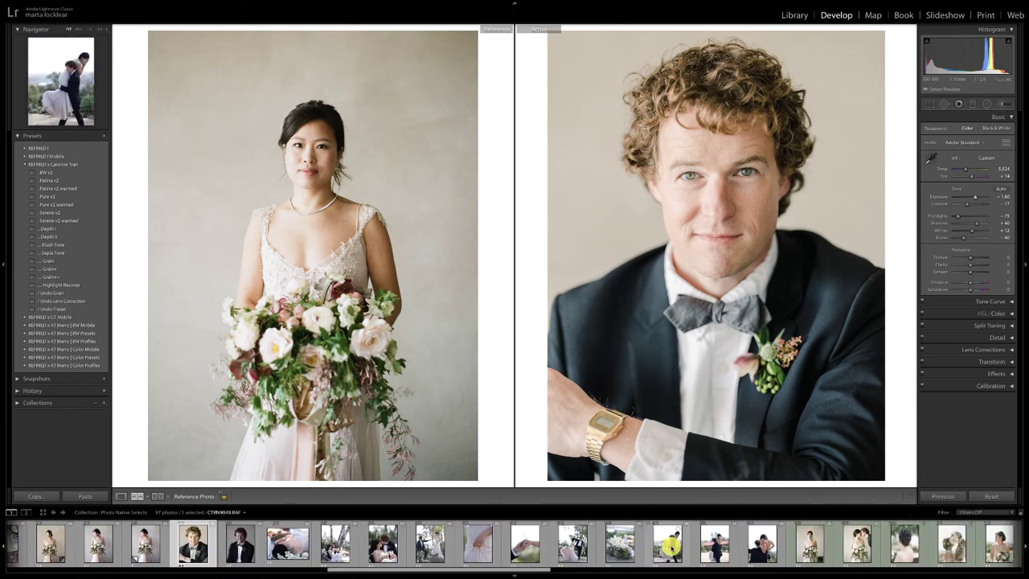
click(538, 545)
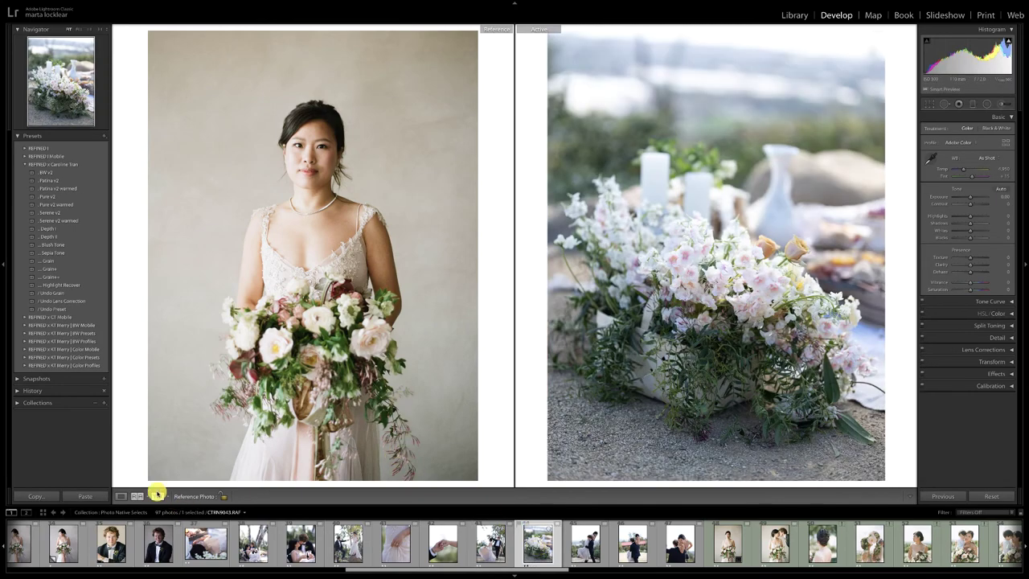
click(158, 496)
click(50, 180)
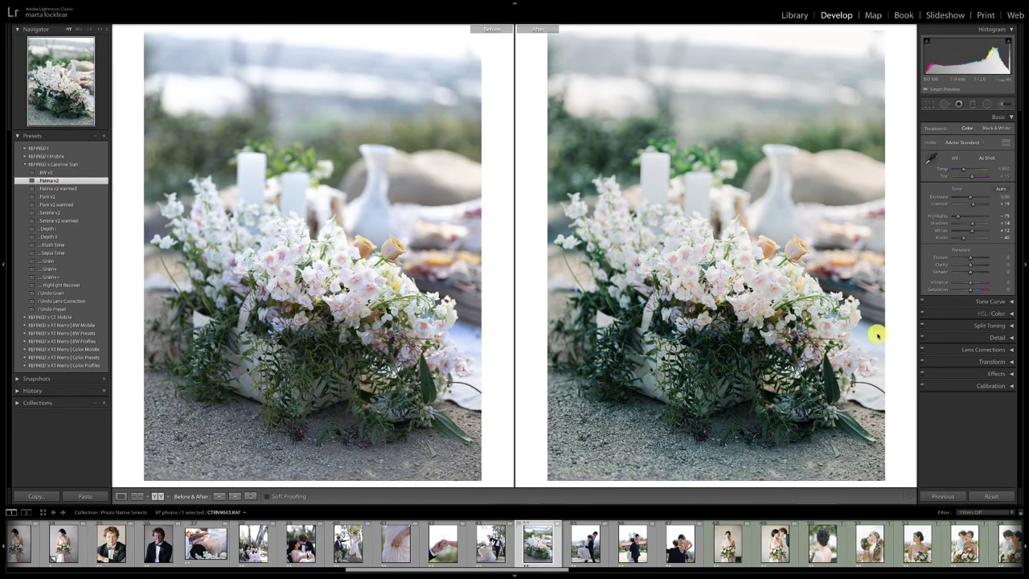
Step: Set the floral photo's temperature to 6,774, tint +14, exposure +0.55, contrast -13 and shadows +44, and return to reference view
drag(965, 171, 969, 170)
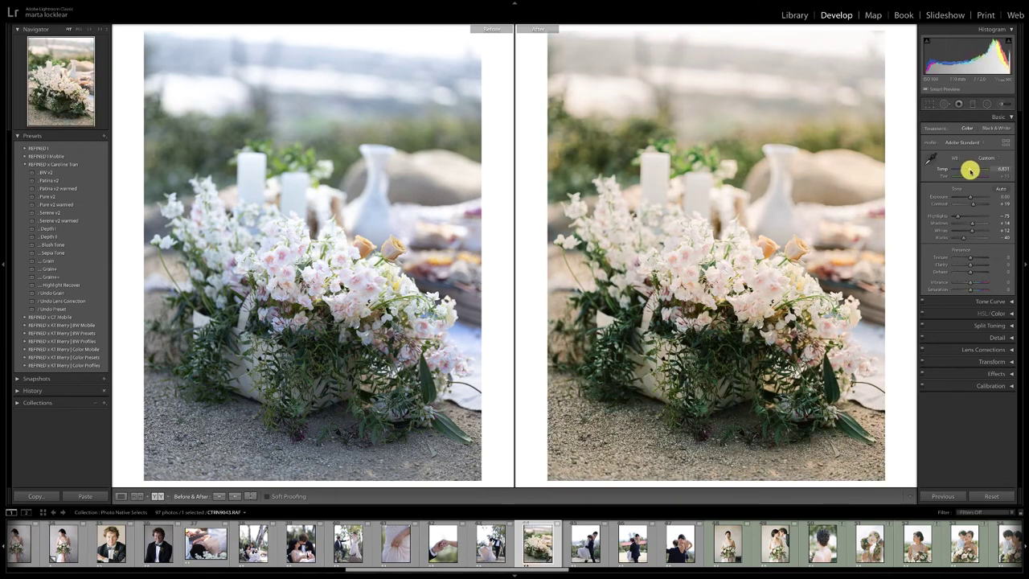
drag(970, 197, 972, 197)
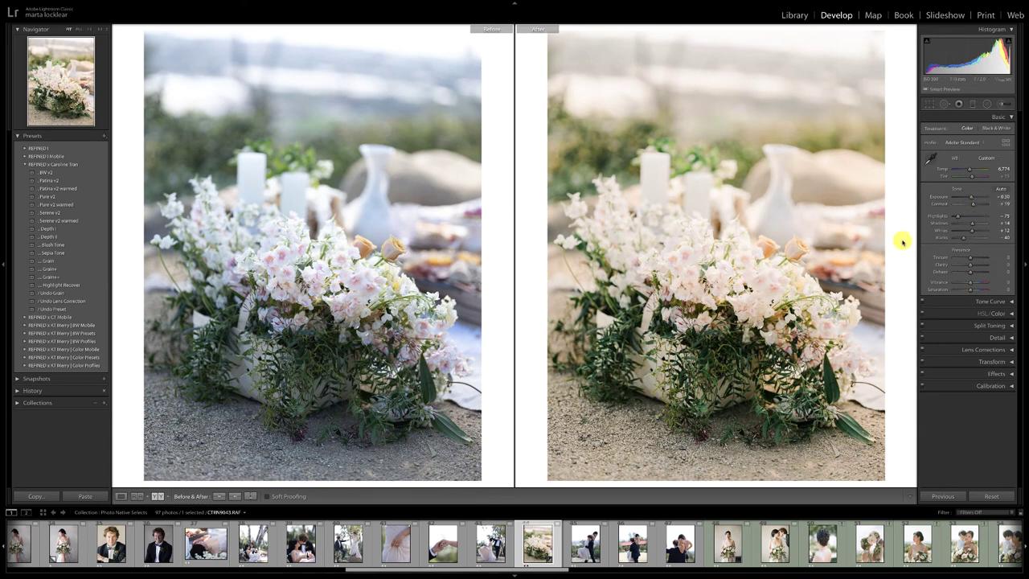
drag(974, 210, 972, 207)
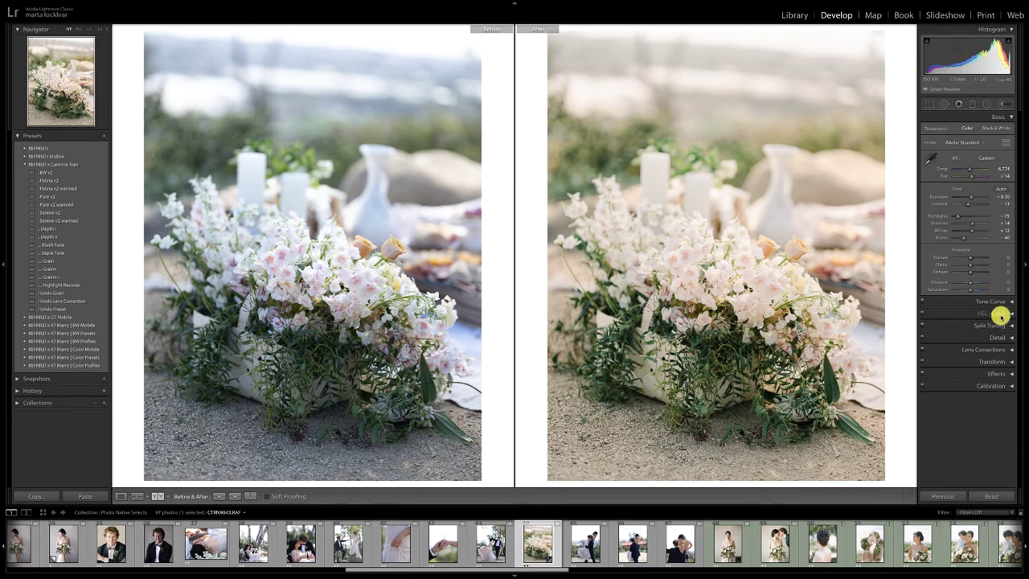
click(997, 314)
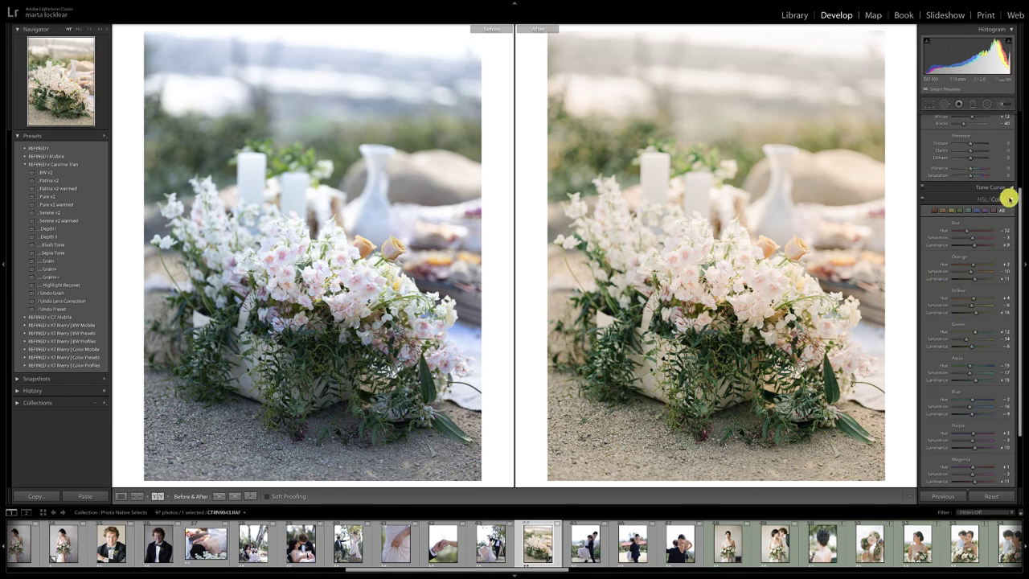
click(1009, 198)
click(971, 197)
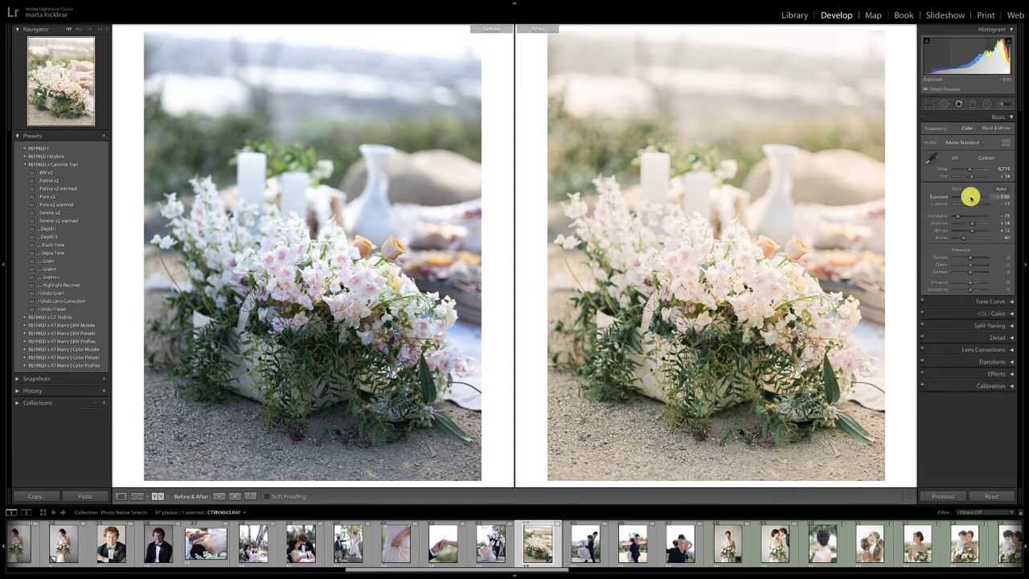
drag(970, 222, 975, 223)
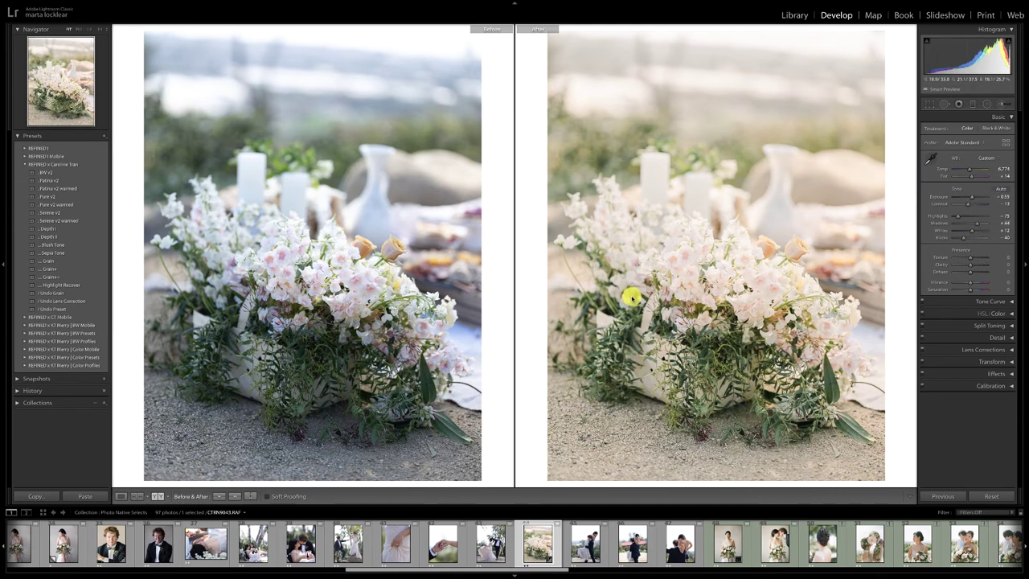
click(135, 497)
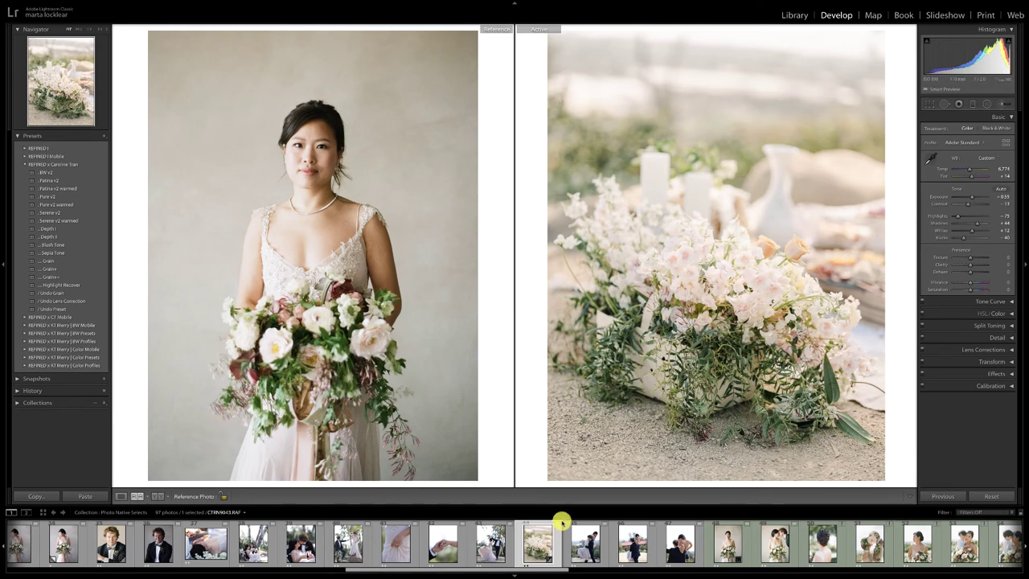
Step: Make the photo of the couple holding hands at the rock active and set the film photo of them on the path as reference
scroll(570, 547, down, 2)
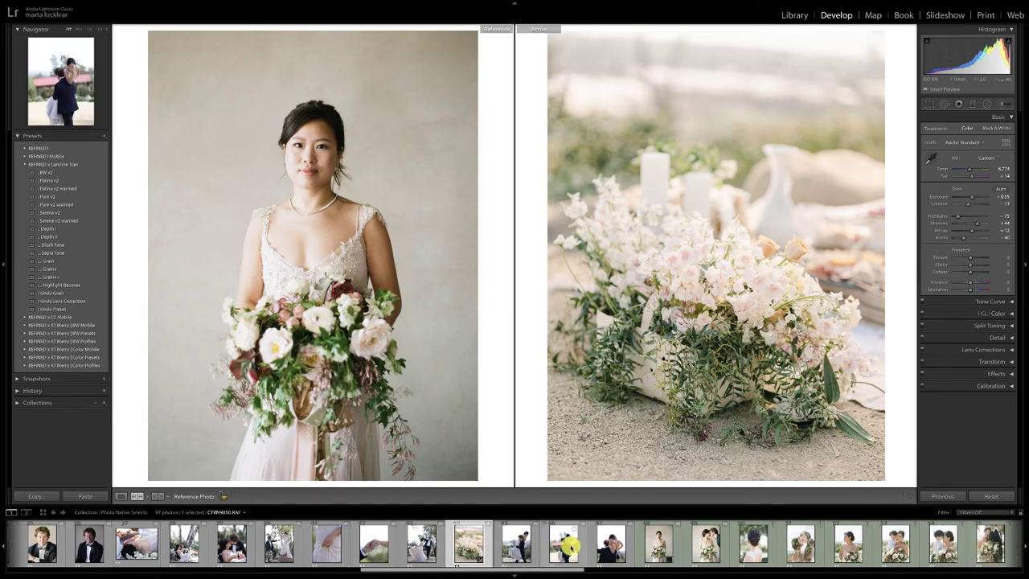
scroll(570, 547, up, 2)
click(373, 545)
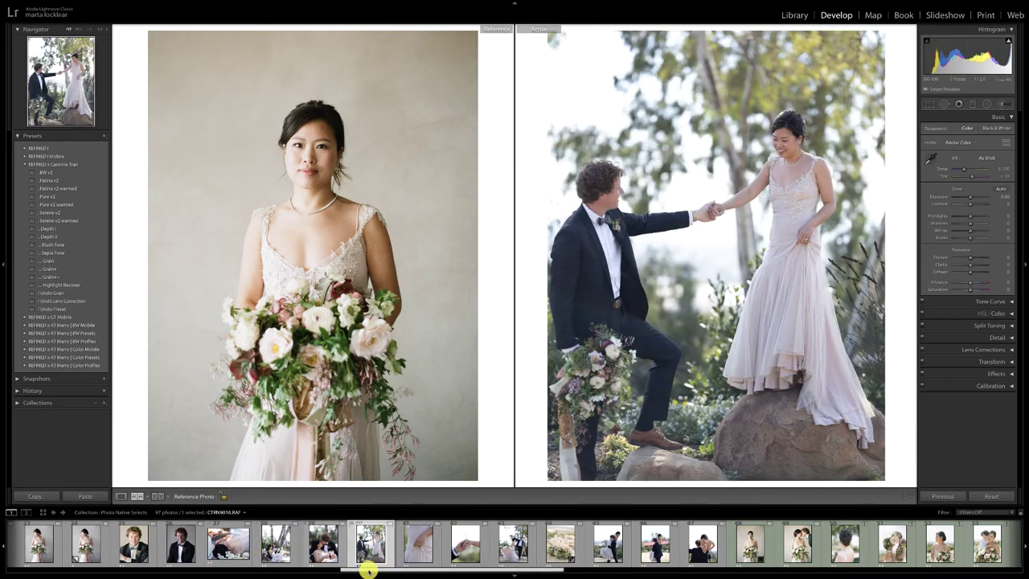
drag(367, 568, 663, 569)
scroll(790, 555, down, 10)
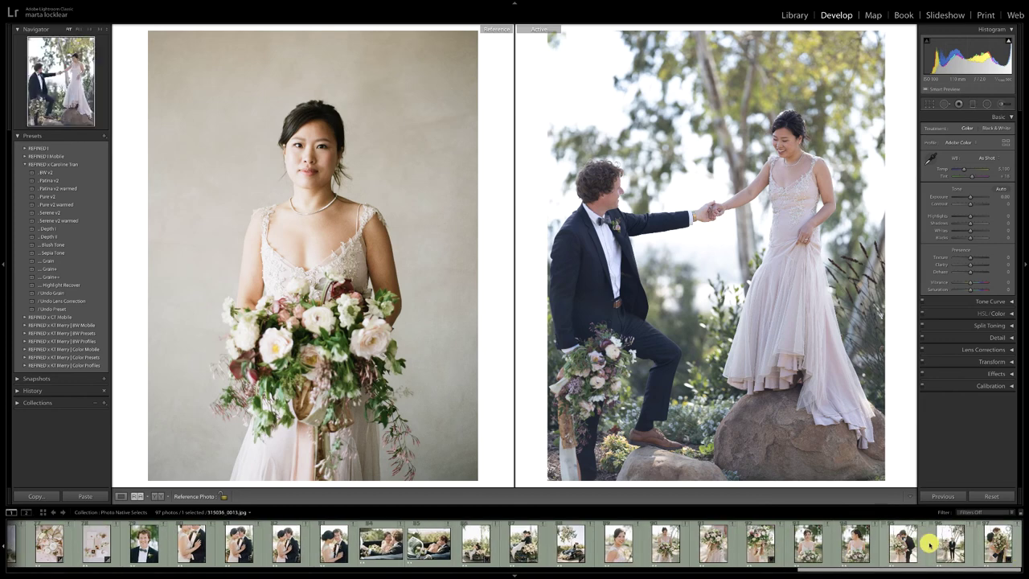
drag(998, 545, 322, 393)
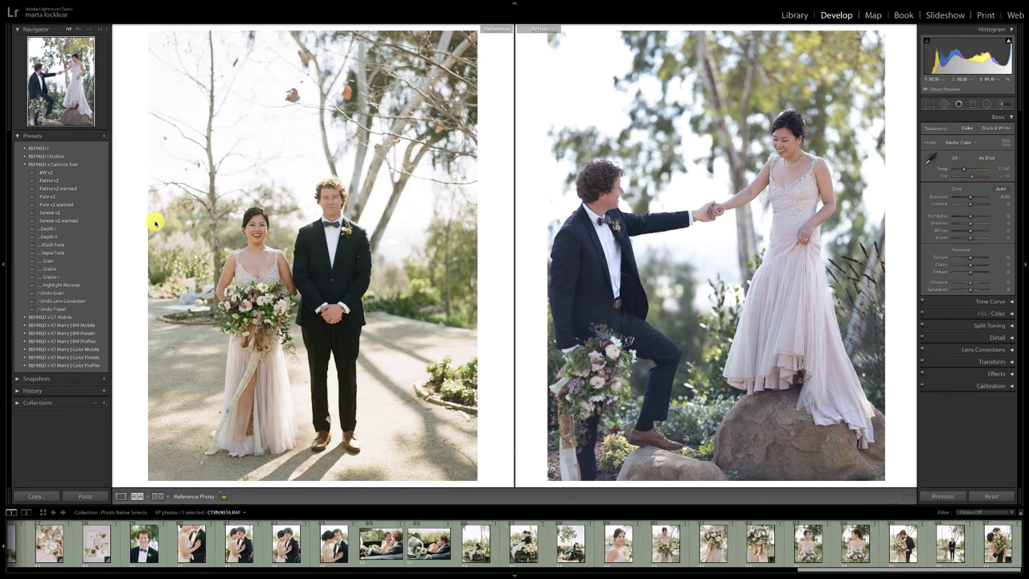
Step: Apply Patina v2 warmed and Grain to the rock photo and set temperature 5,872, tint +7, exposure +0.45, contrast -25, shadows +8 and blacks -48
click(54, 188)
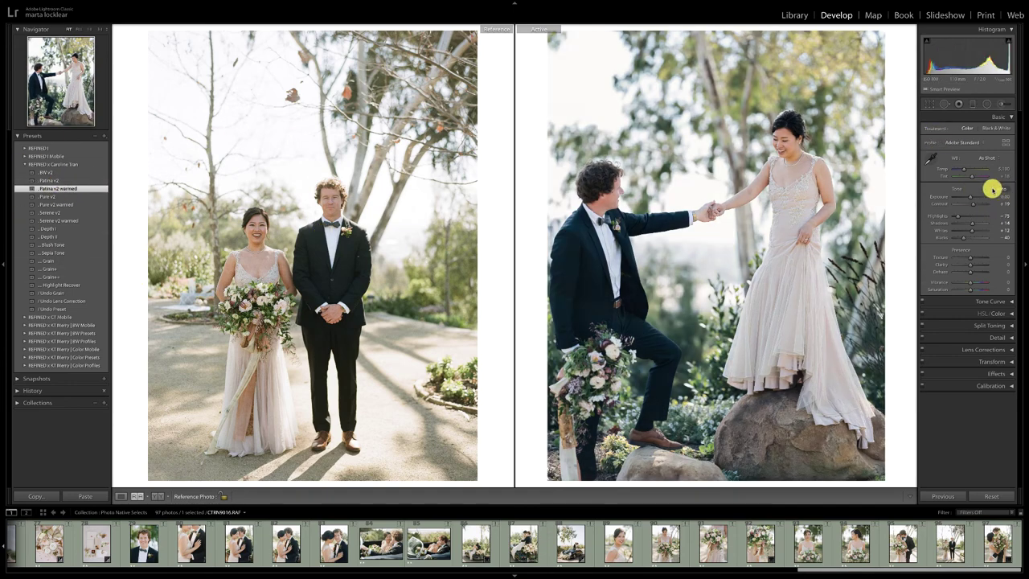
drag(972, 205, 966, 170)
click(963, 170)
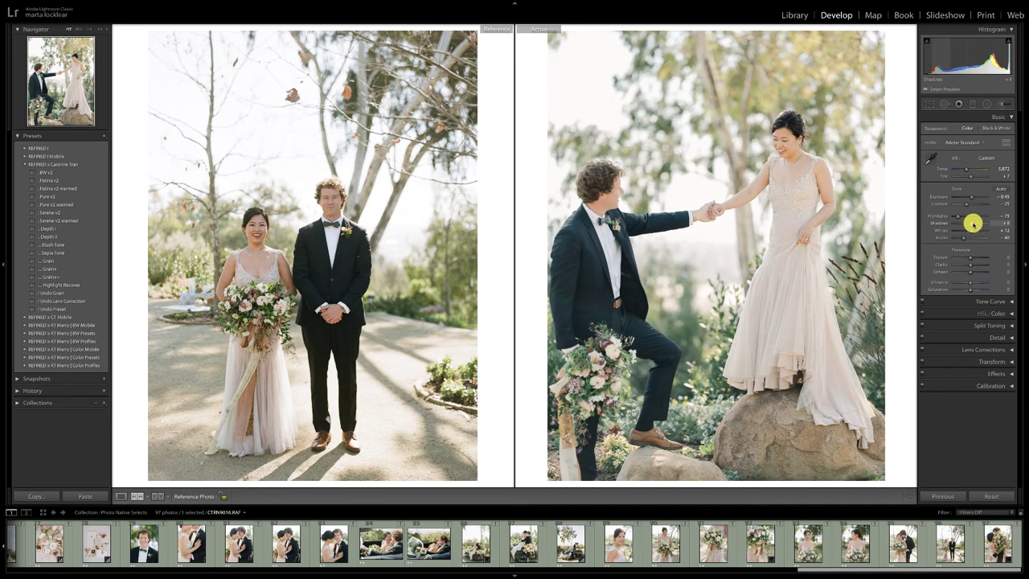
click(55, 261)
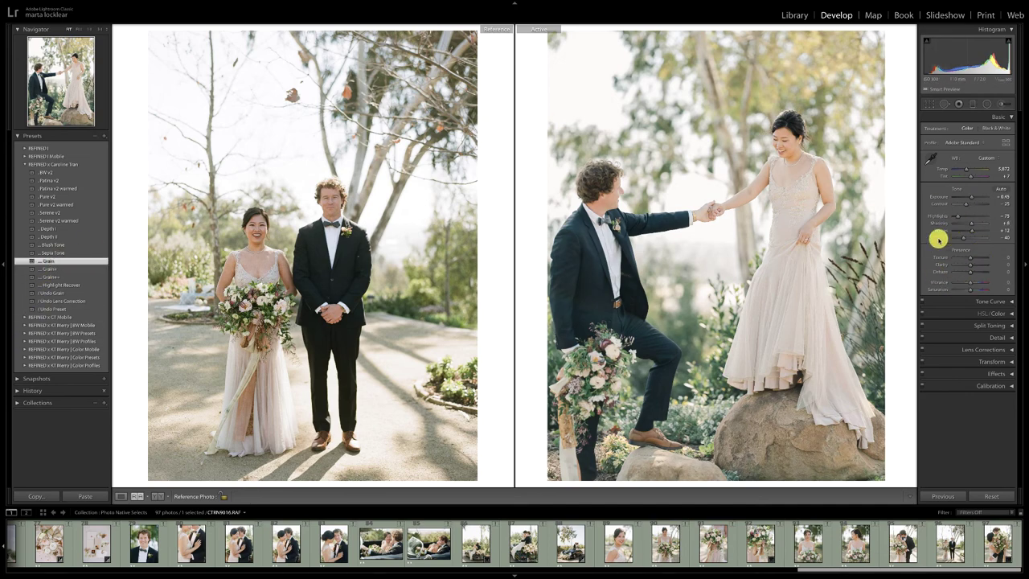
drag(963, 230, 960, 239)
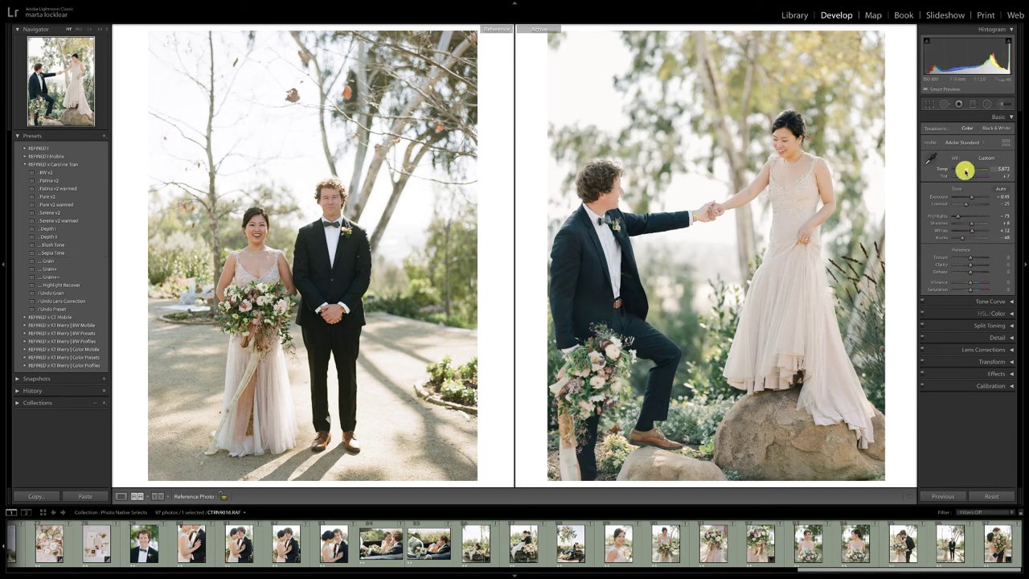